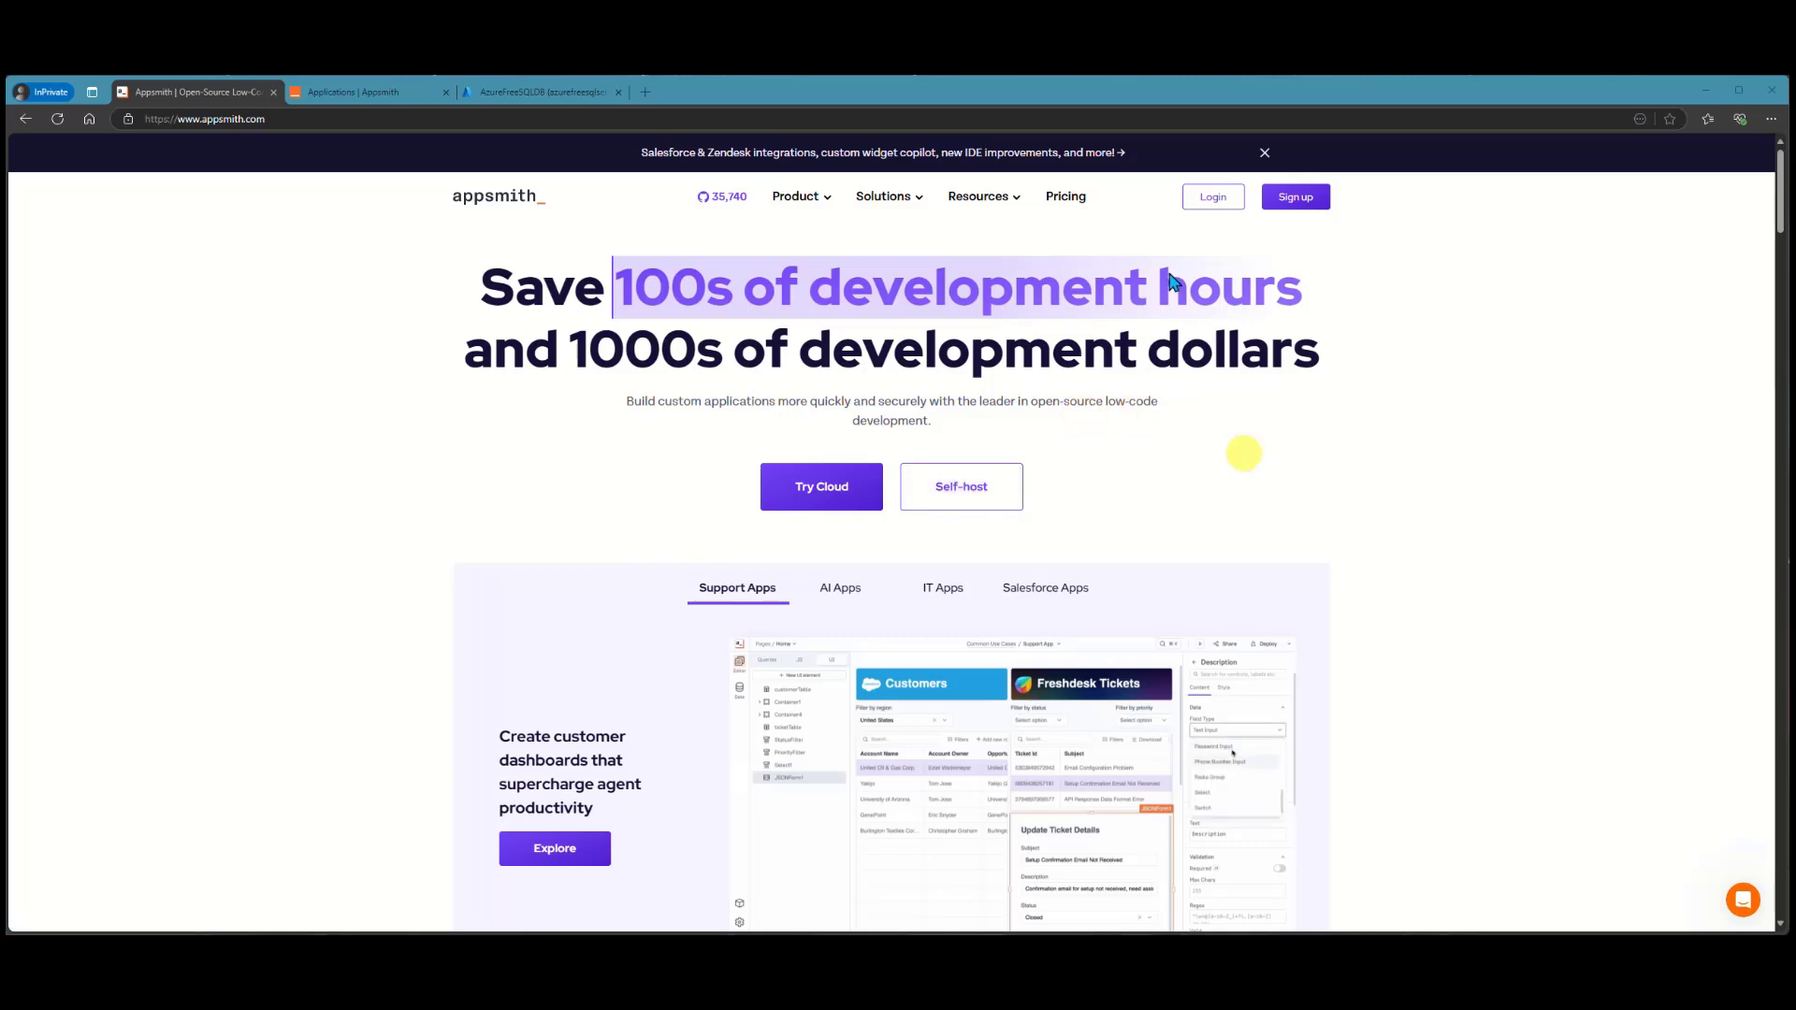
- Open the Appsmith pricing page and examine the features of the Free, Business and Enterprise plans
click(1067, 199)
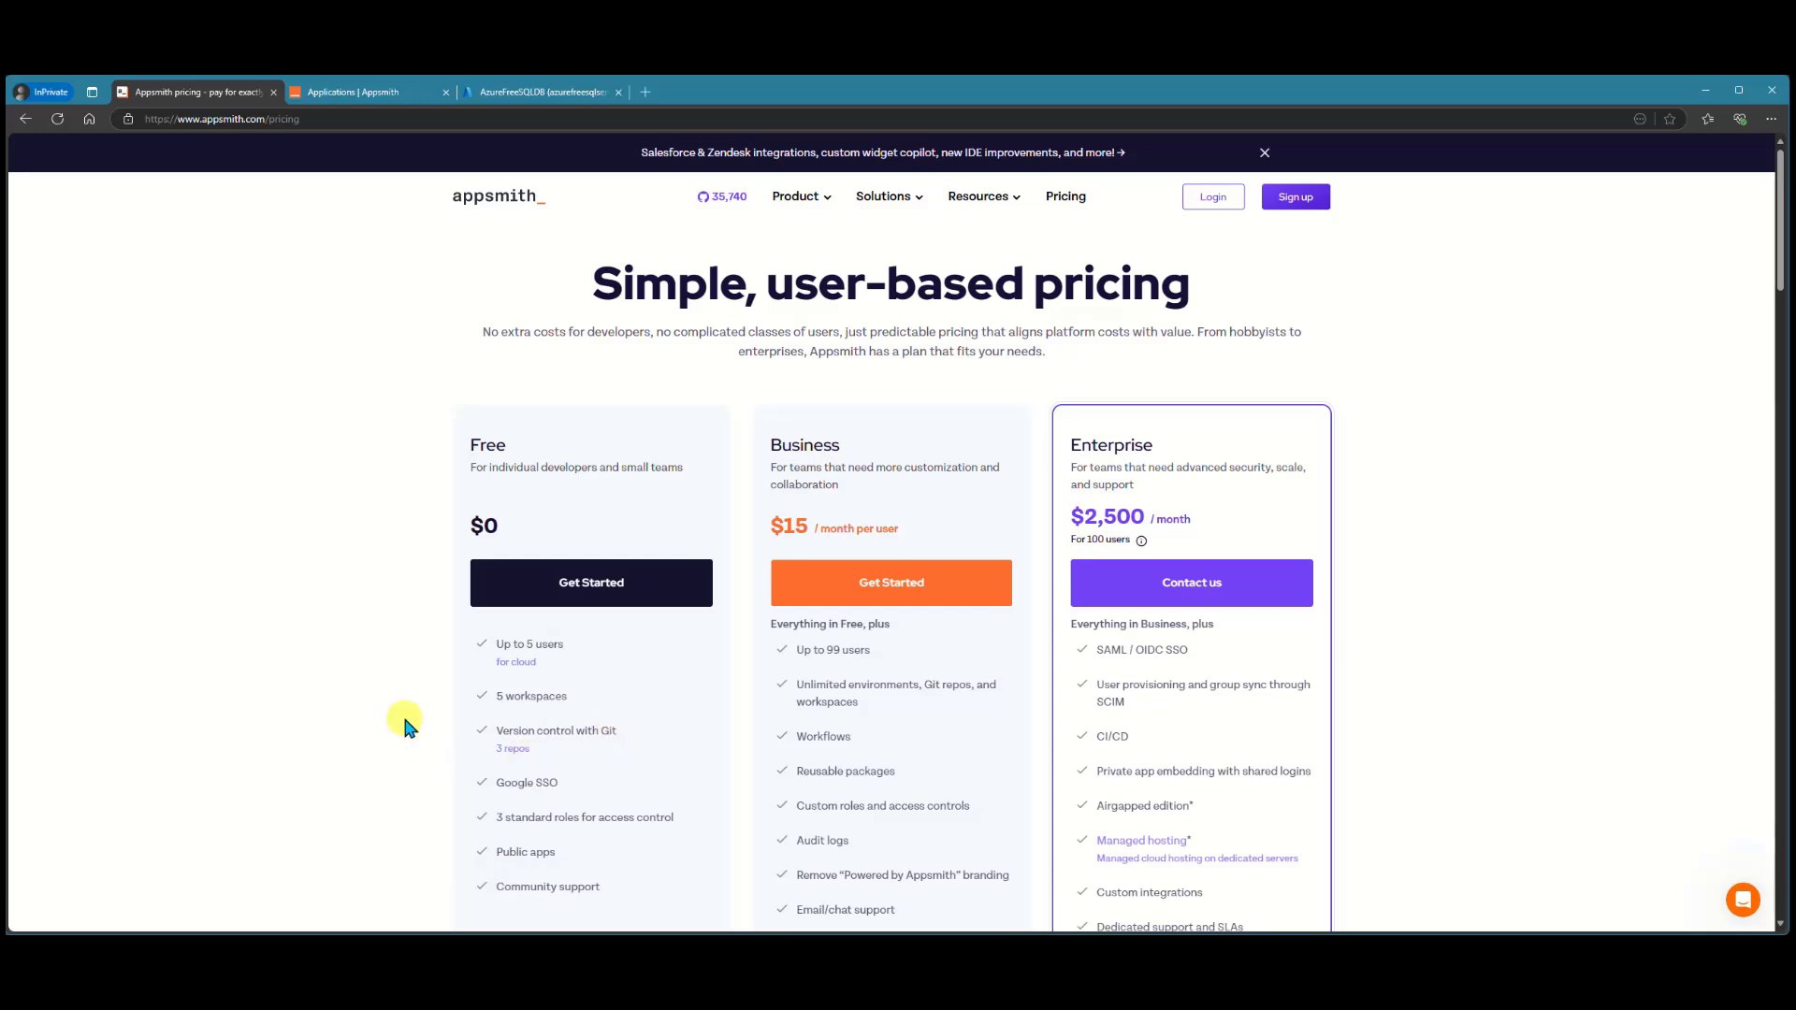
scroll(405, 726, down, 2)
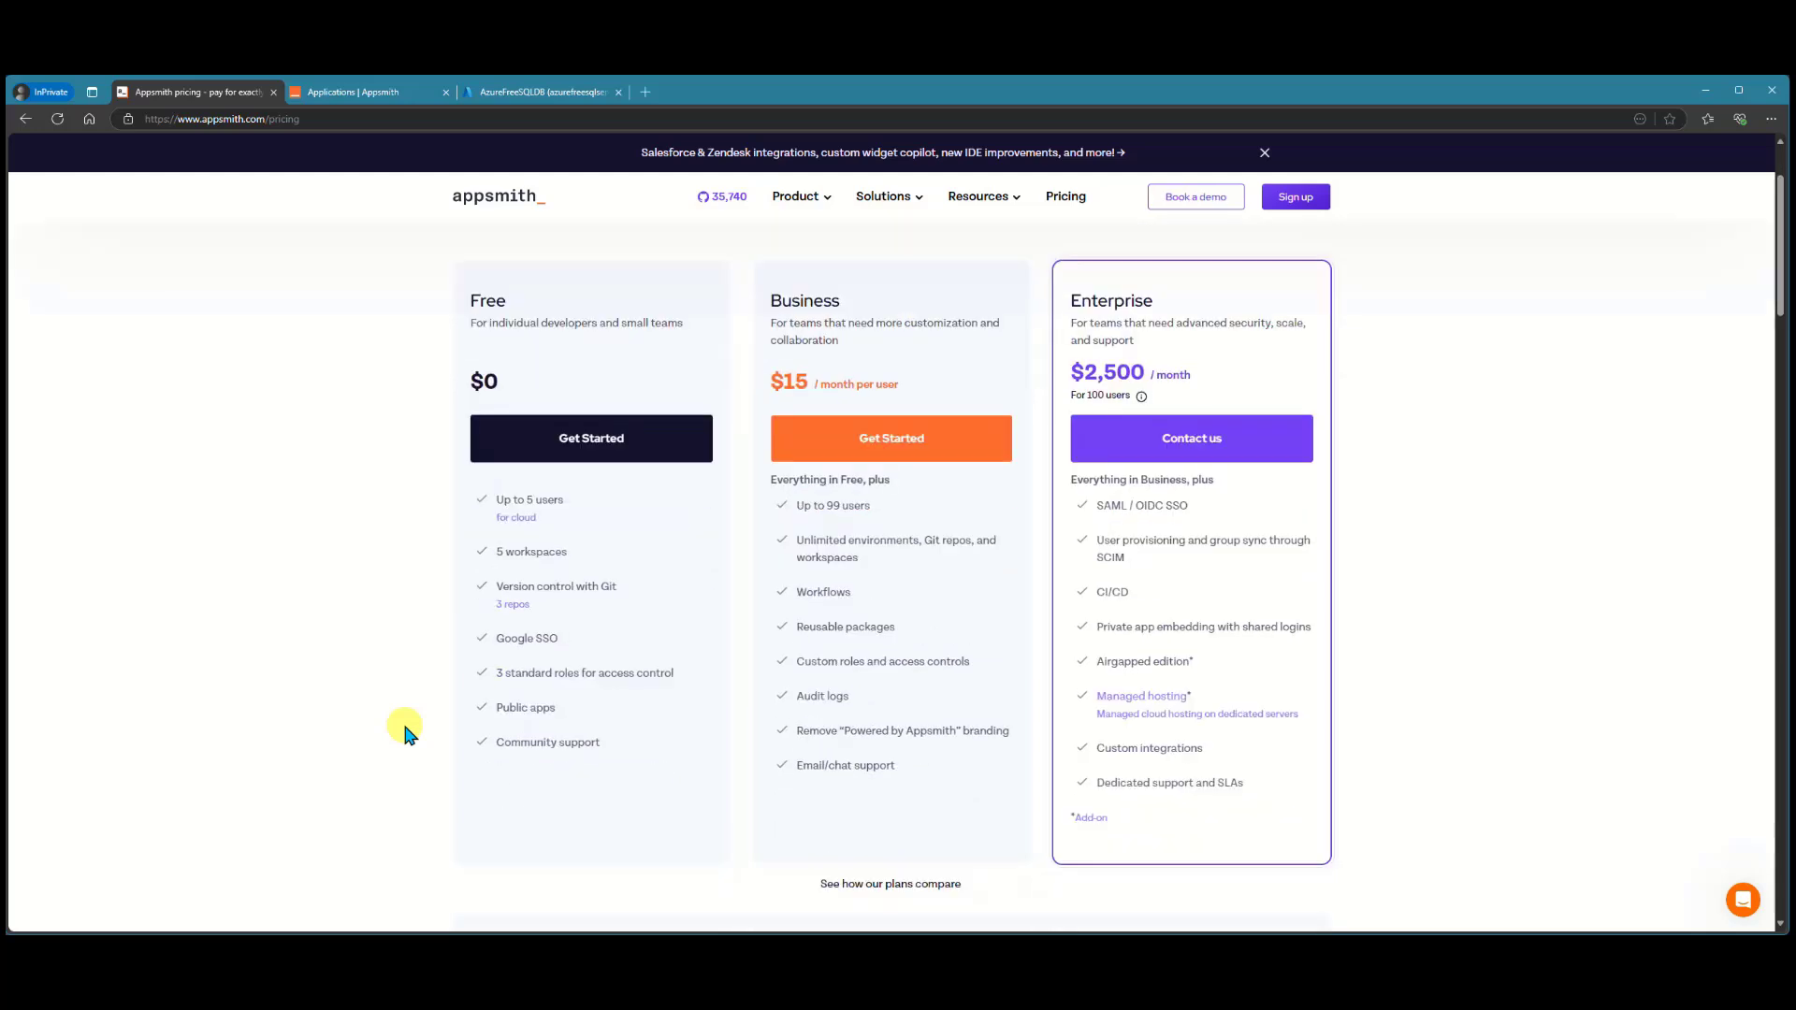
scroll(405, 728, up, 2)
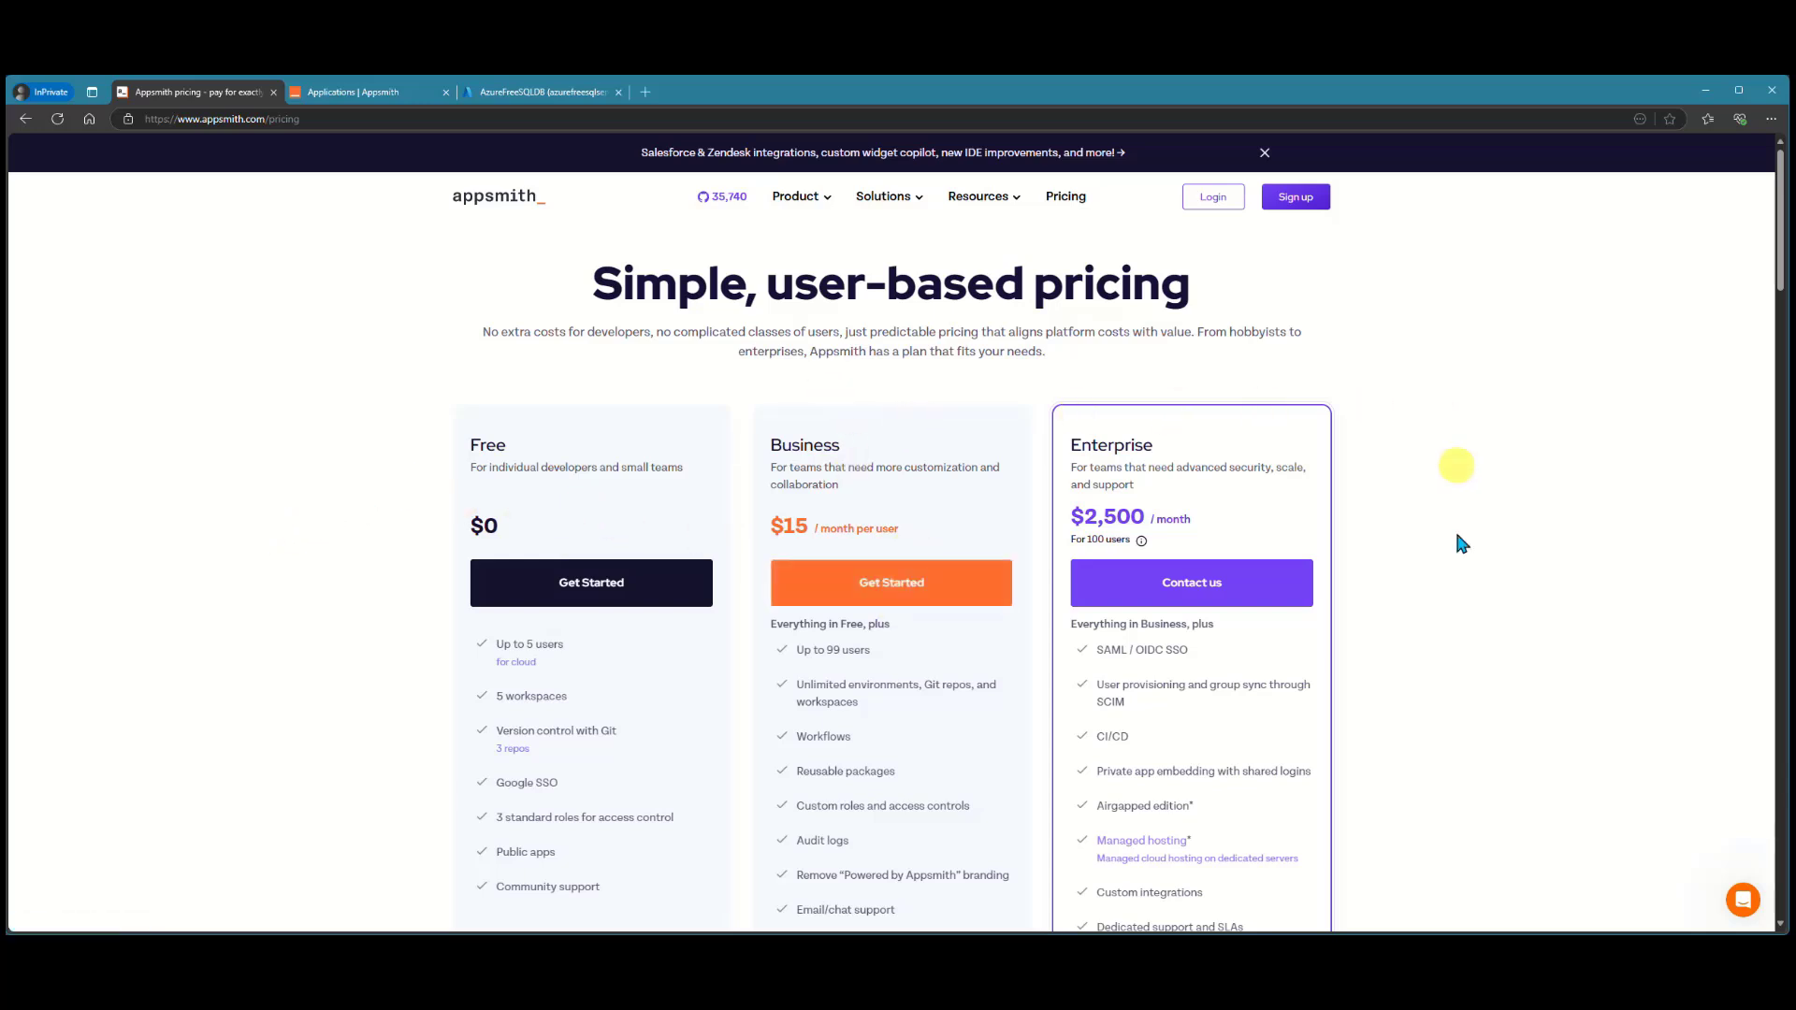
scroll(1456, 533, down, 5)
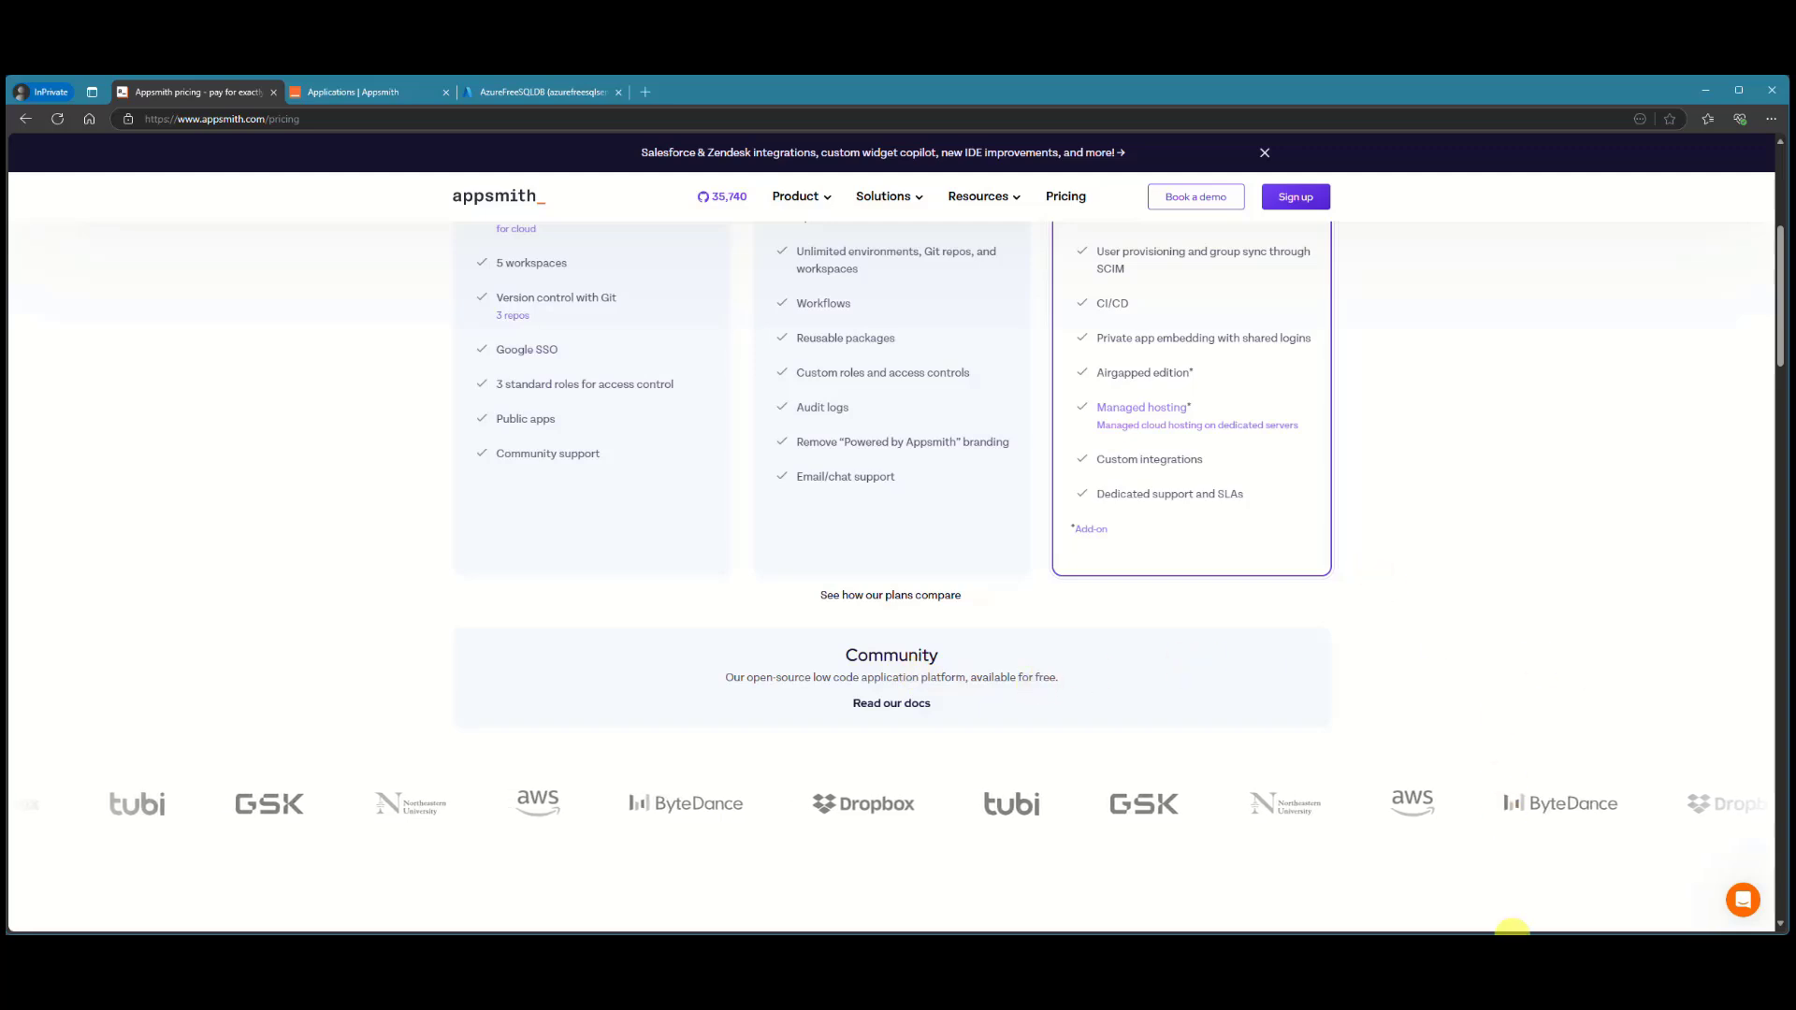
- Check the appsmith-ce container in Docker Desktop, and return to the browser to view the Appsmith website's home page
key(alt+Tab)
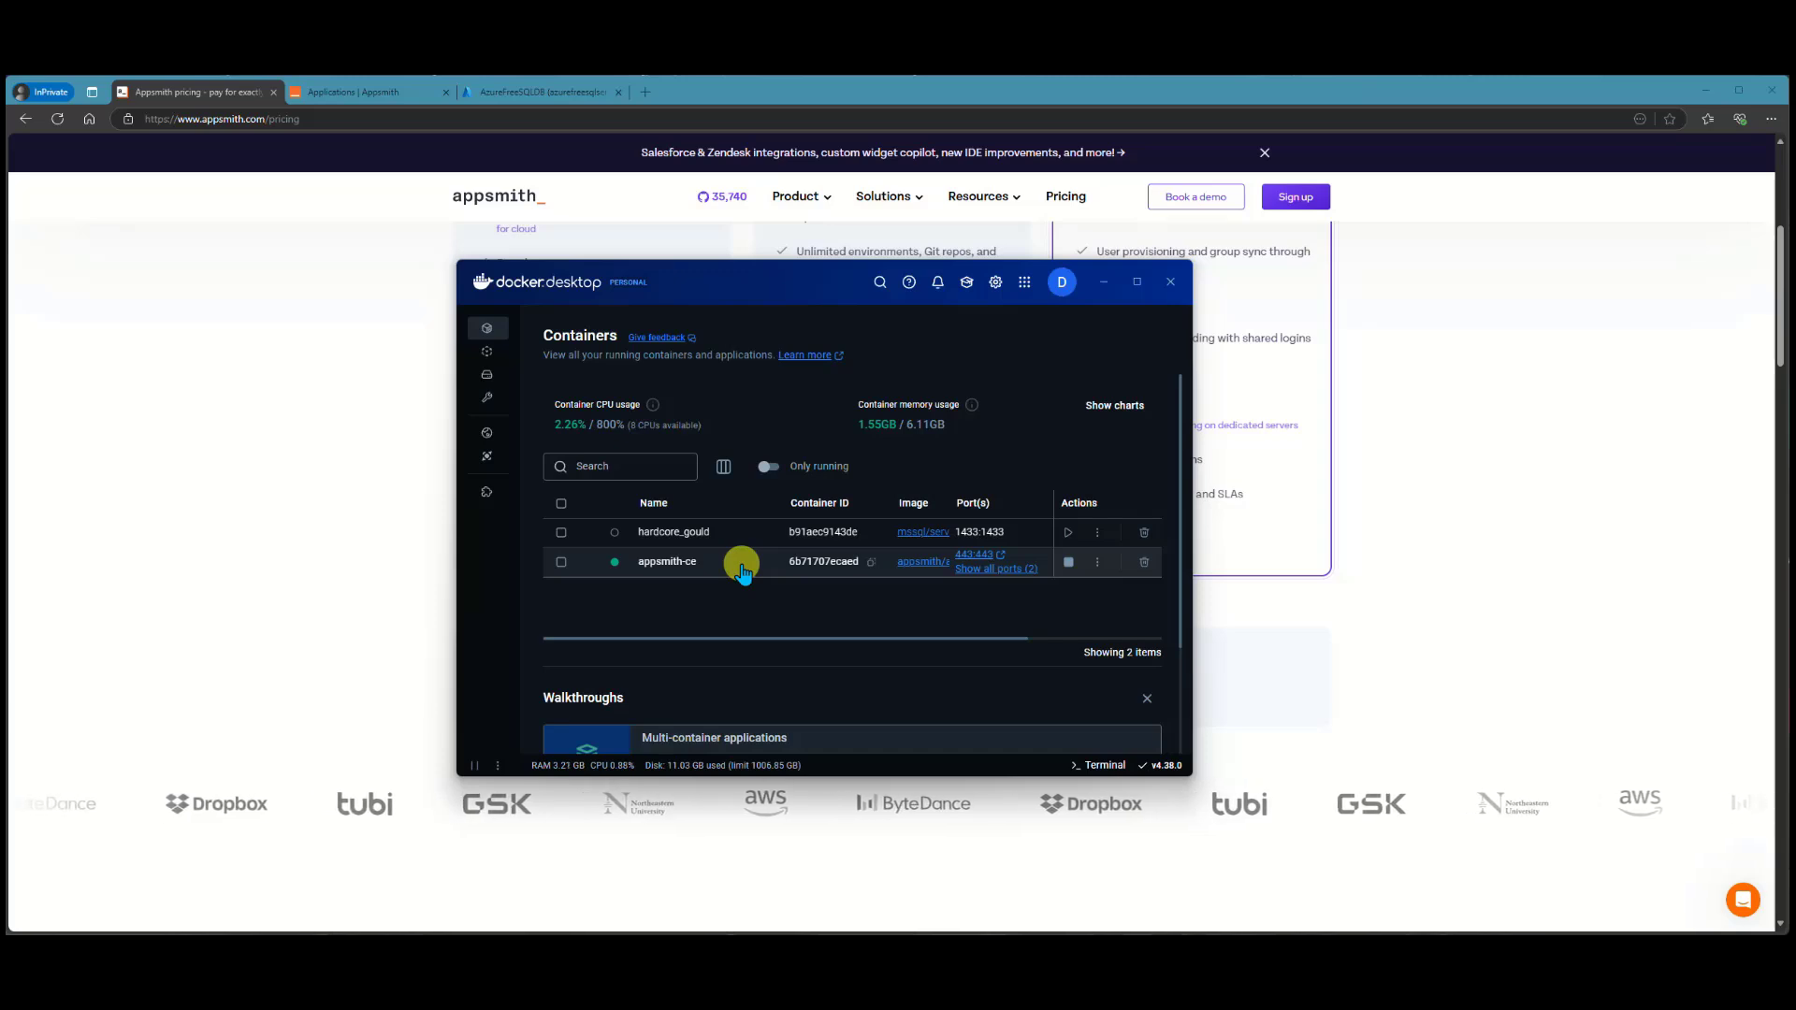
click(403, 475)
scroll(620, 507, up, 3)
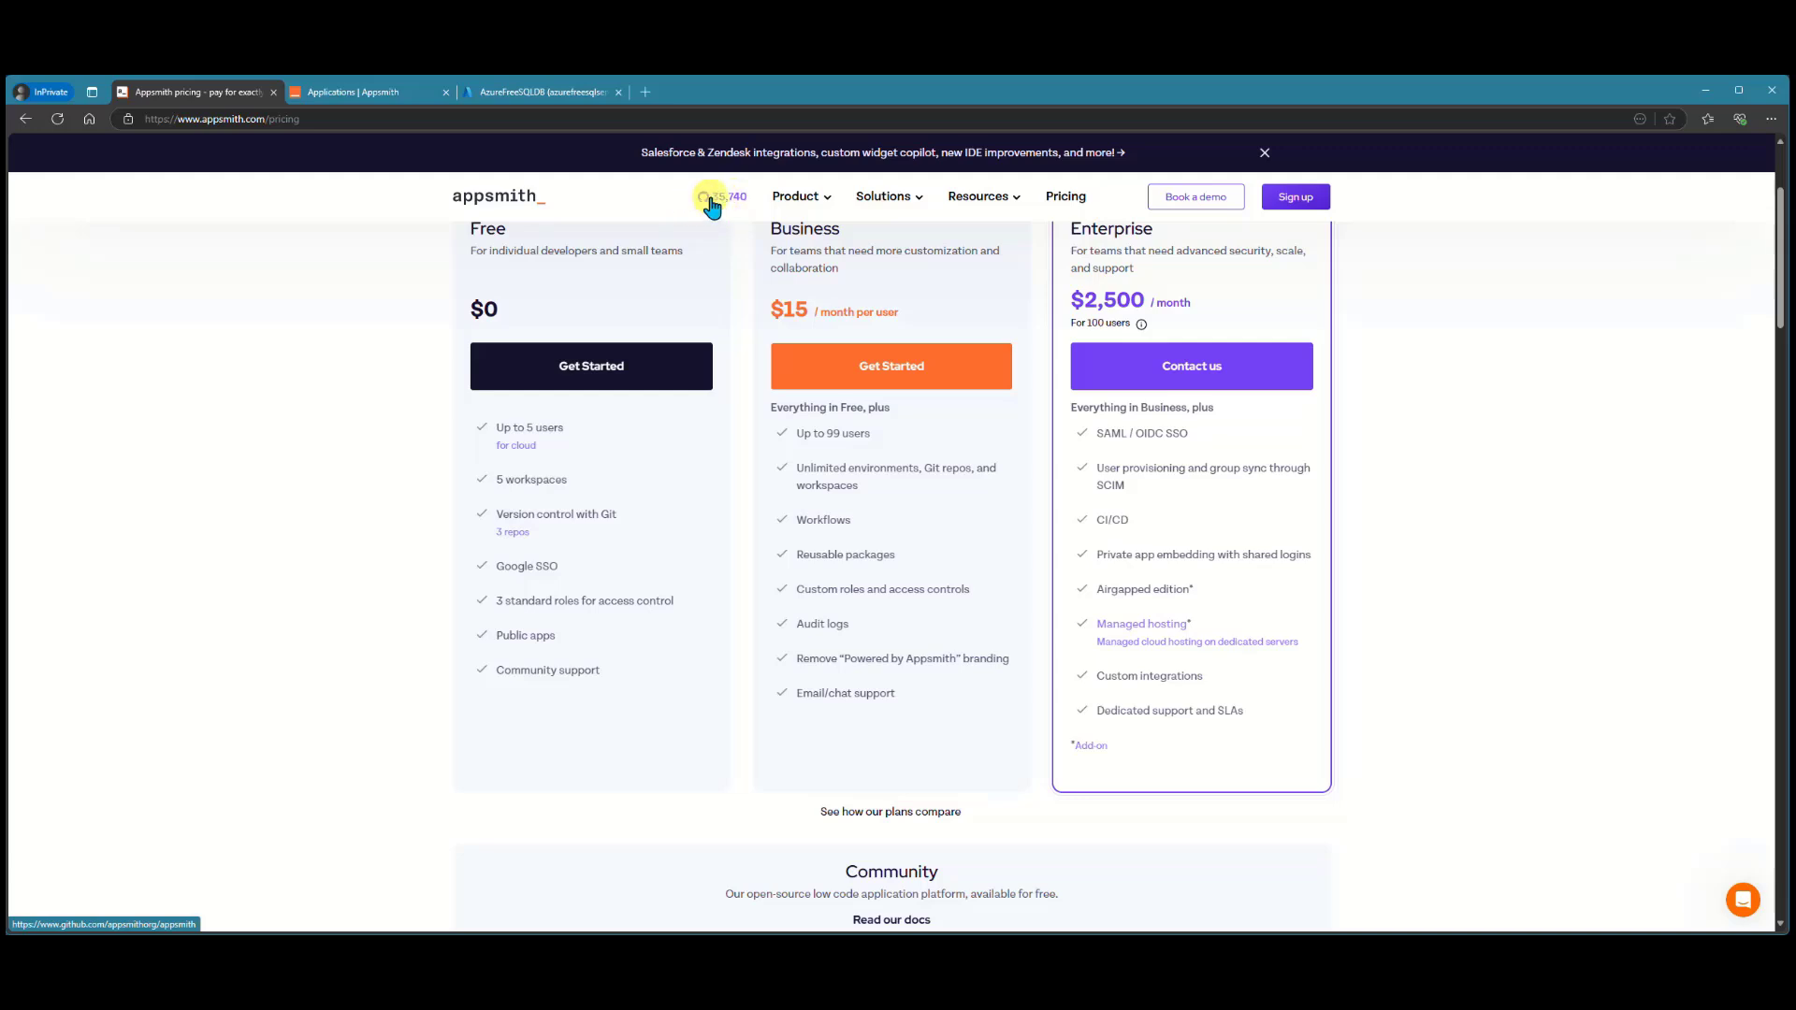
scroll(403, 409, up, 3)
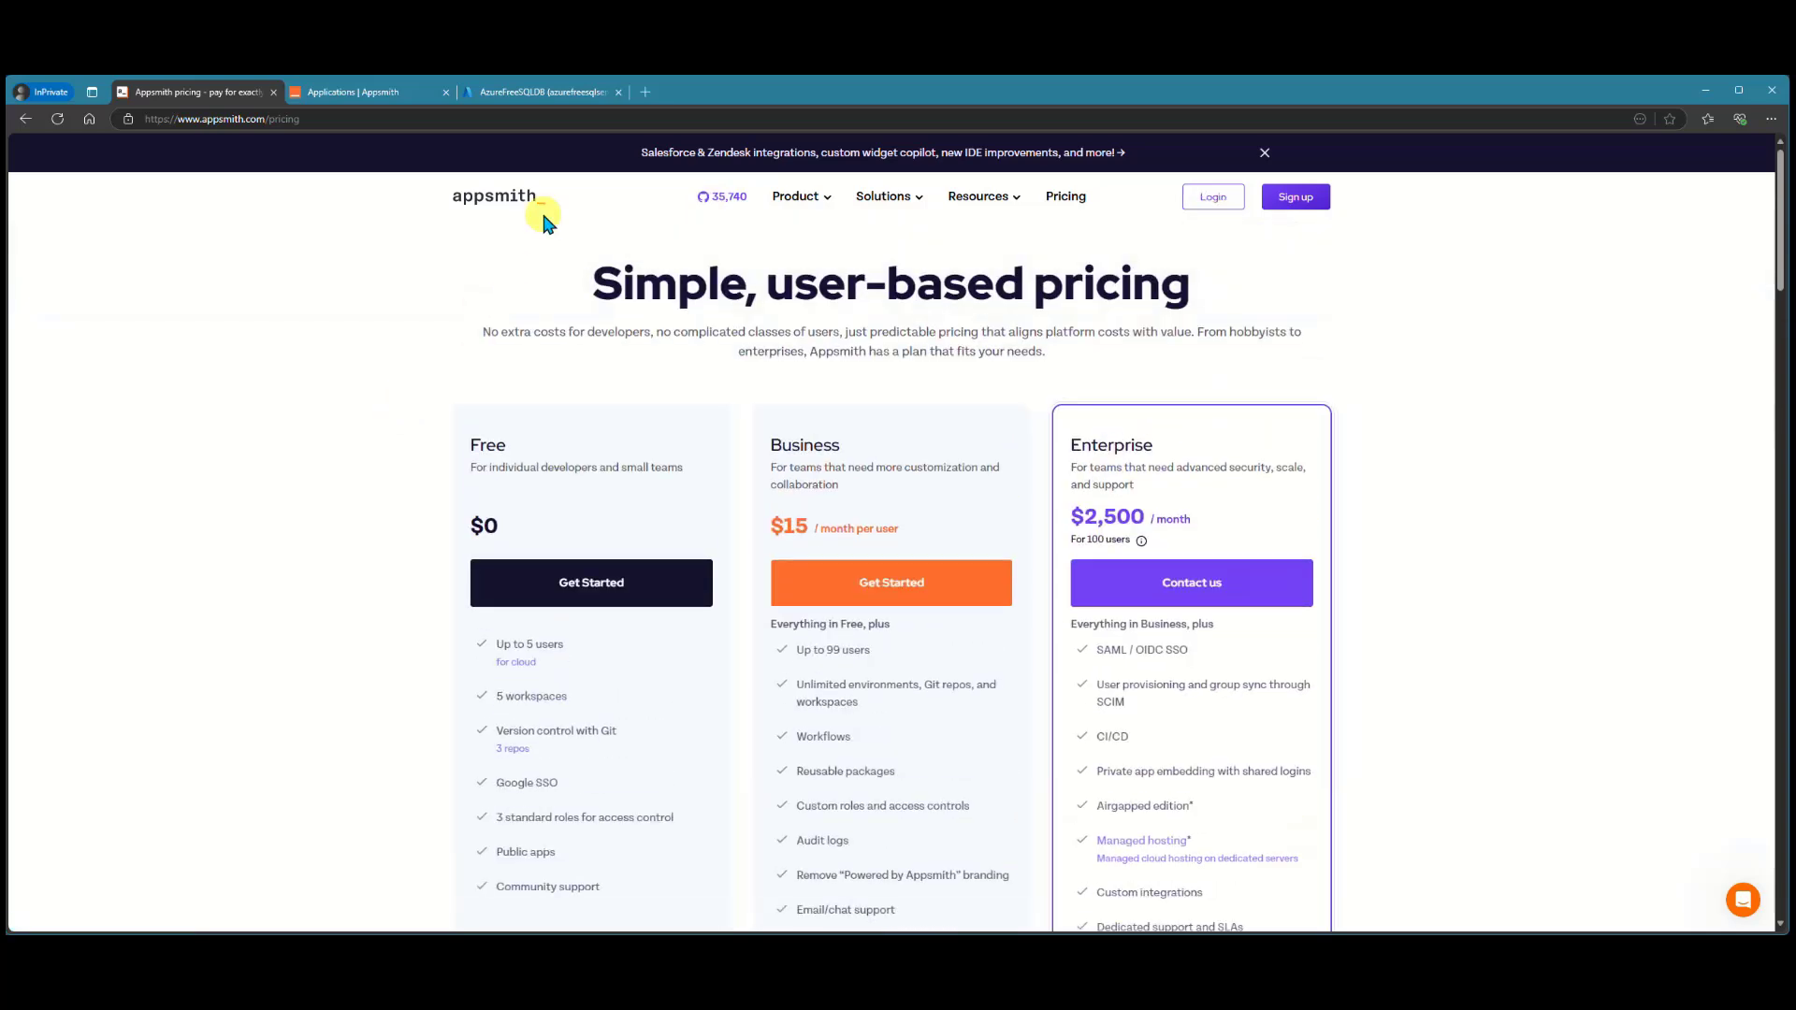
click(526, 198)
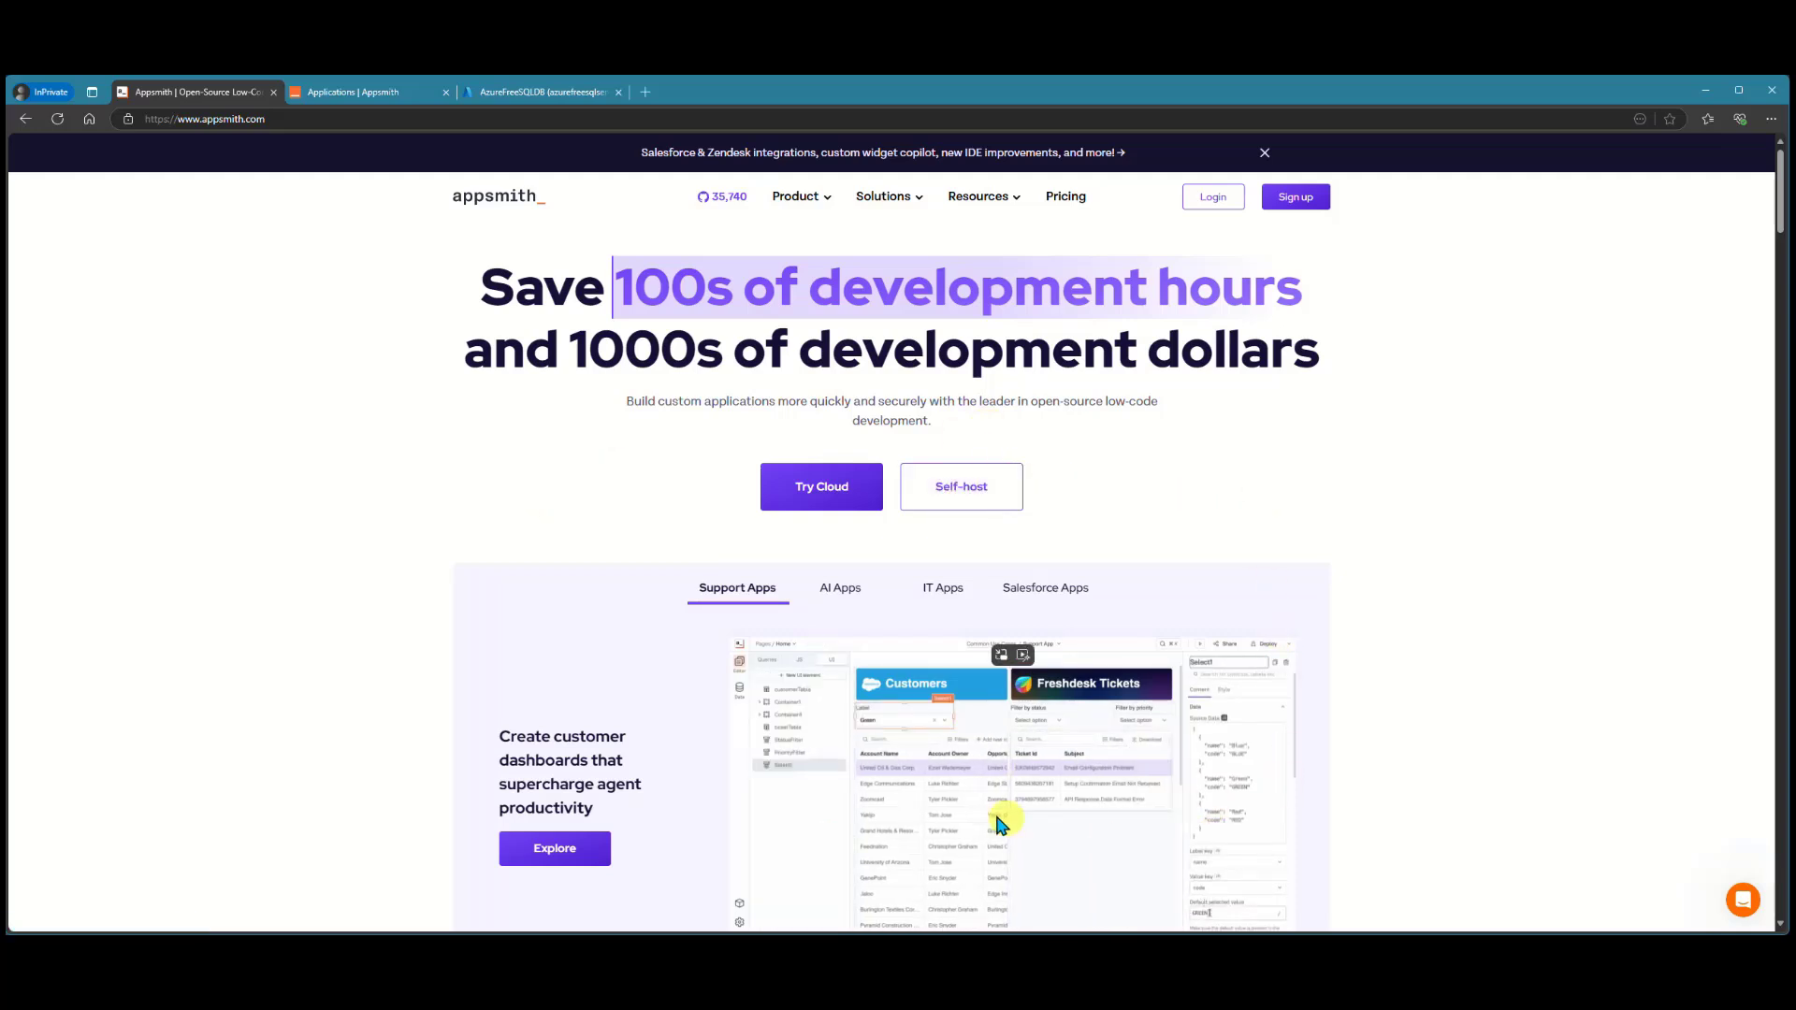
scroll(1052, 782, down, 2)
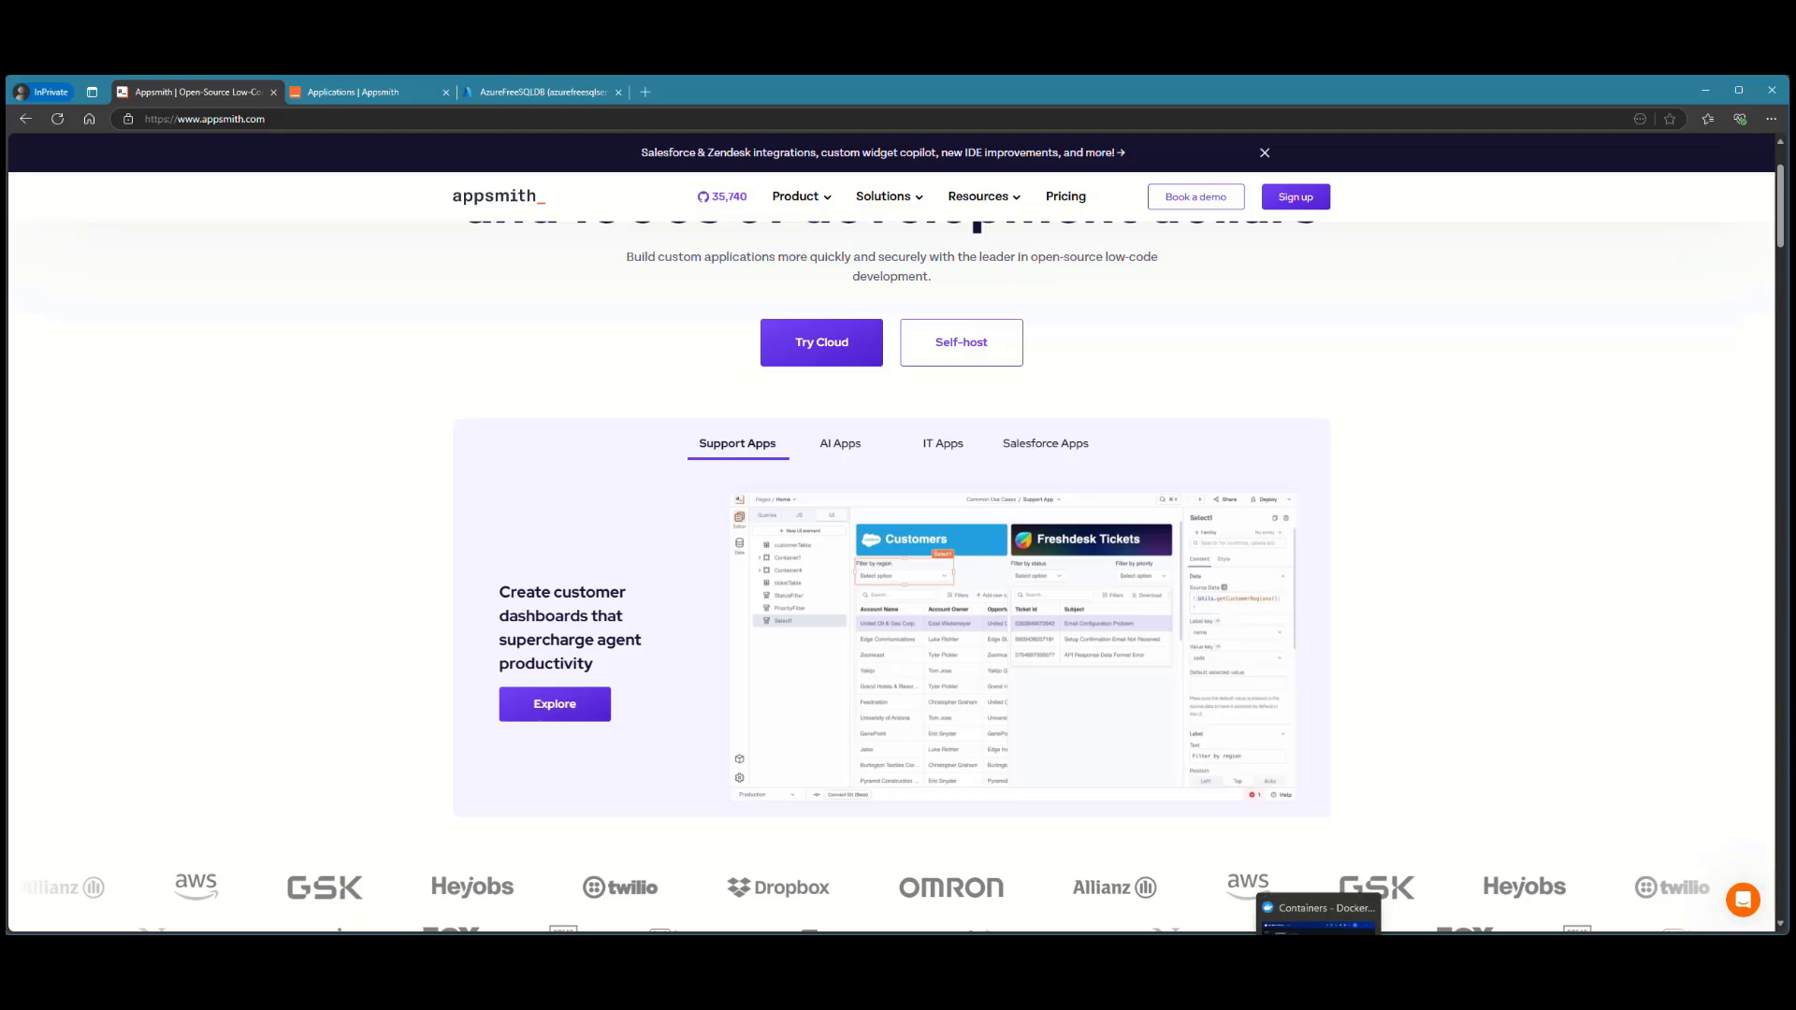
- Switch to Docker Desktop and search Docker Hub for appsmith/appsmith-ce
click(1319, 922)
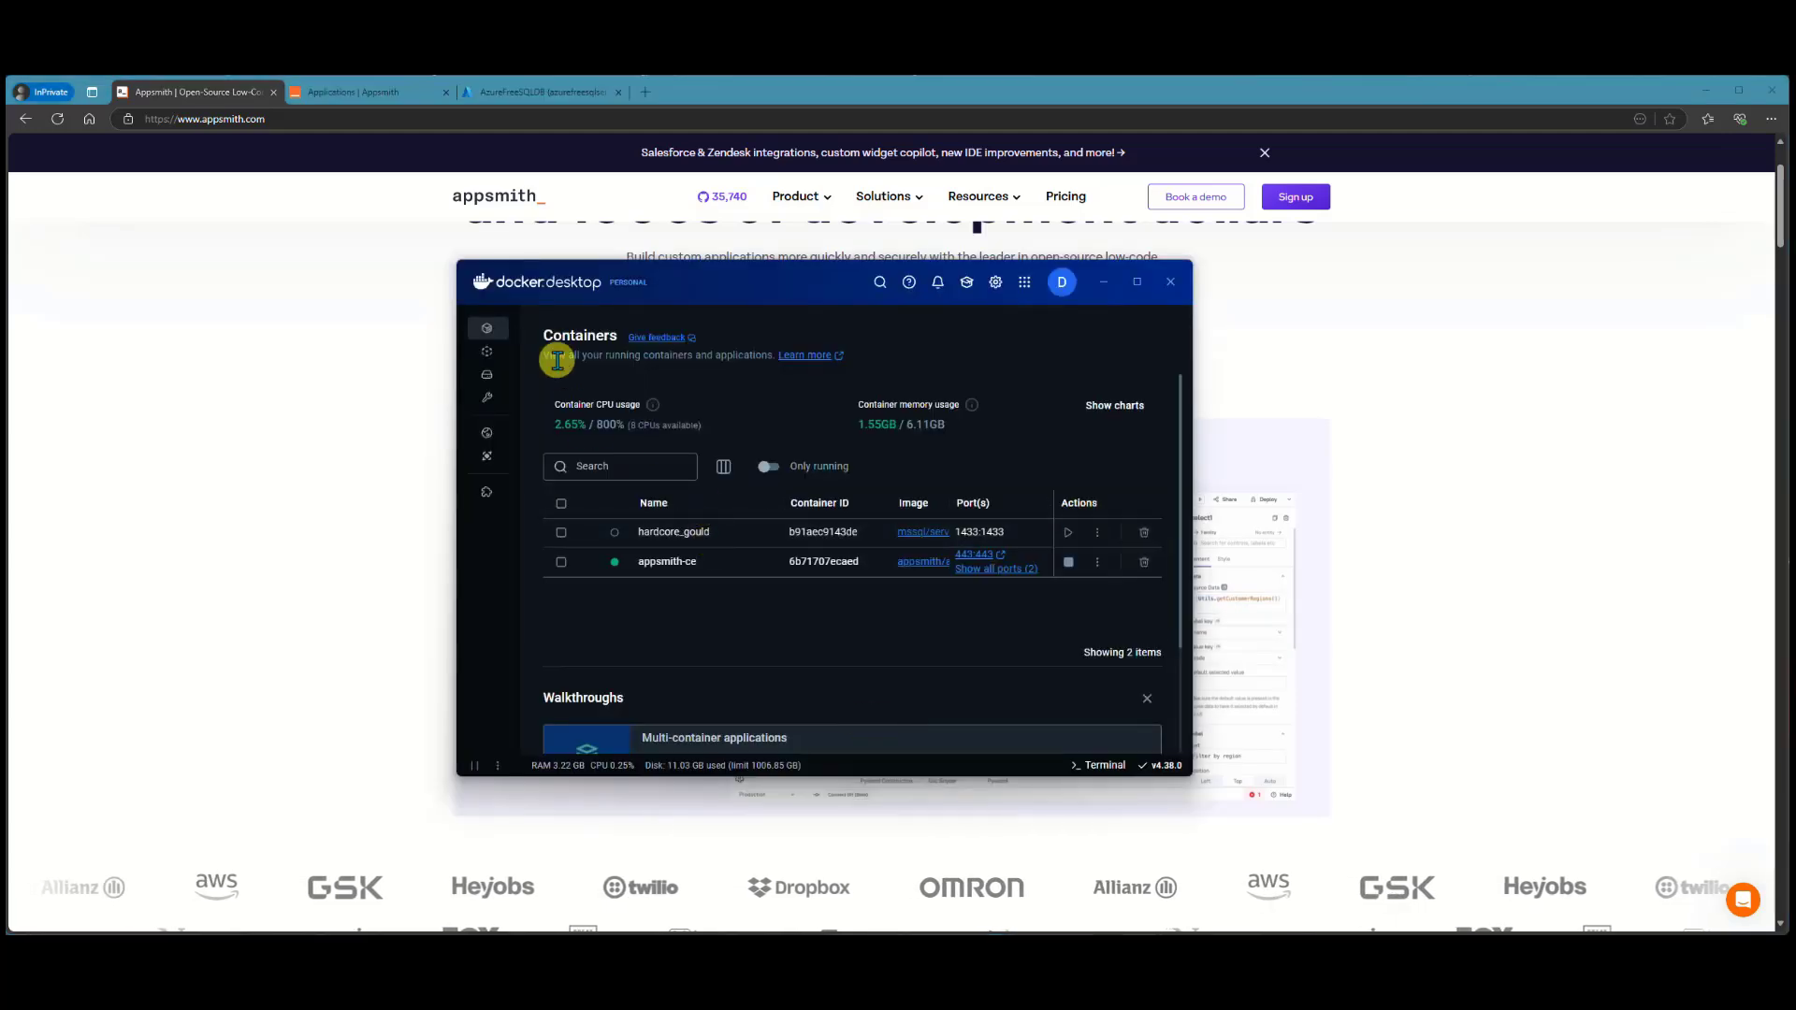
click(487, 435)
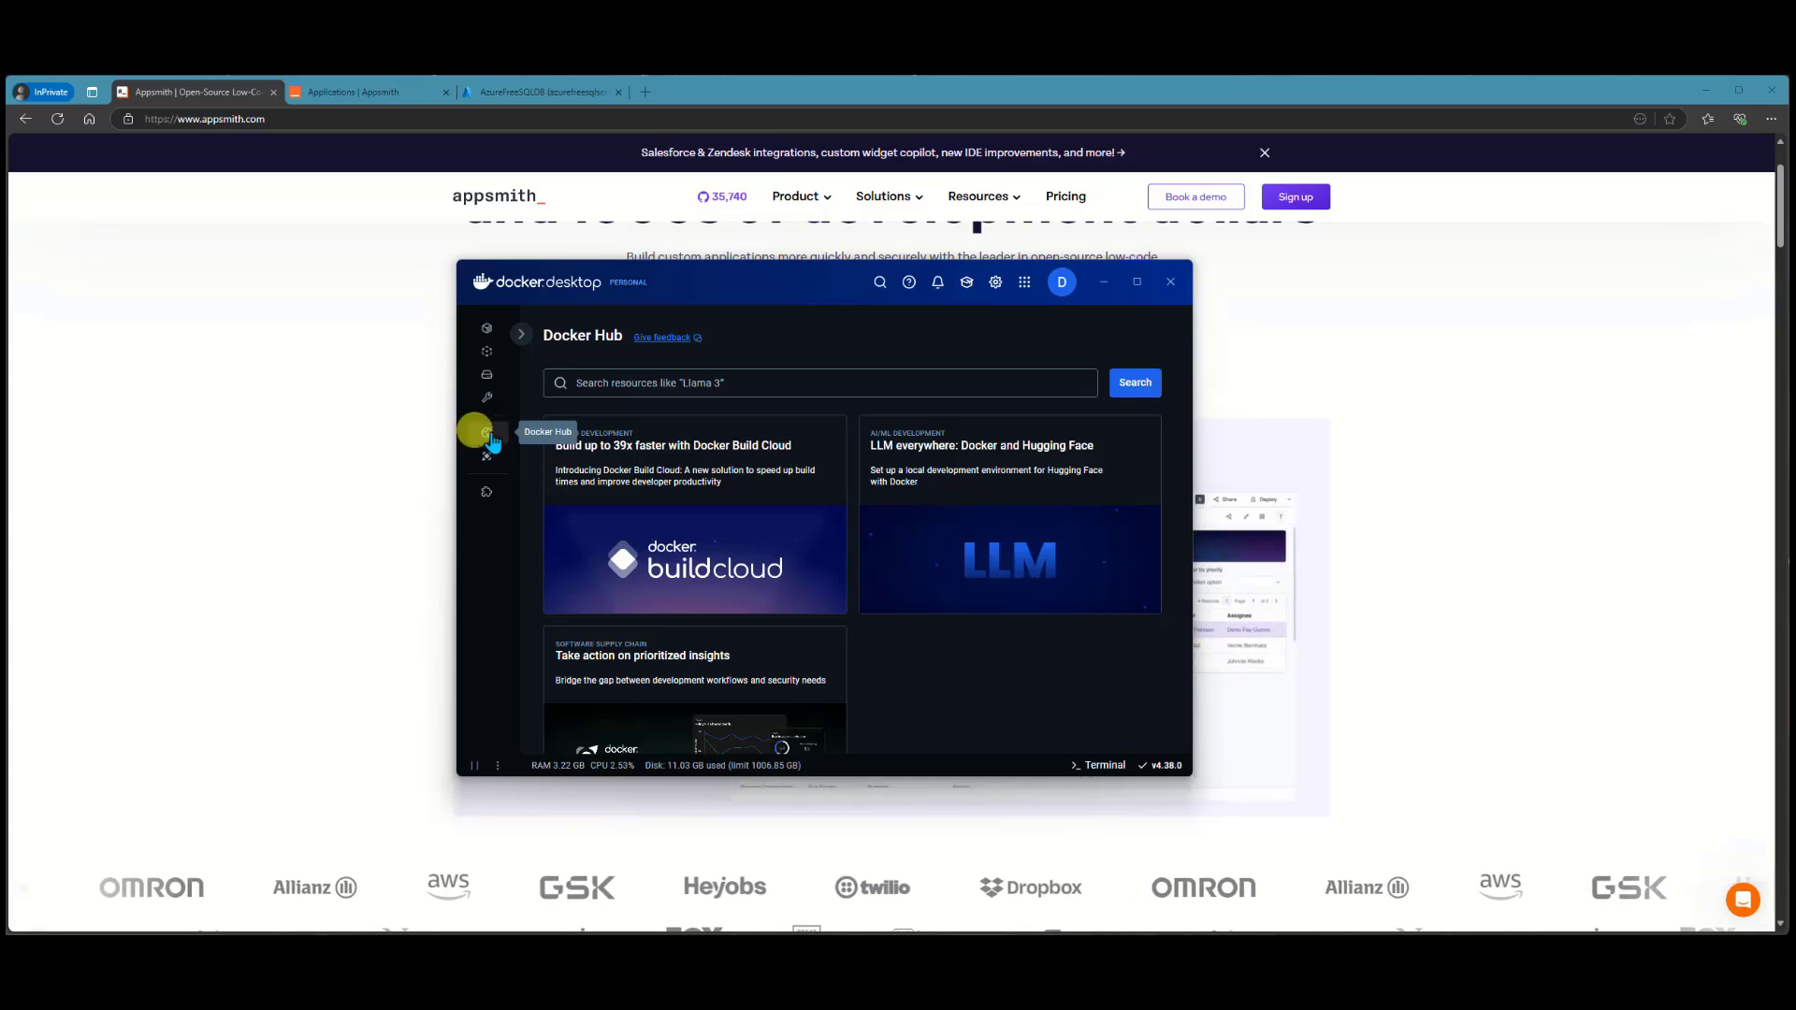
click(756, 387)
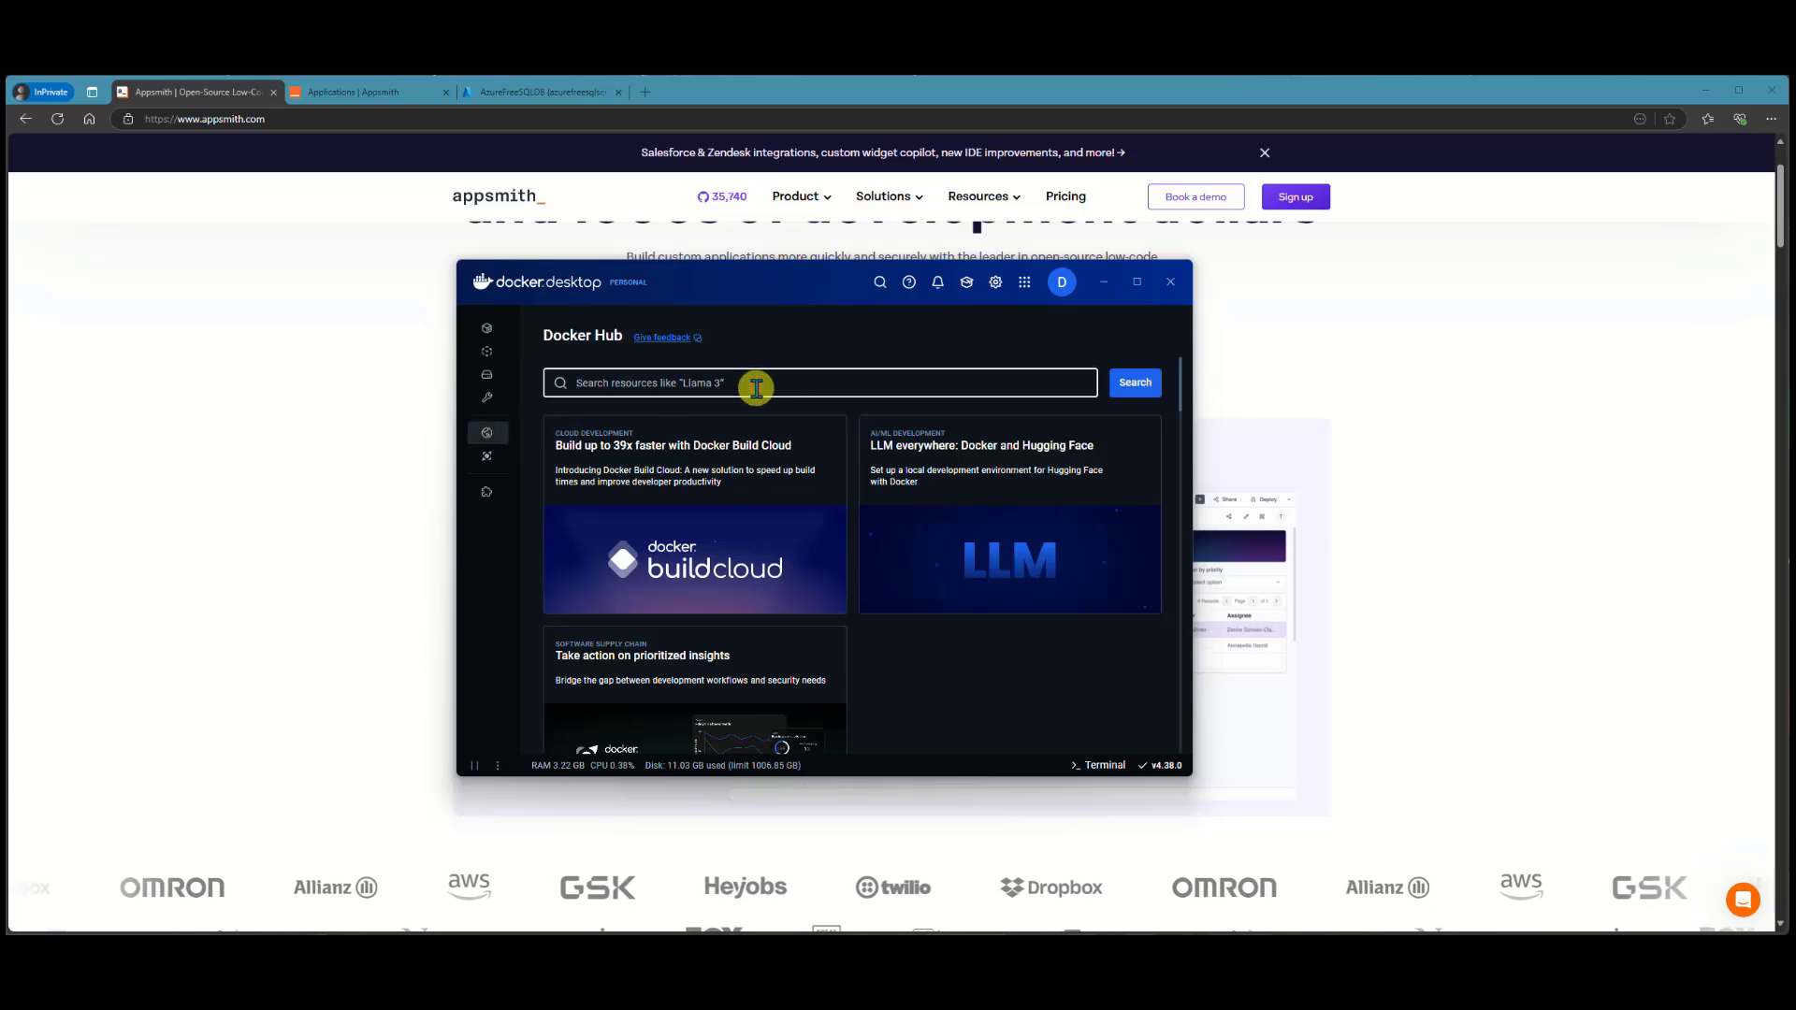
text(app)
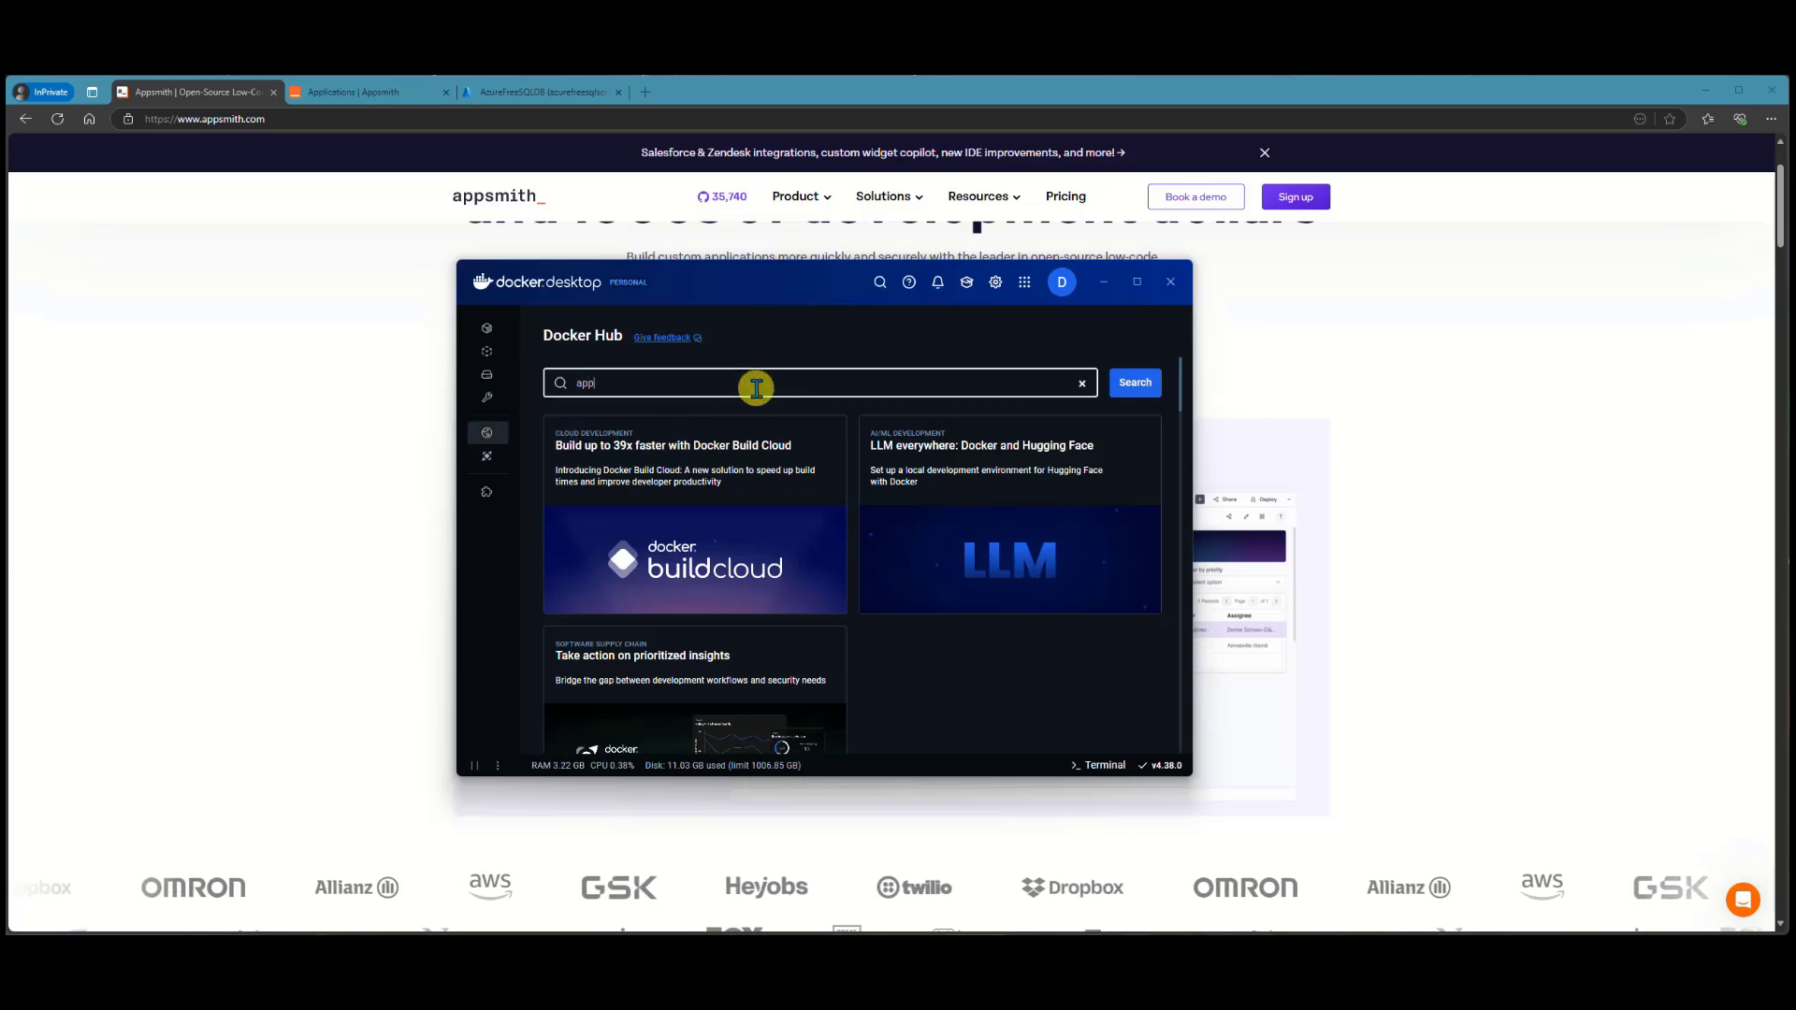
text(smith/)
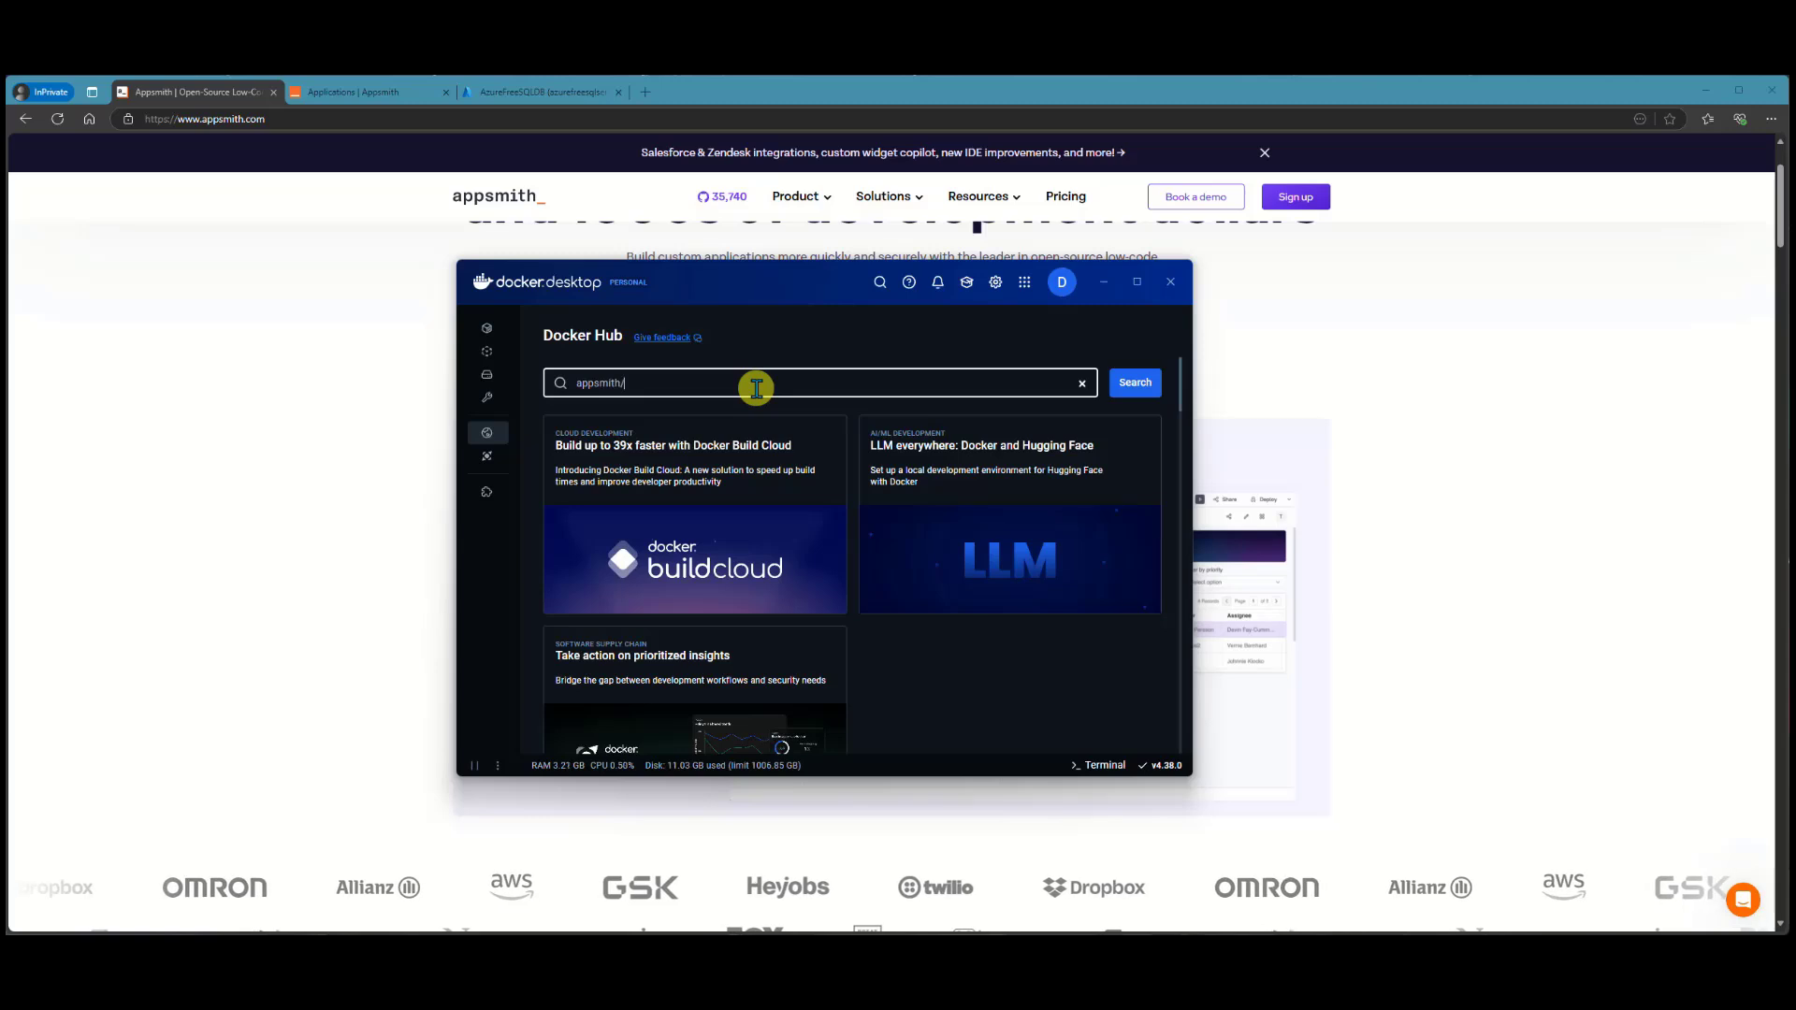
text(app)
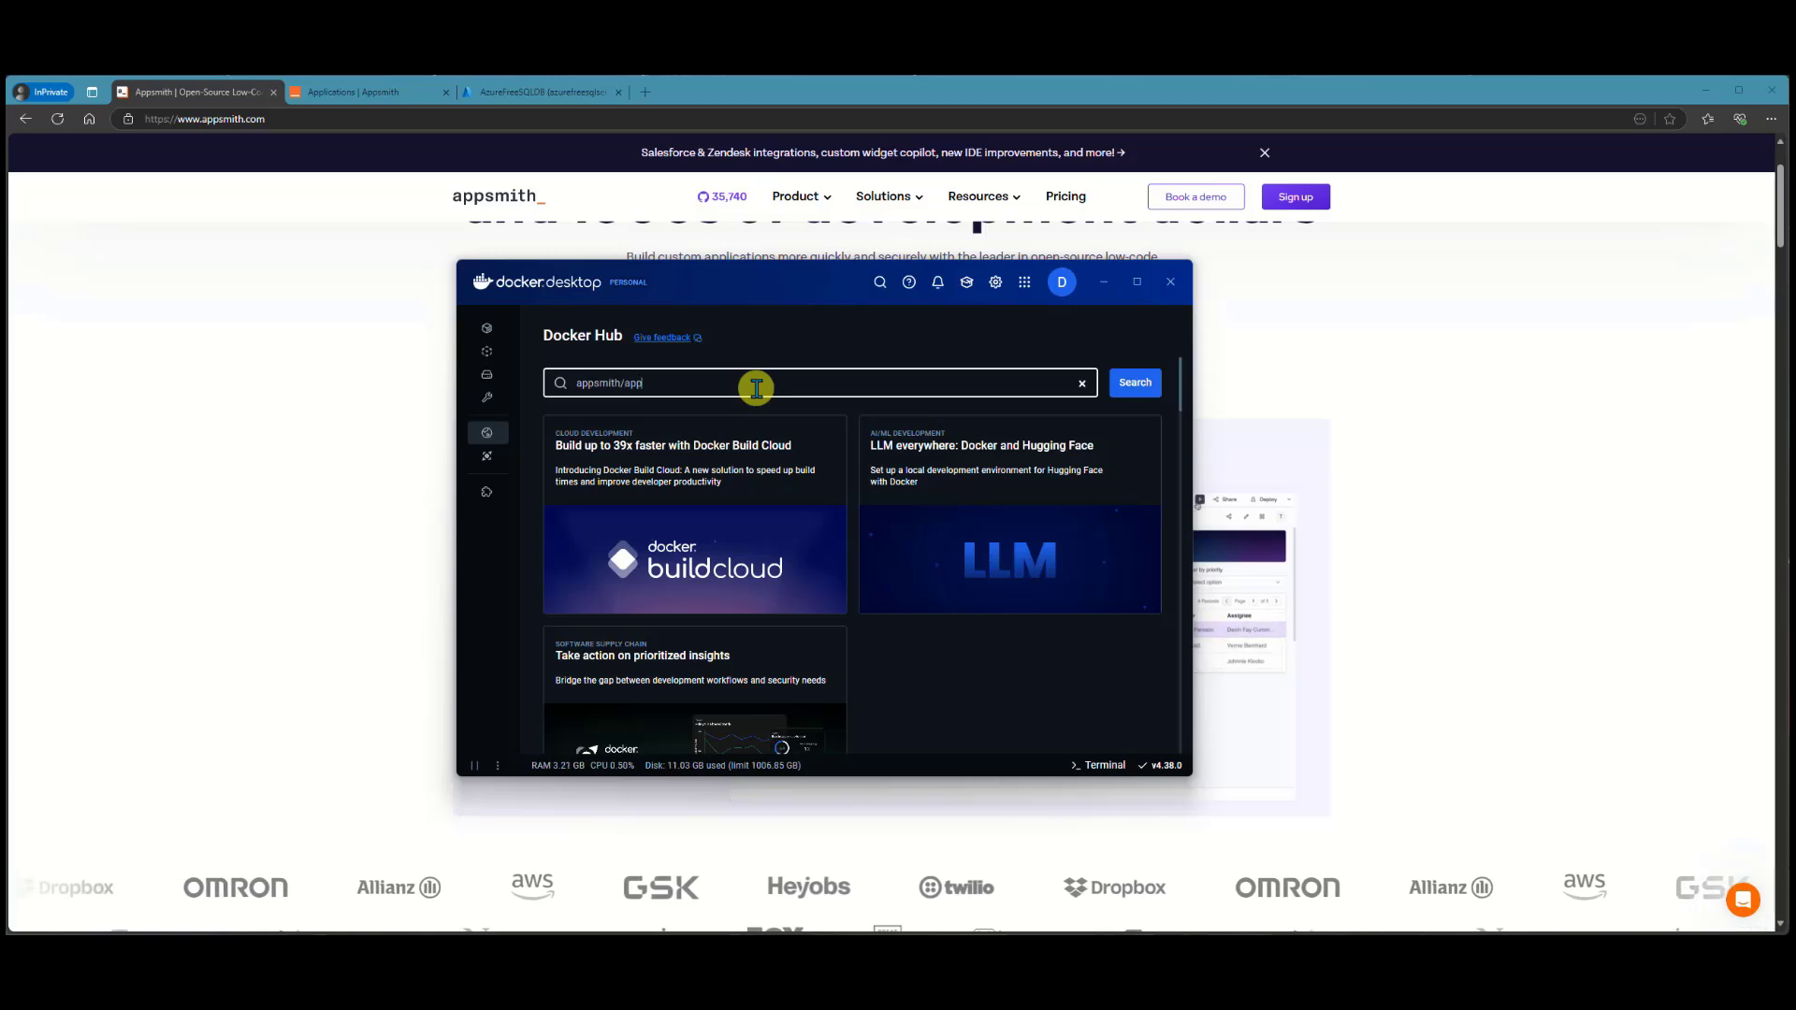
text(smit)
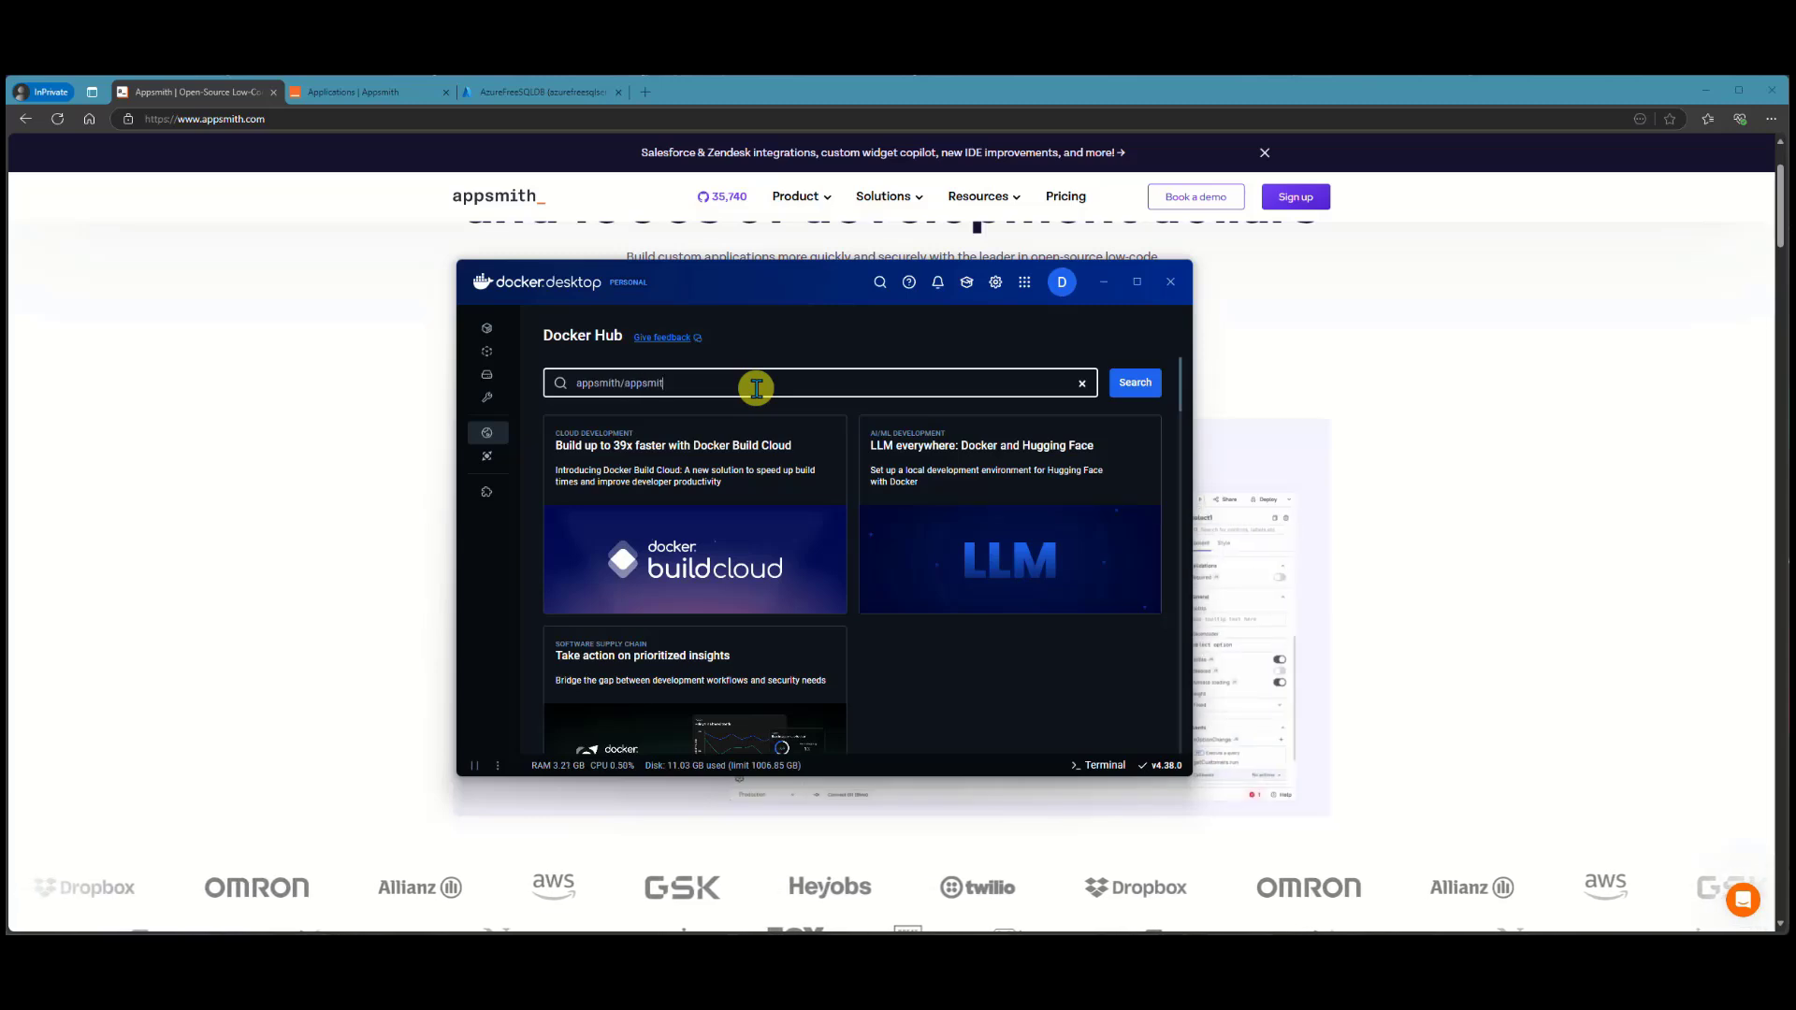
text(h-c)
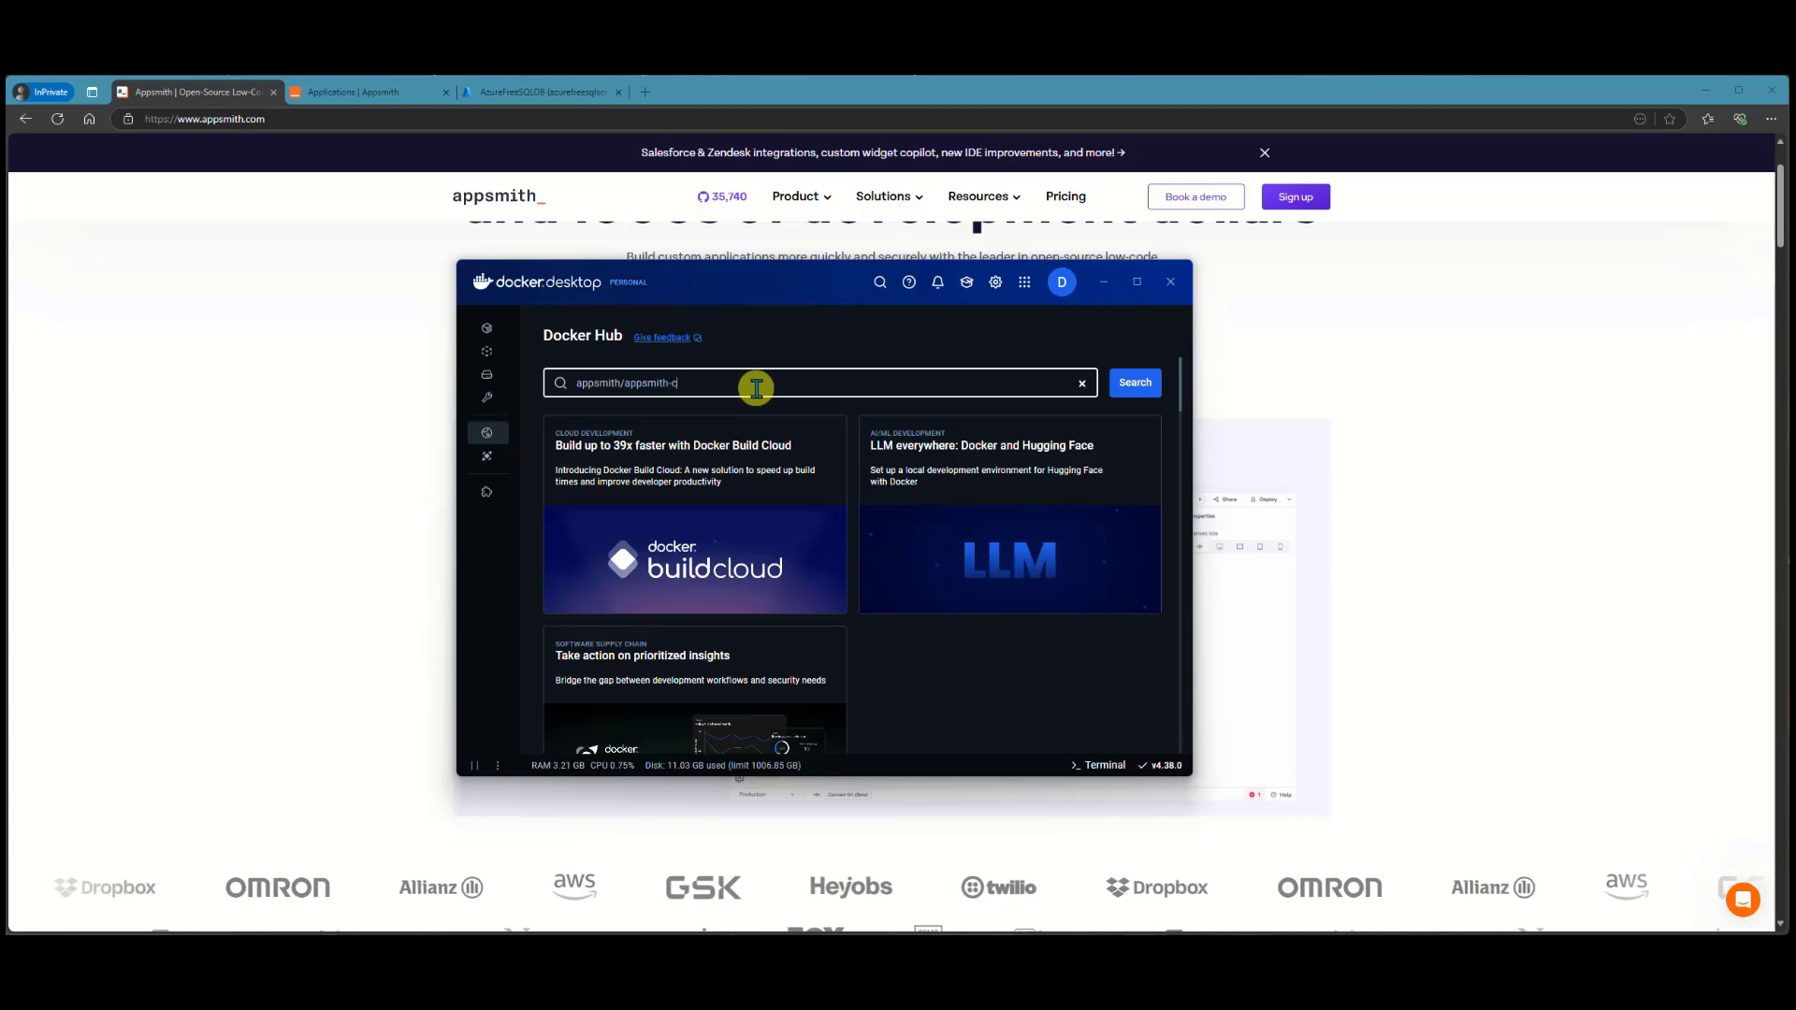
text(e)
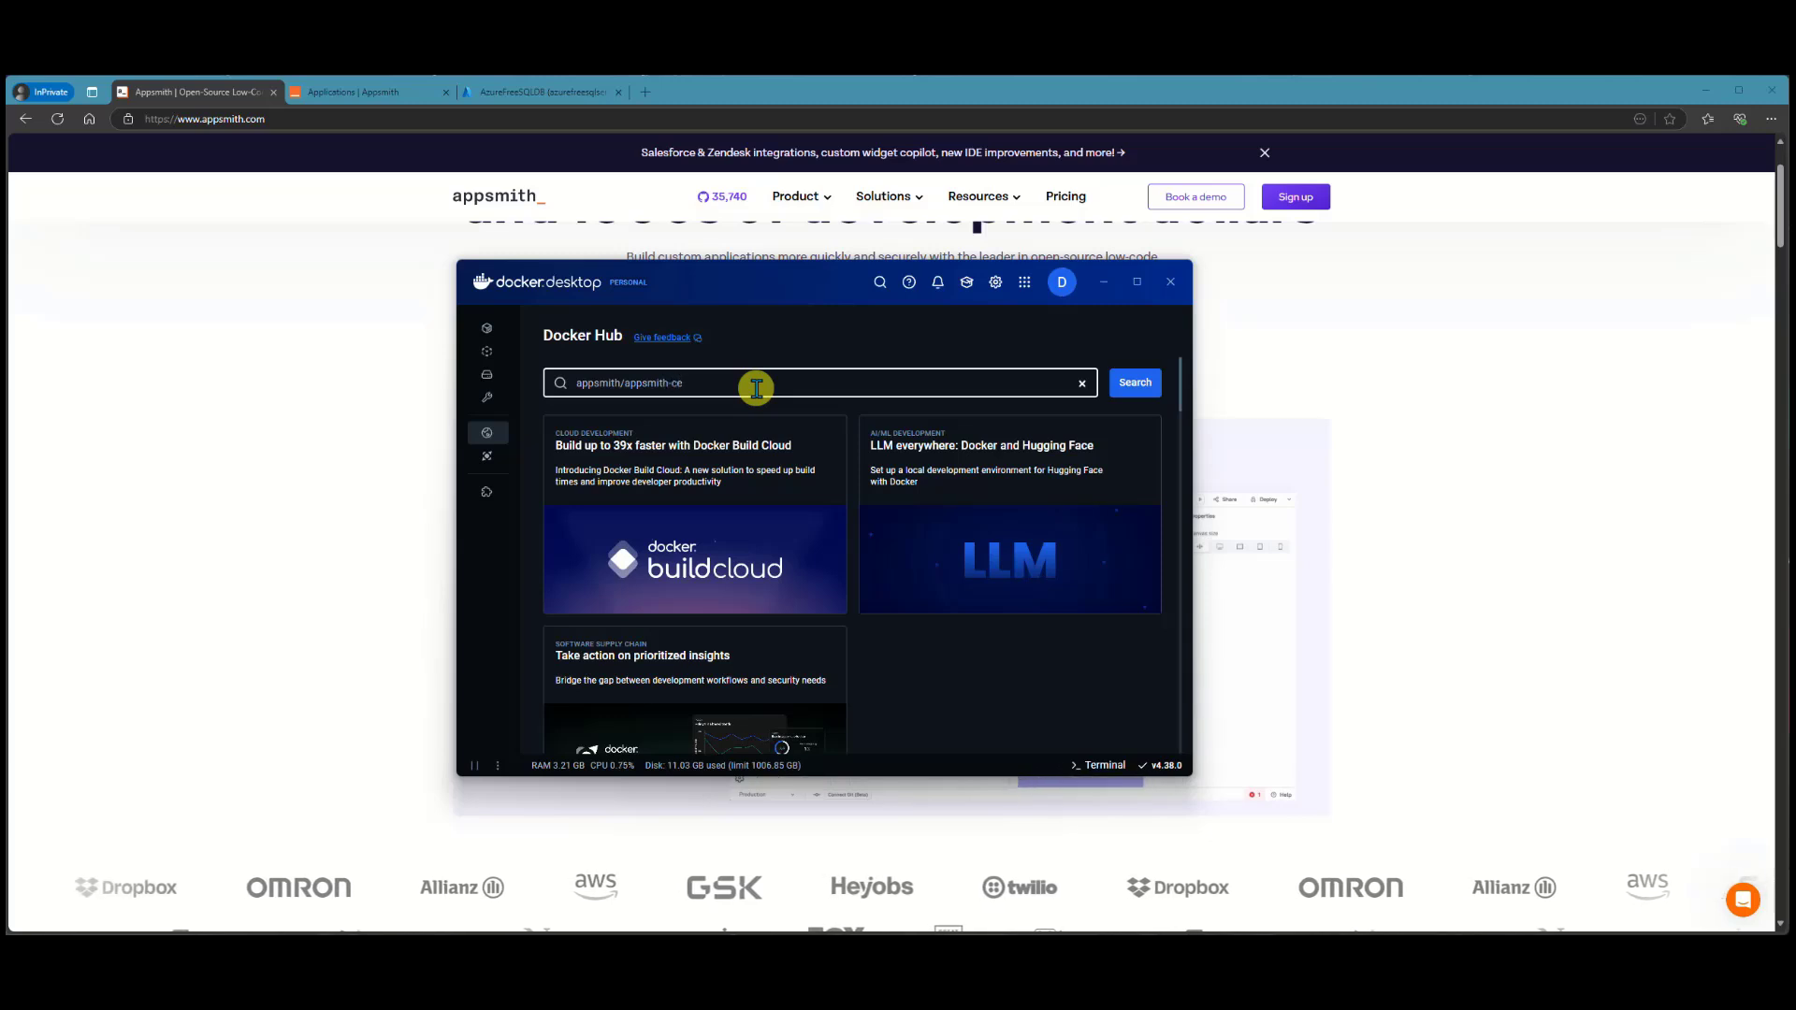
click(1132, 393)
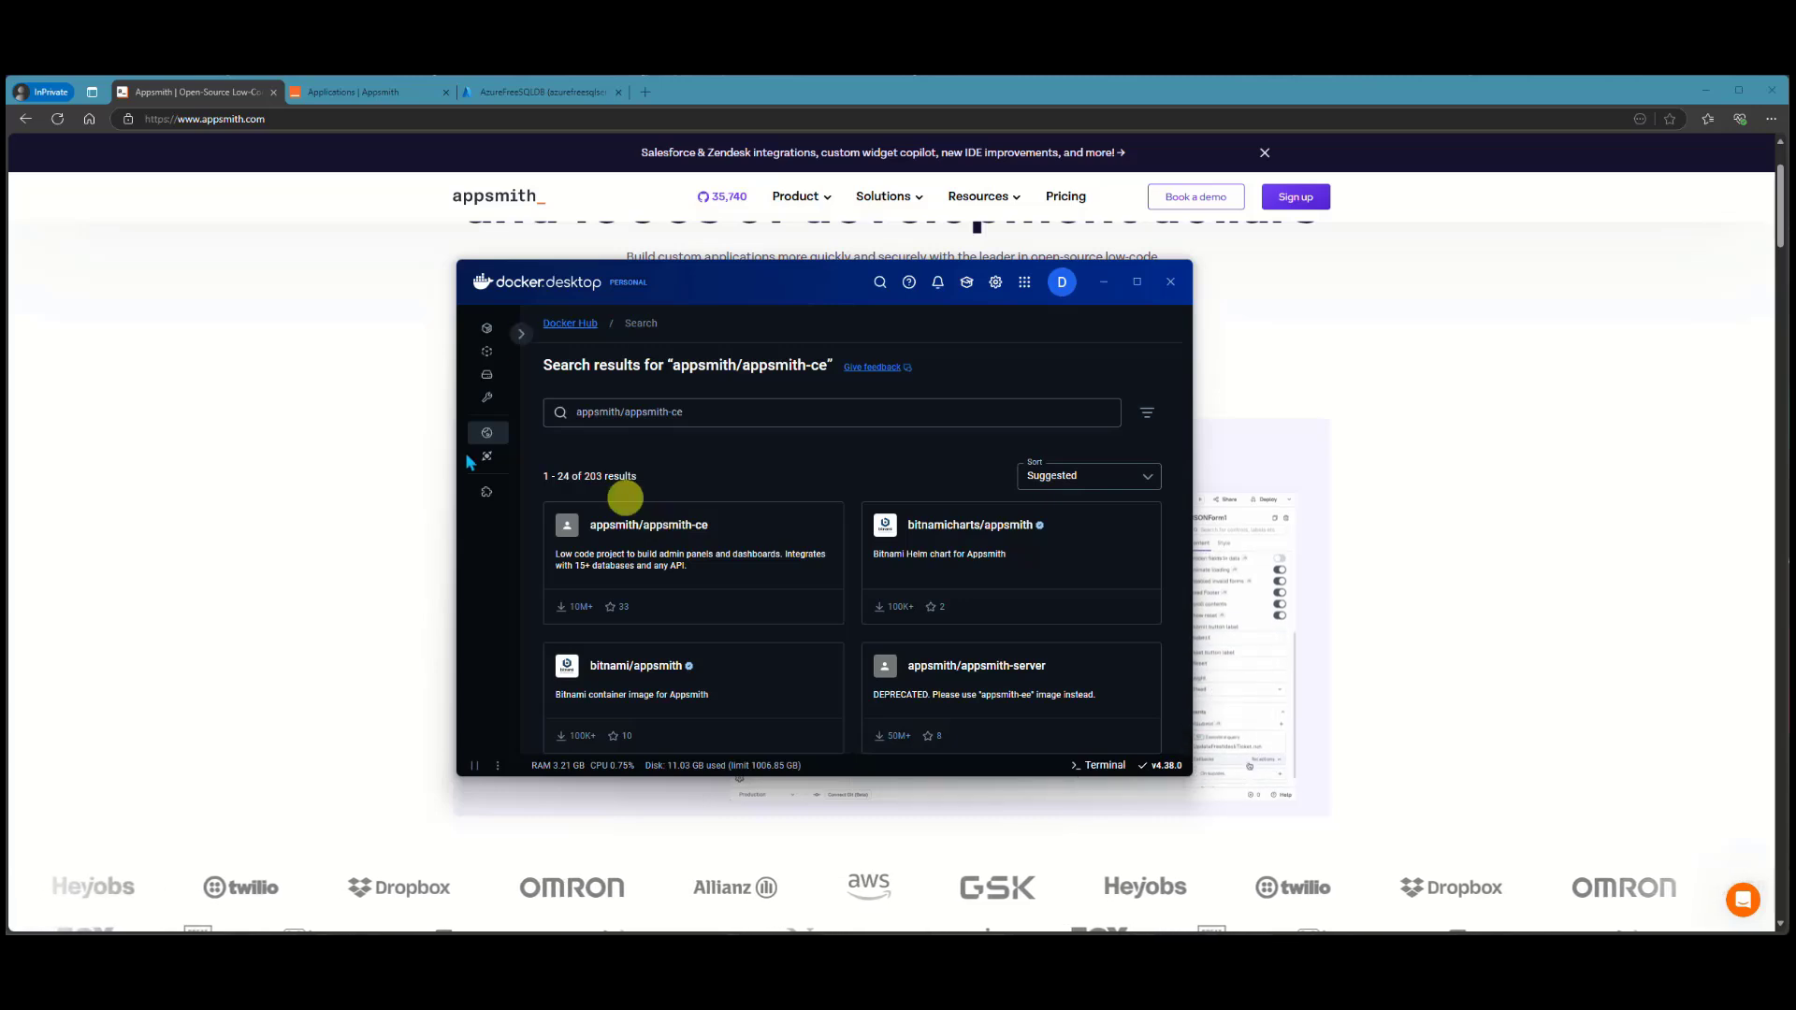
- Examine the actions offered for the local appsmith image, and return to the list of containers
click(488, 353)
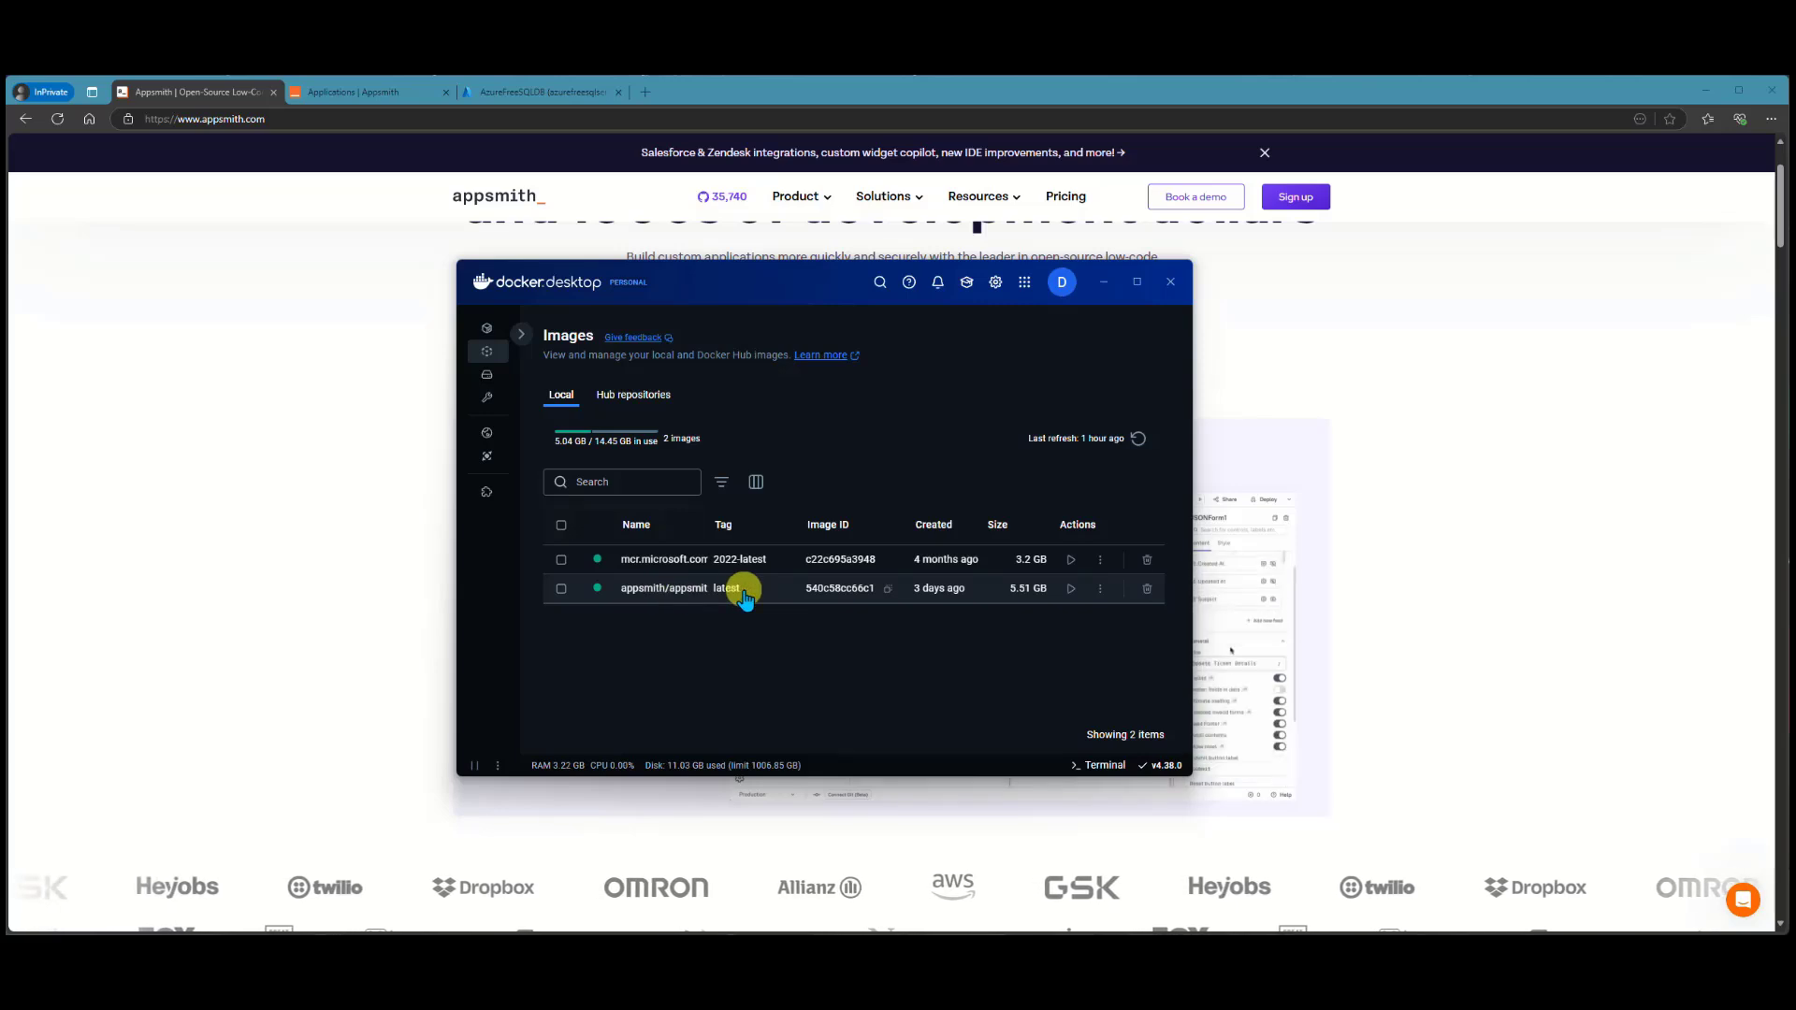
click(1098, 589)
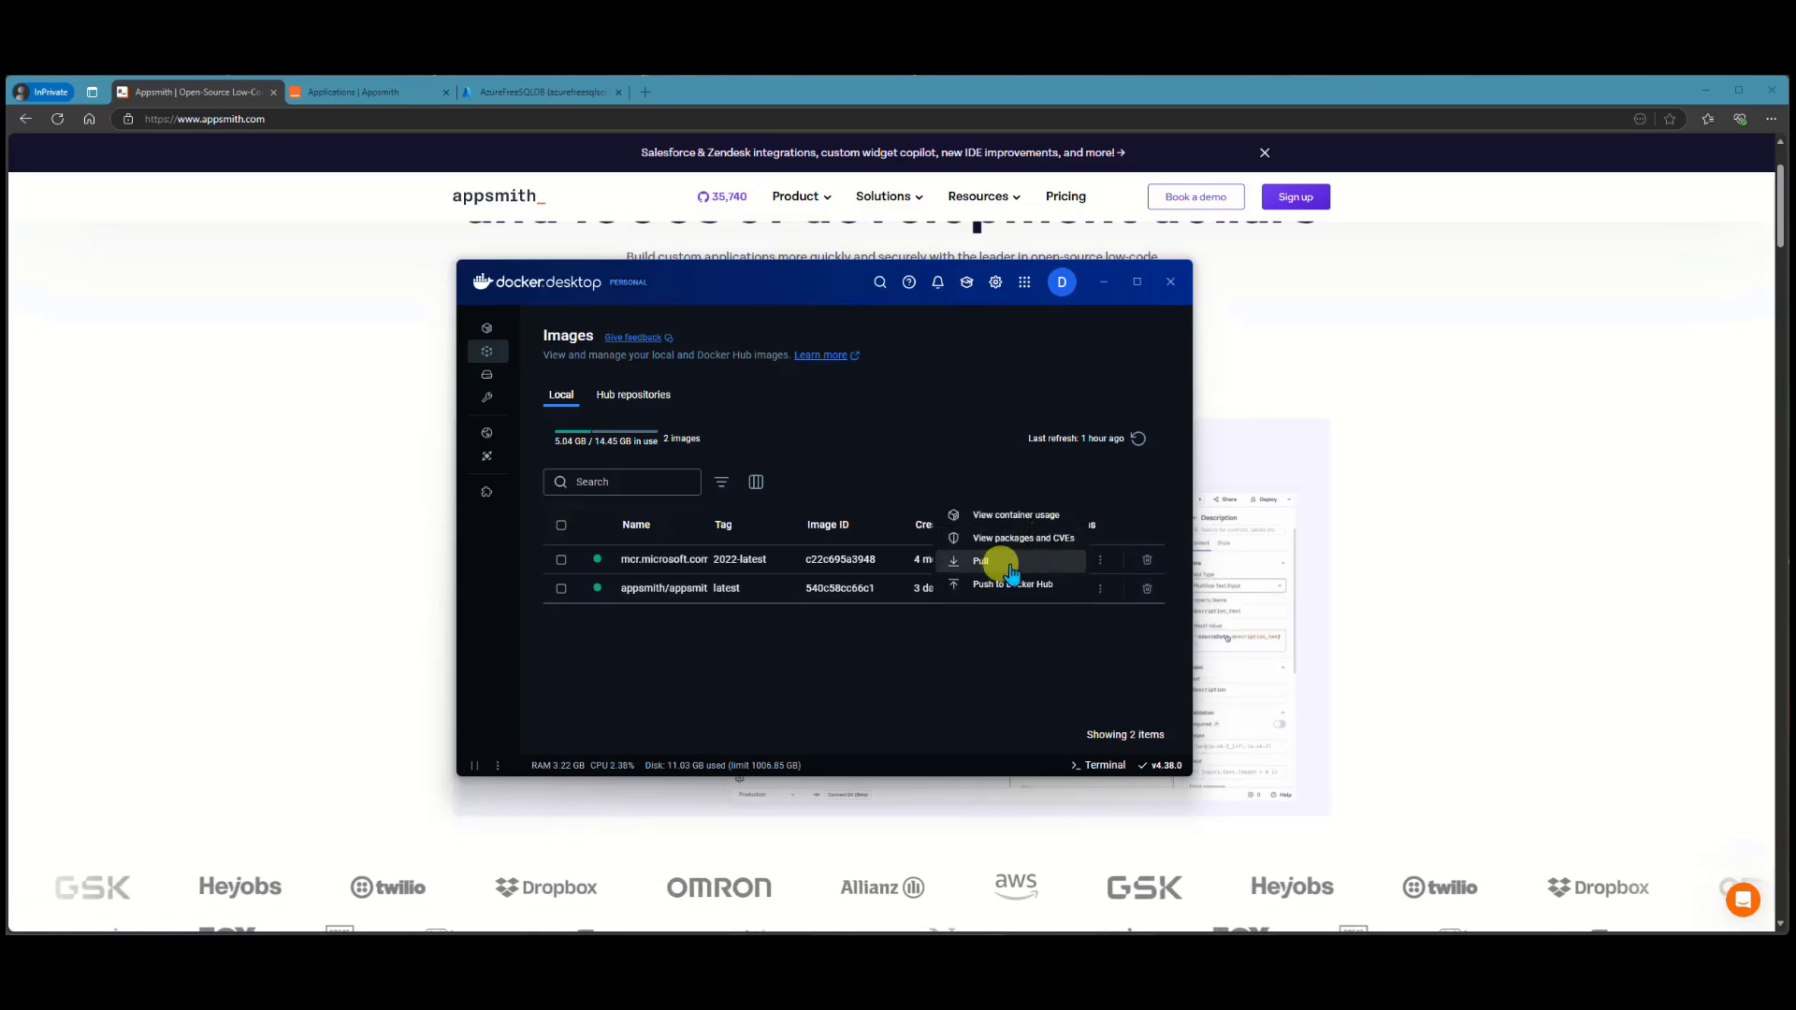
click(1090, 643)
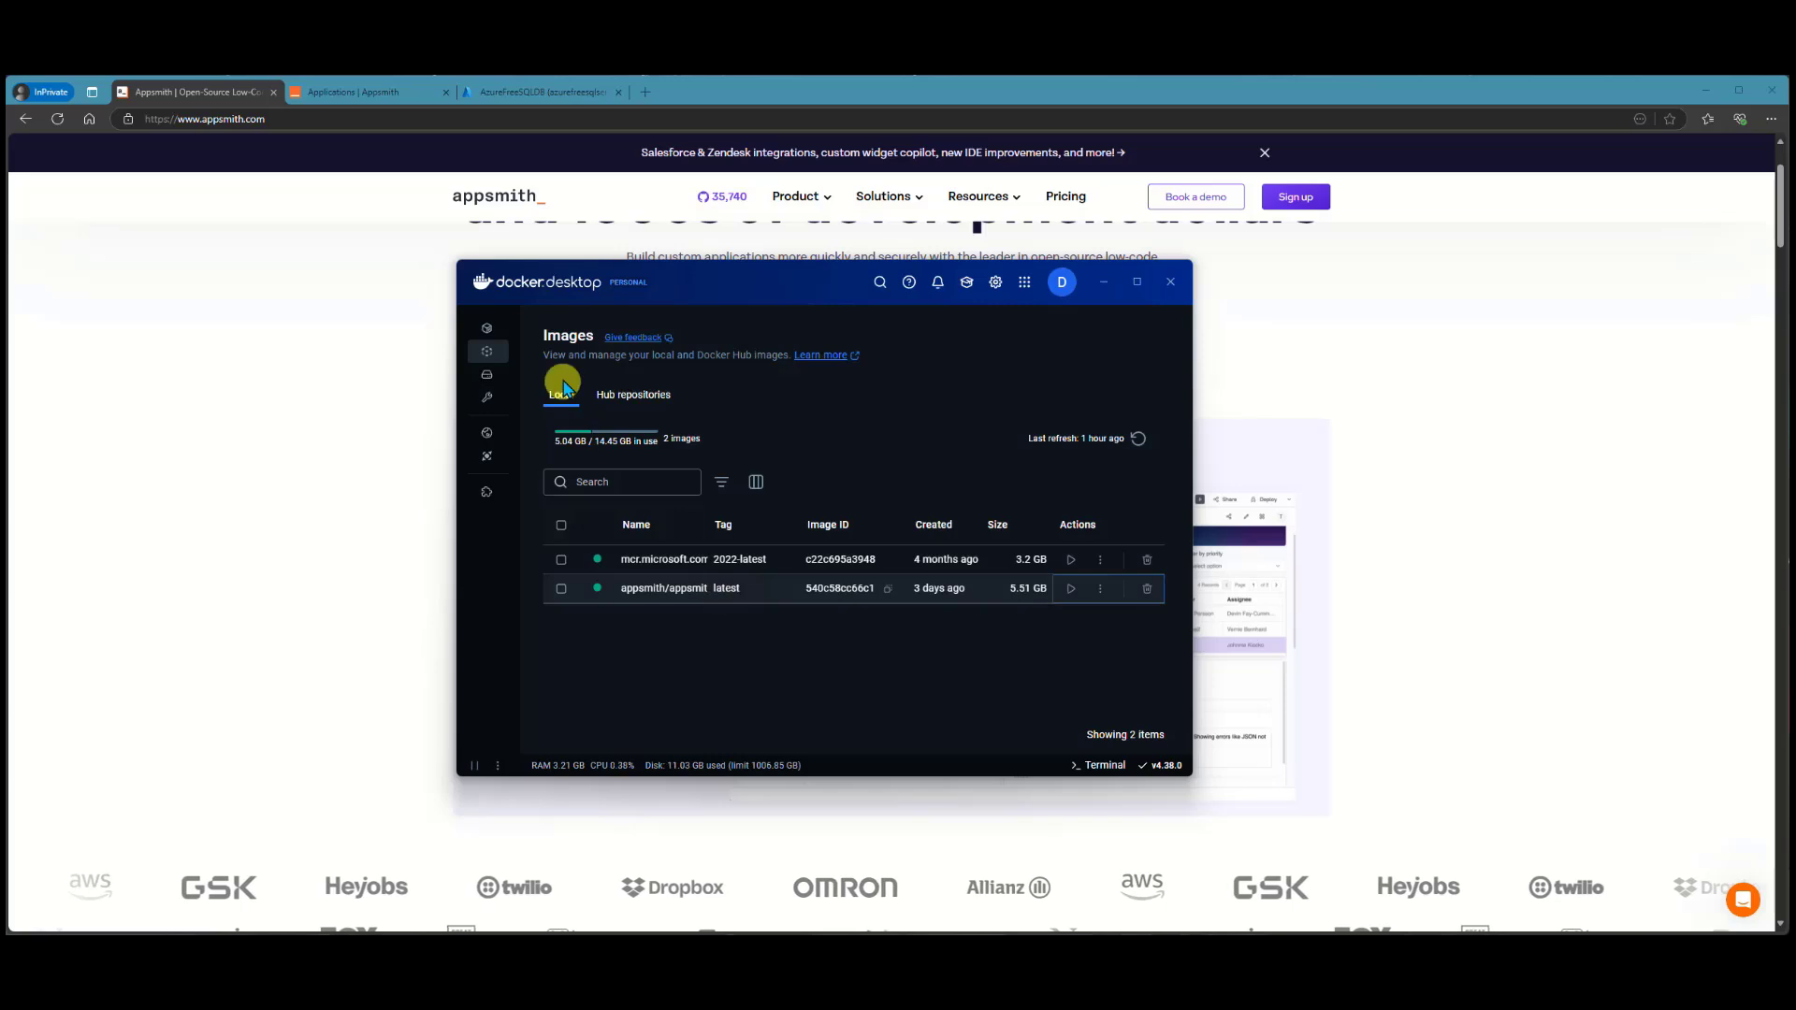
click(482, 339)
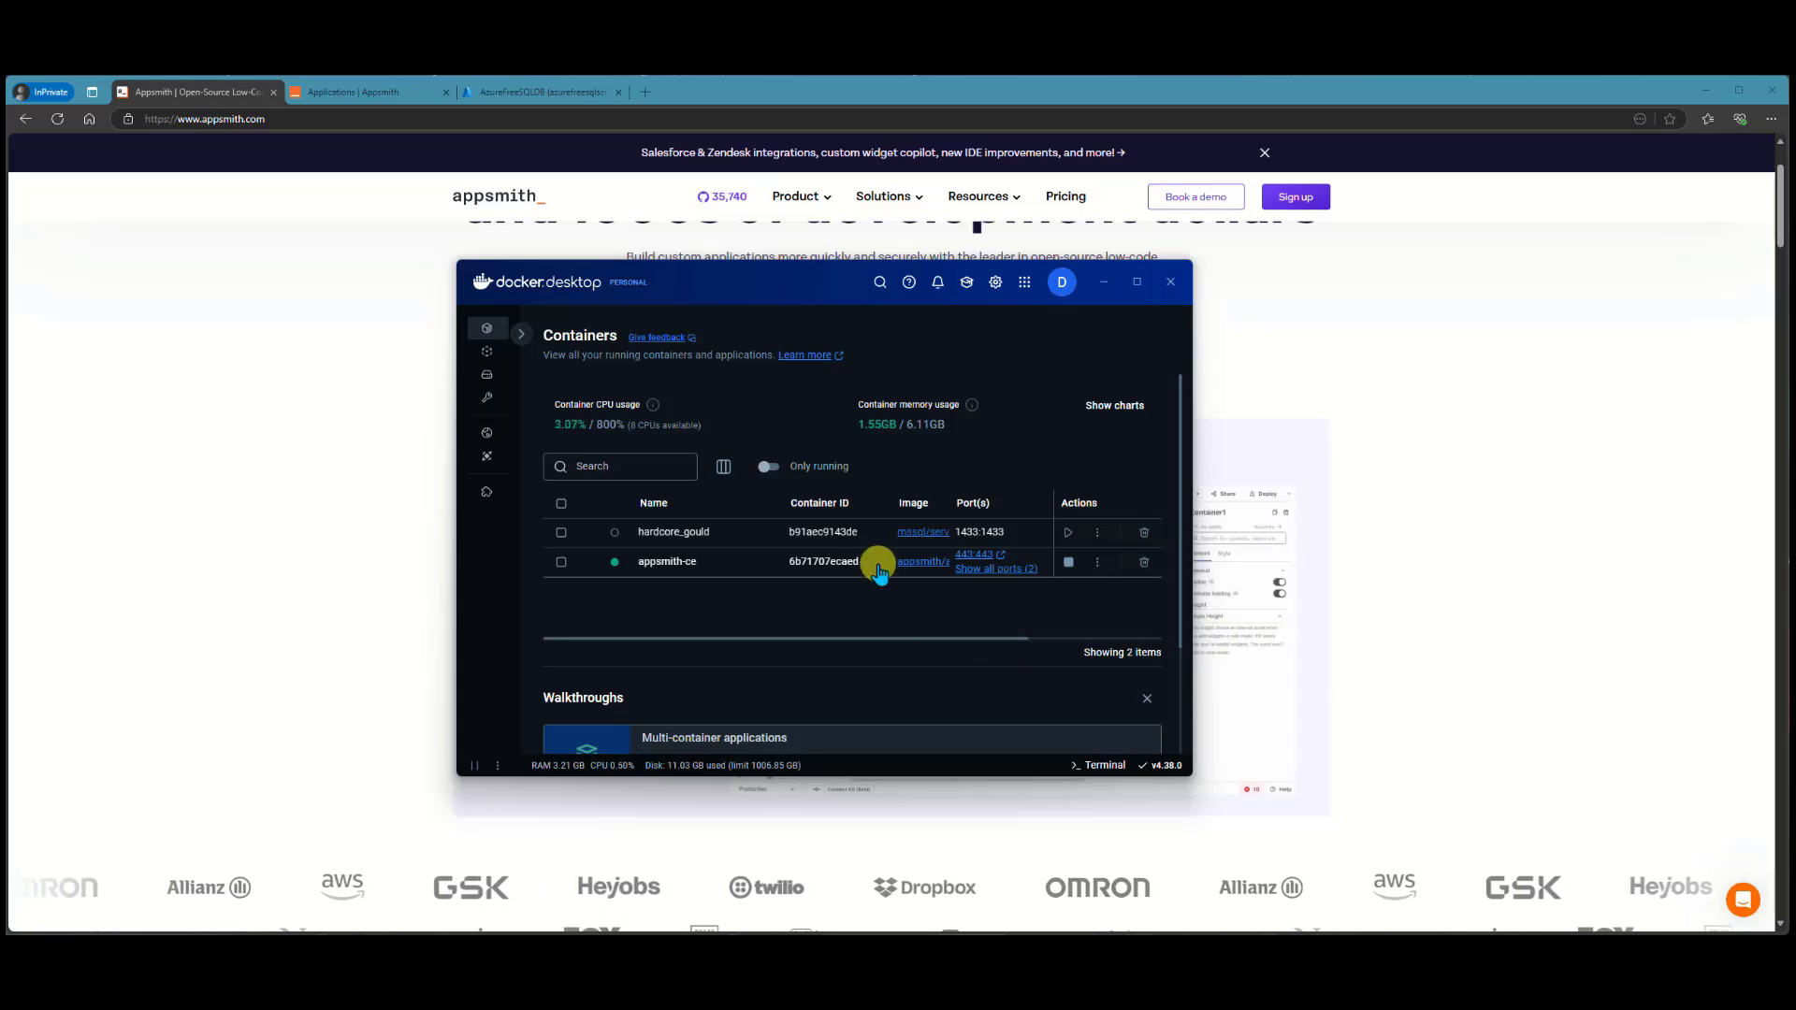
- Switch to the local Appsmith workspace in the browser and create a new application
click(337, 275)
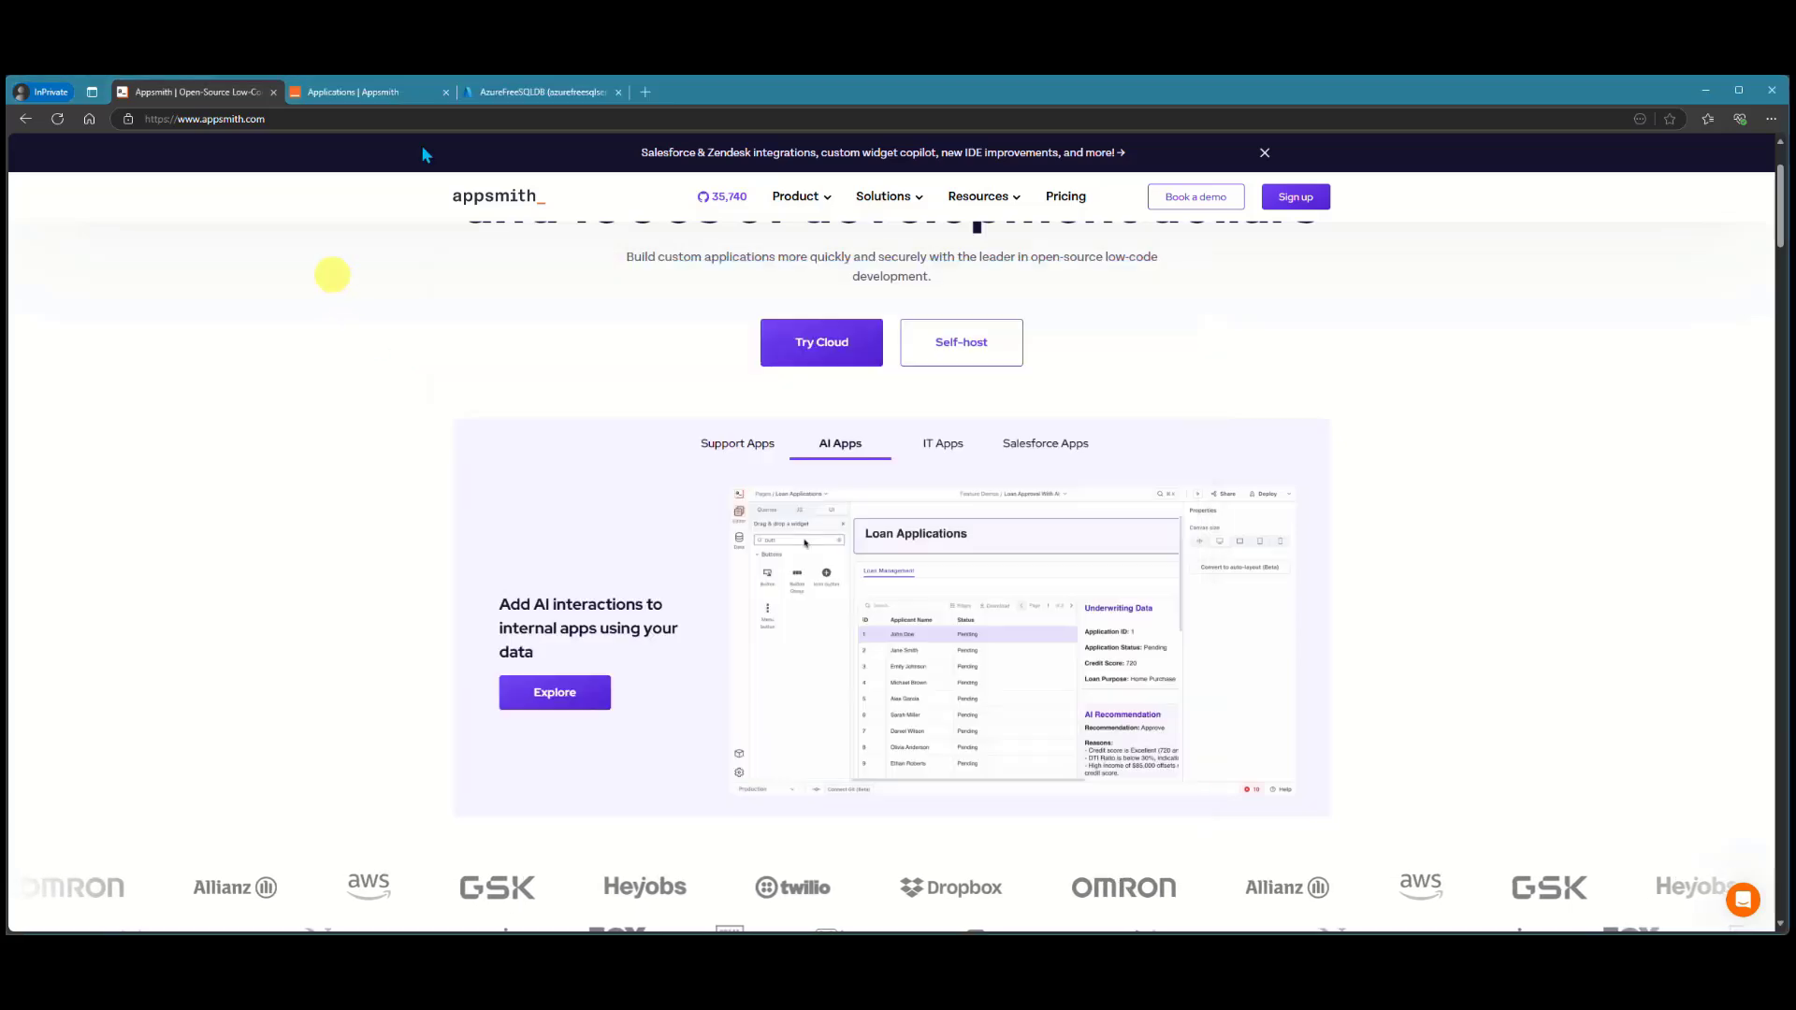
click(372, 96)
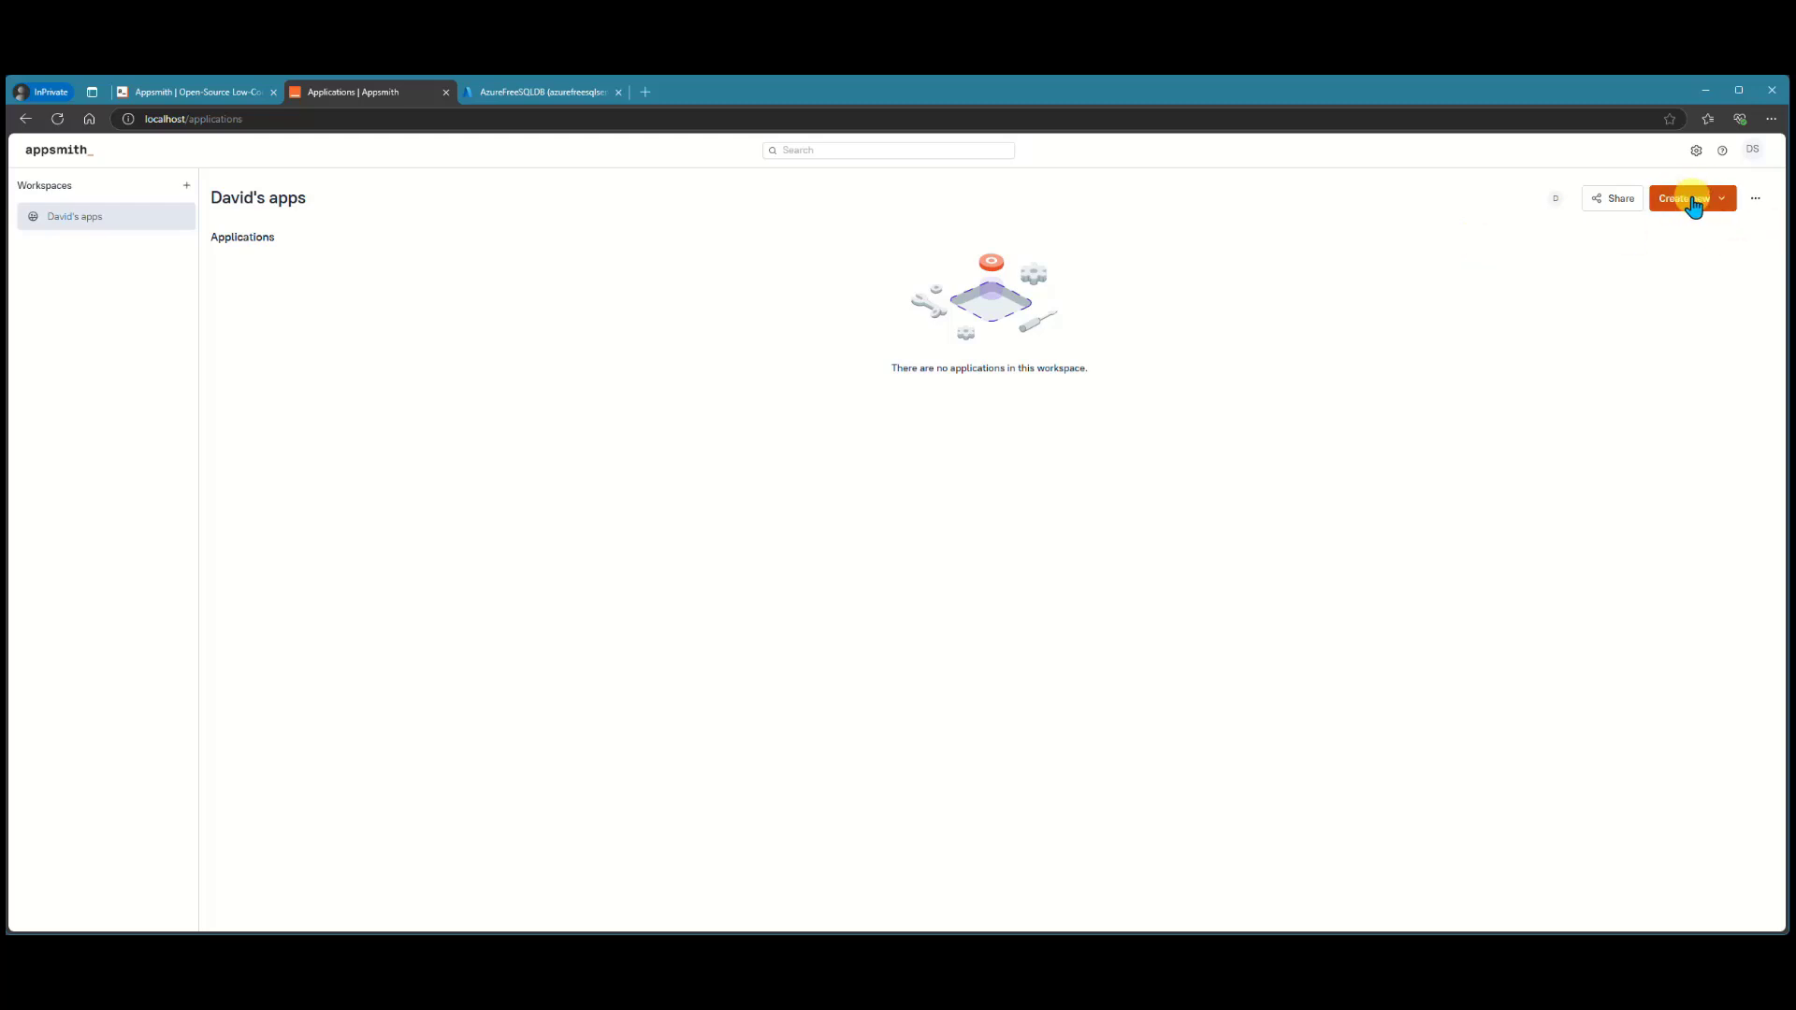
click(1726, 200)
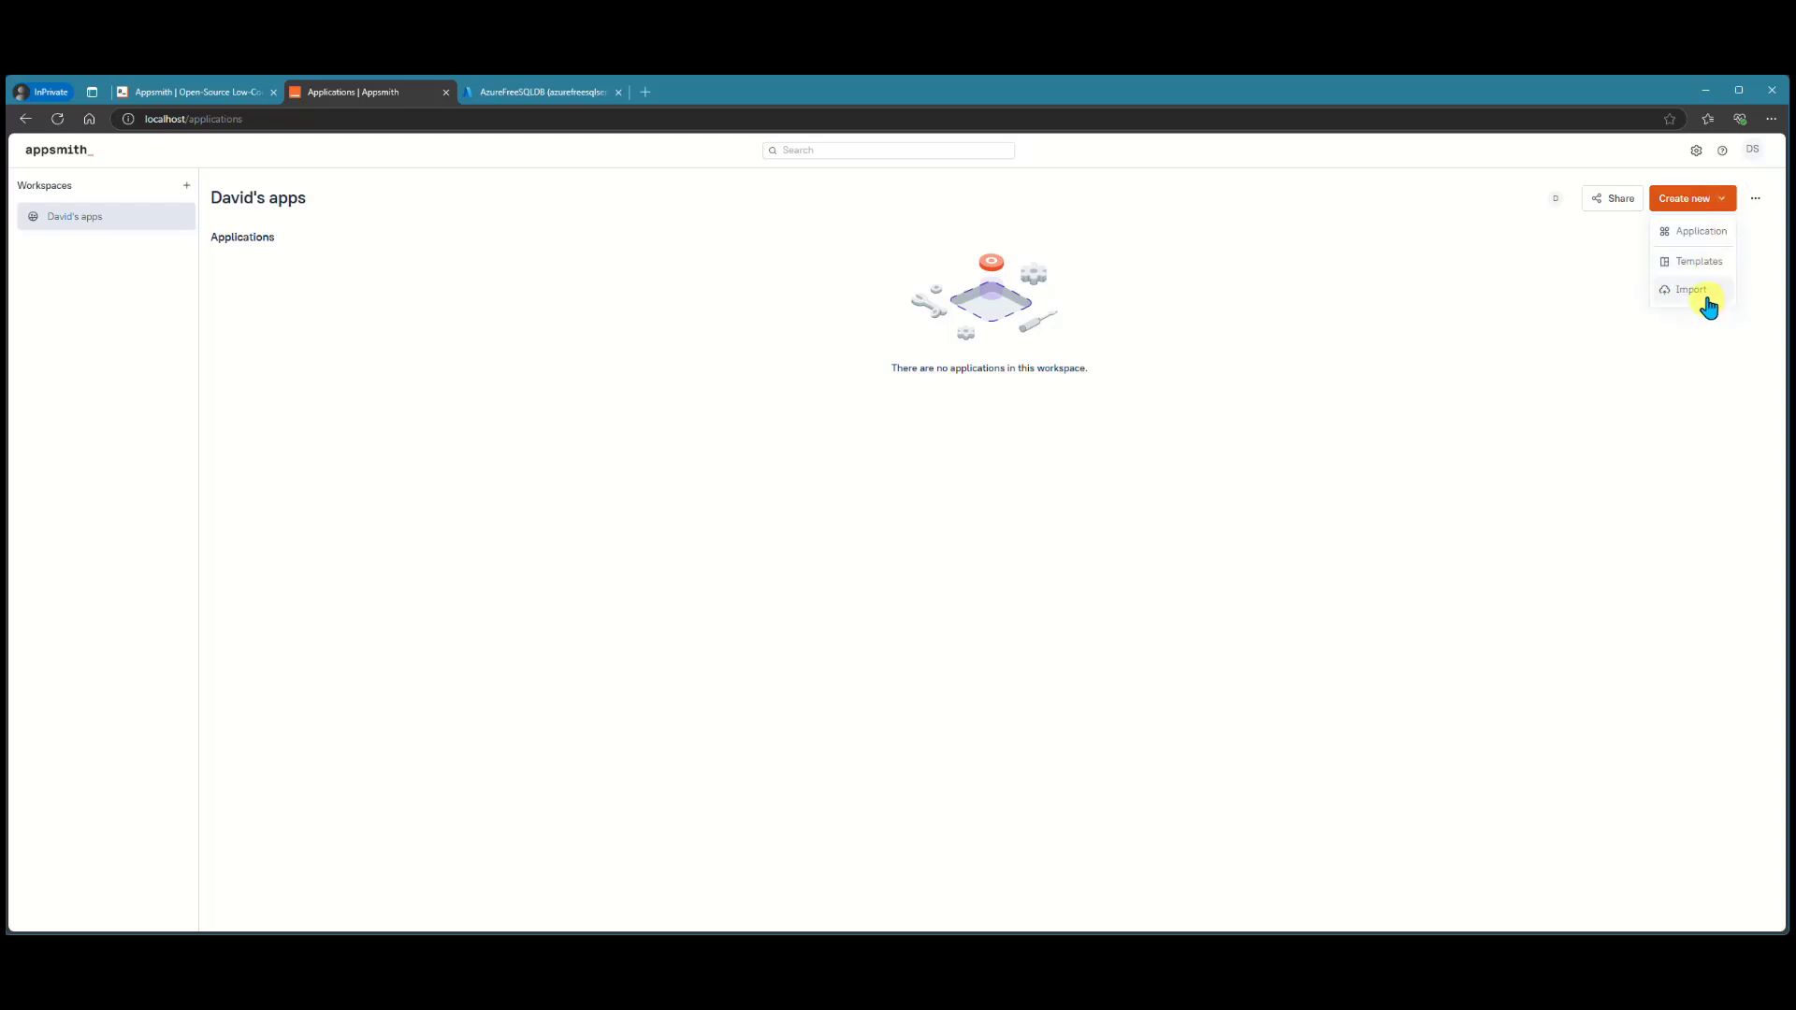
click(1699, 233)
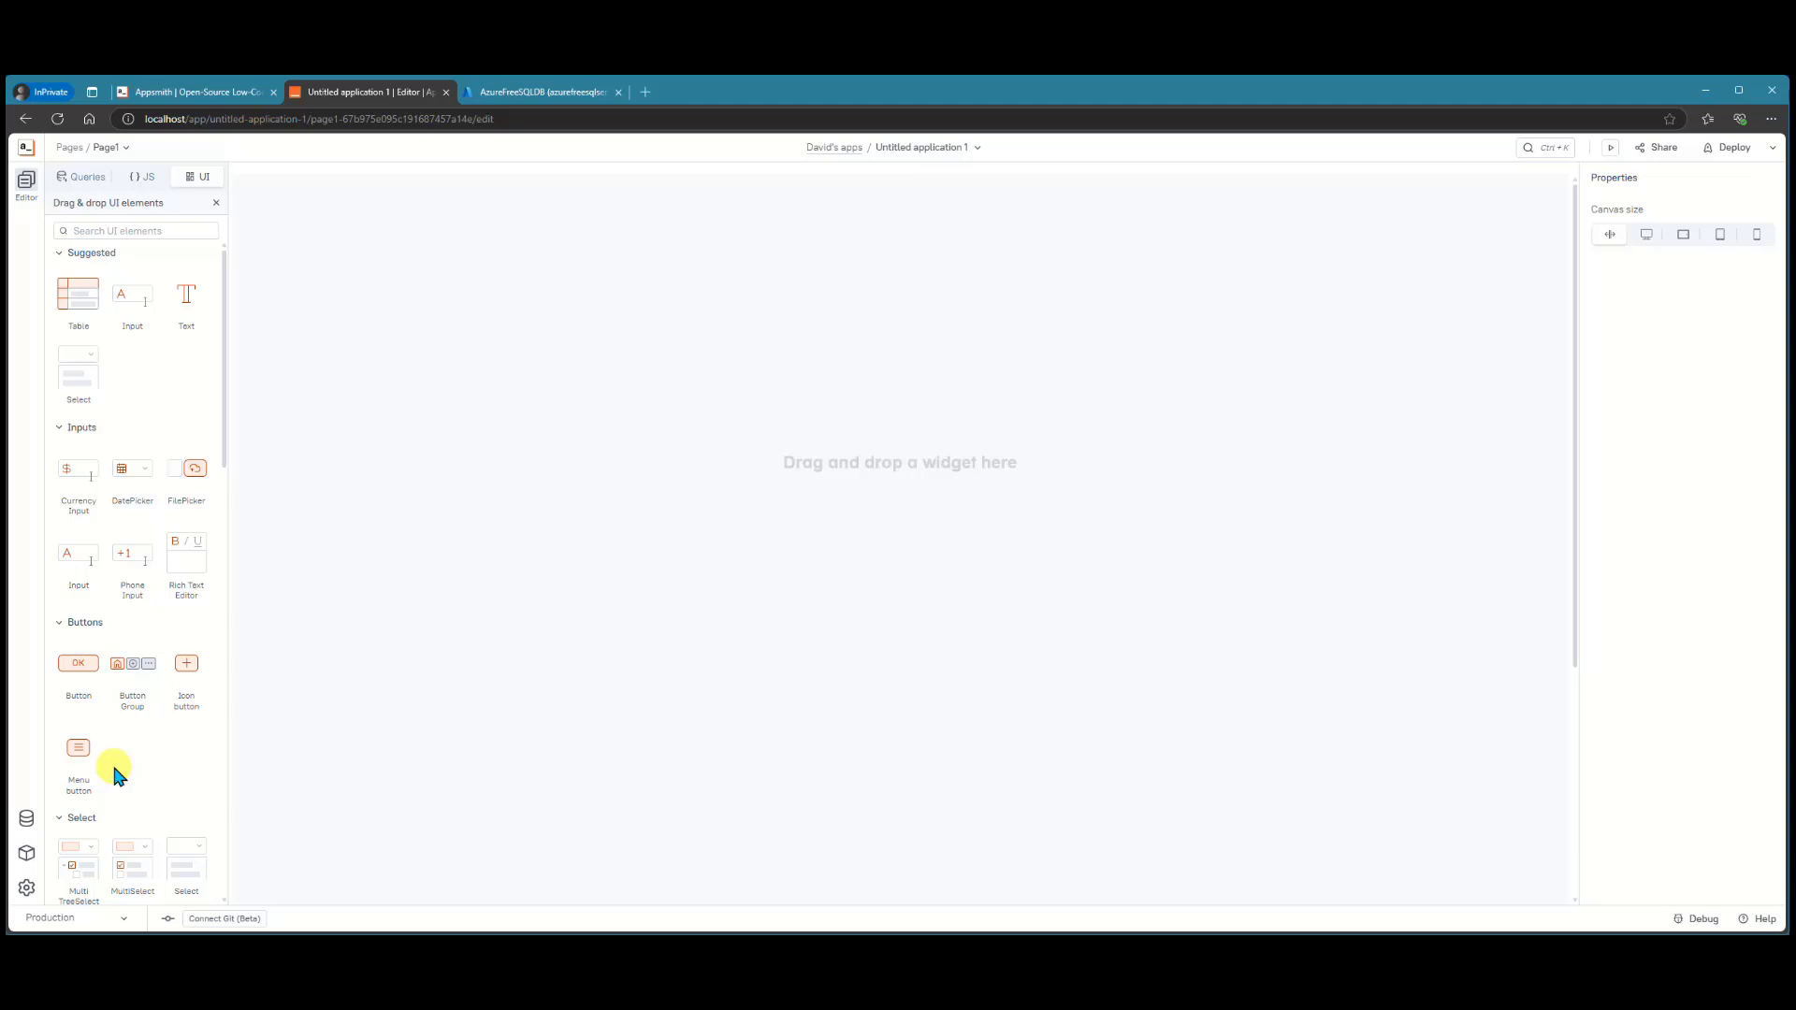
- Place a trial Input widget on the upper part of the empty canvas and delete it
scroll(114, 767, down, 5)
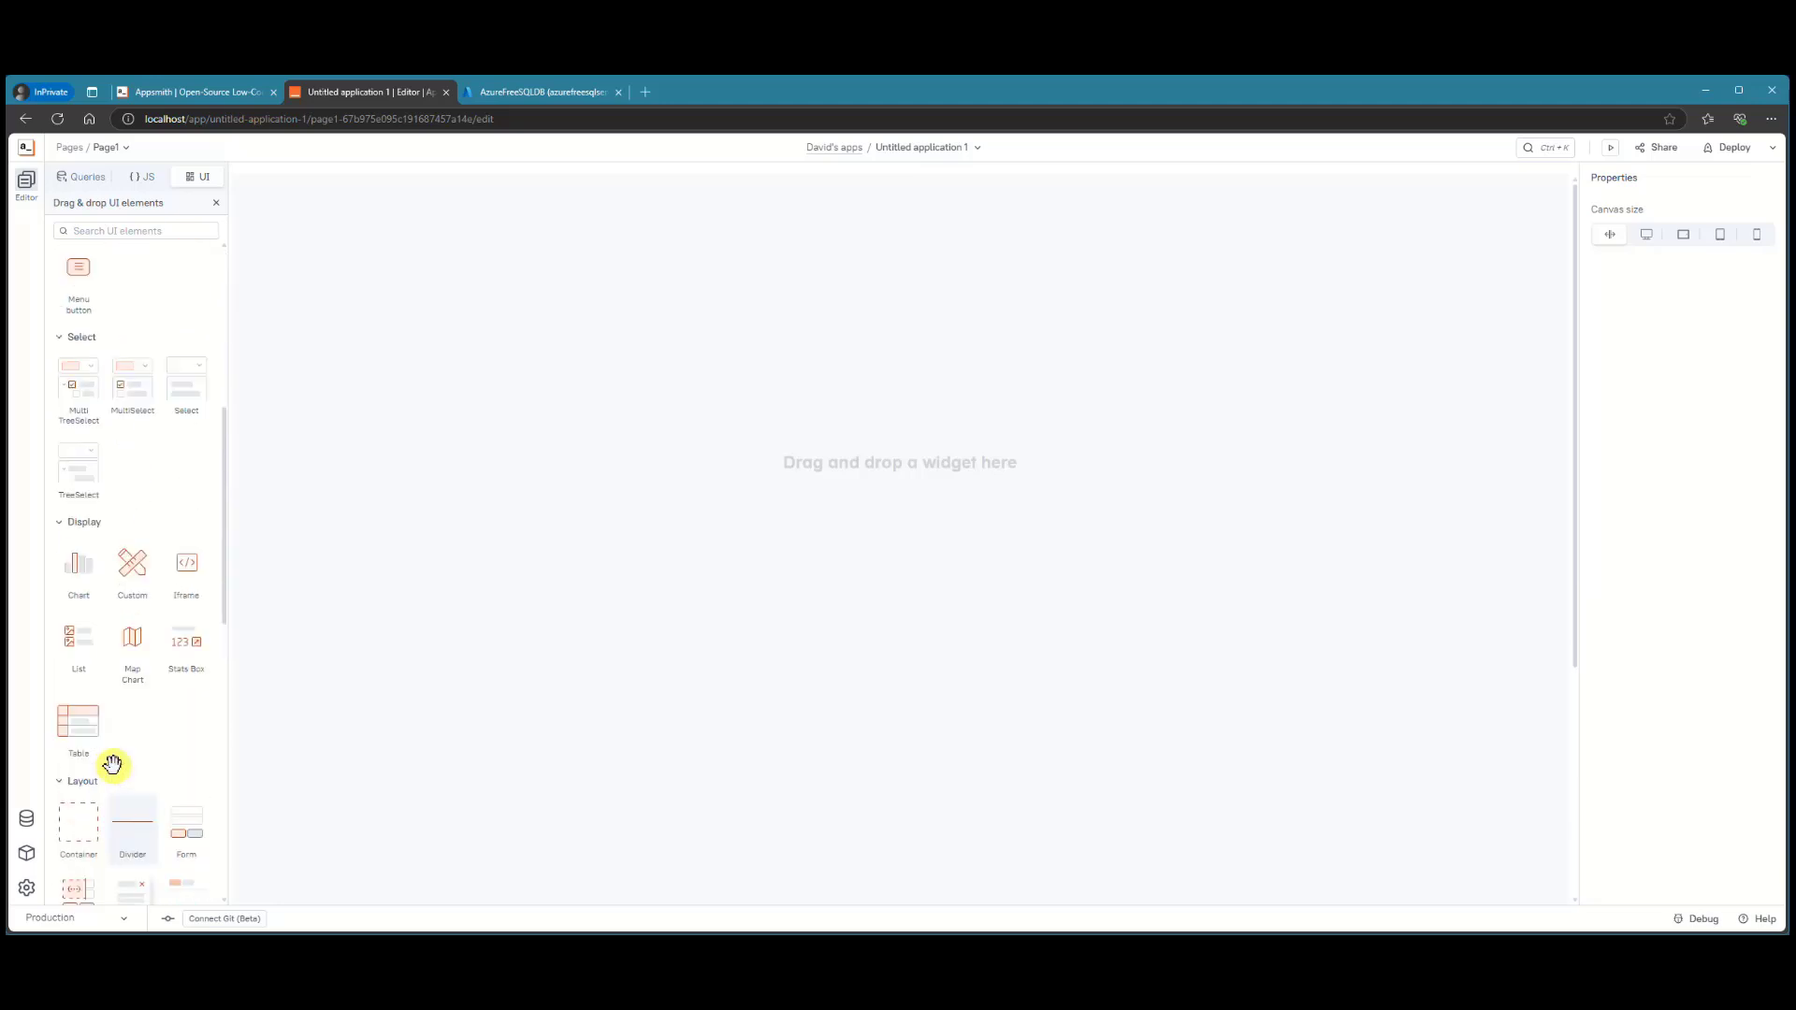
scroll(113, 764, up, 5)
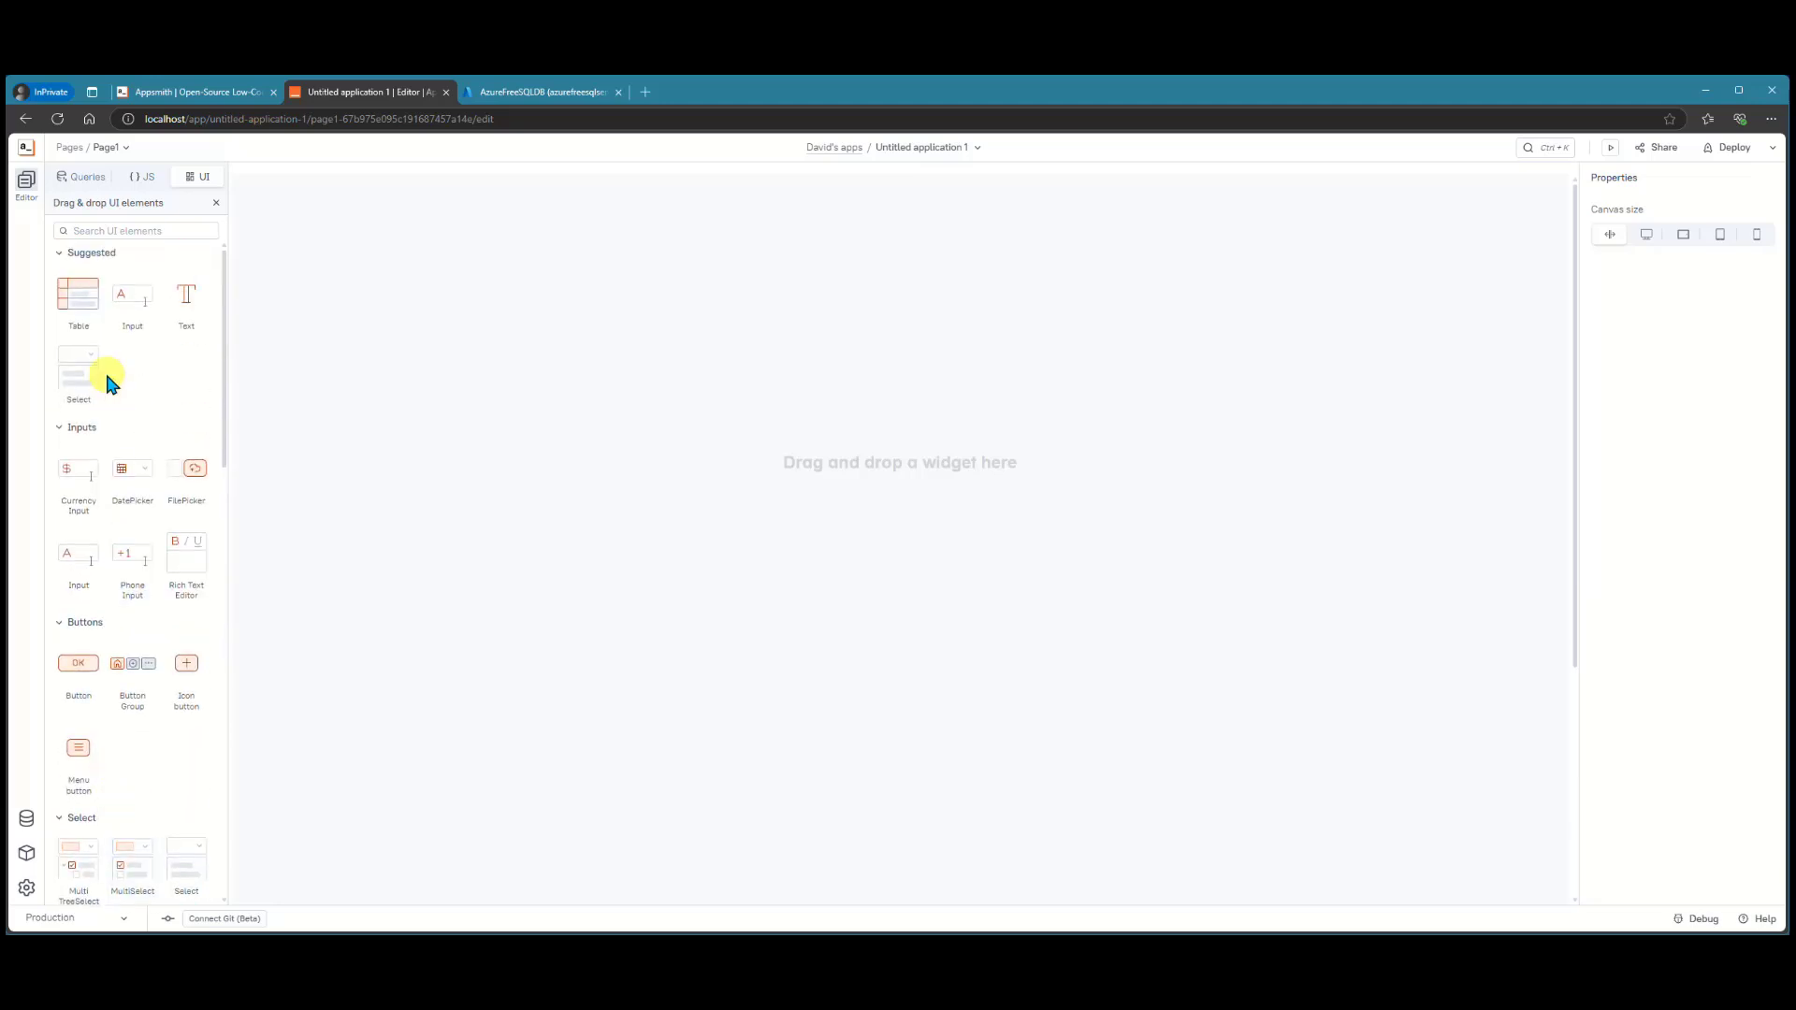
drag(135, 301, 714, 369)
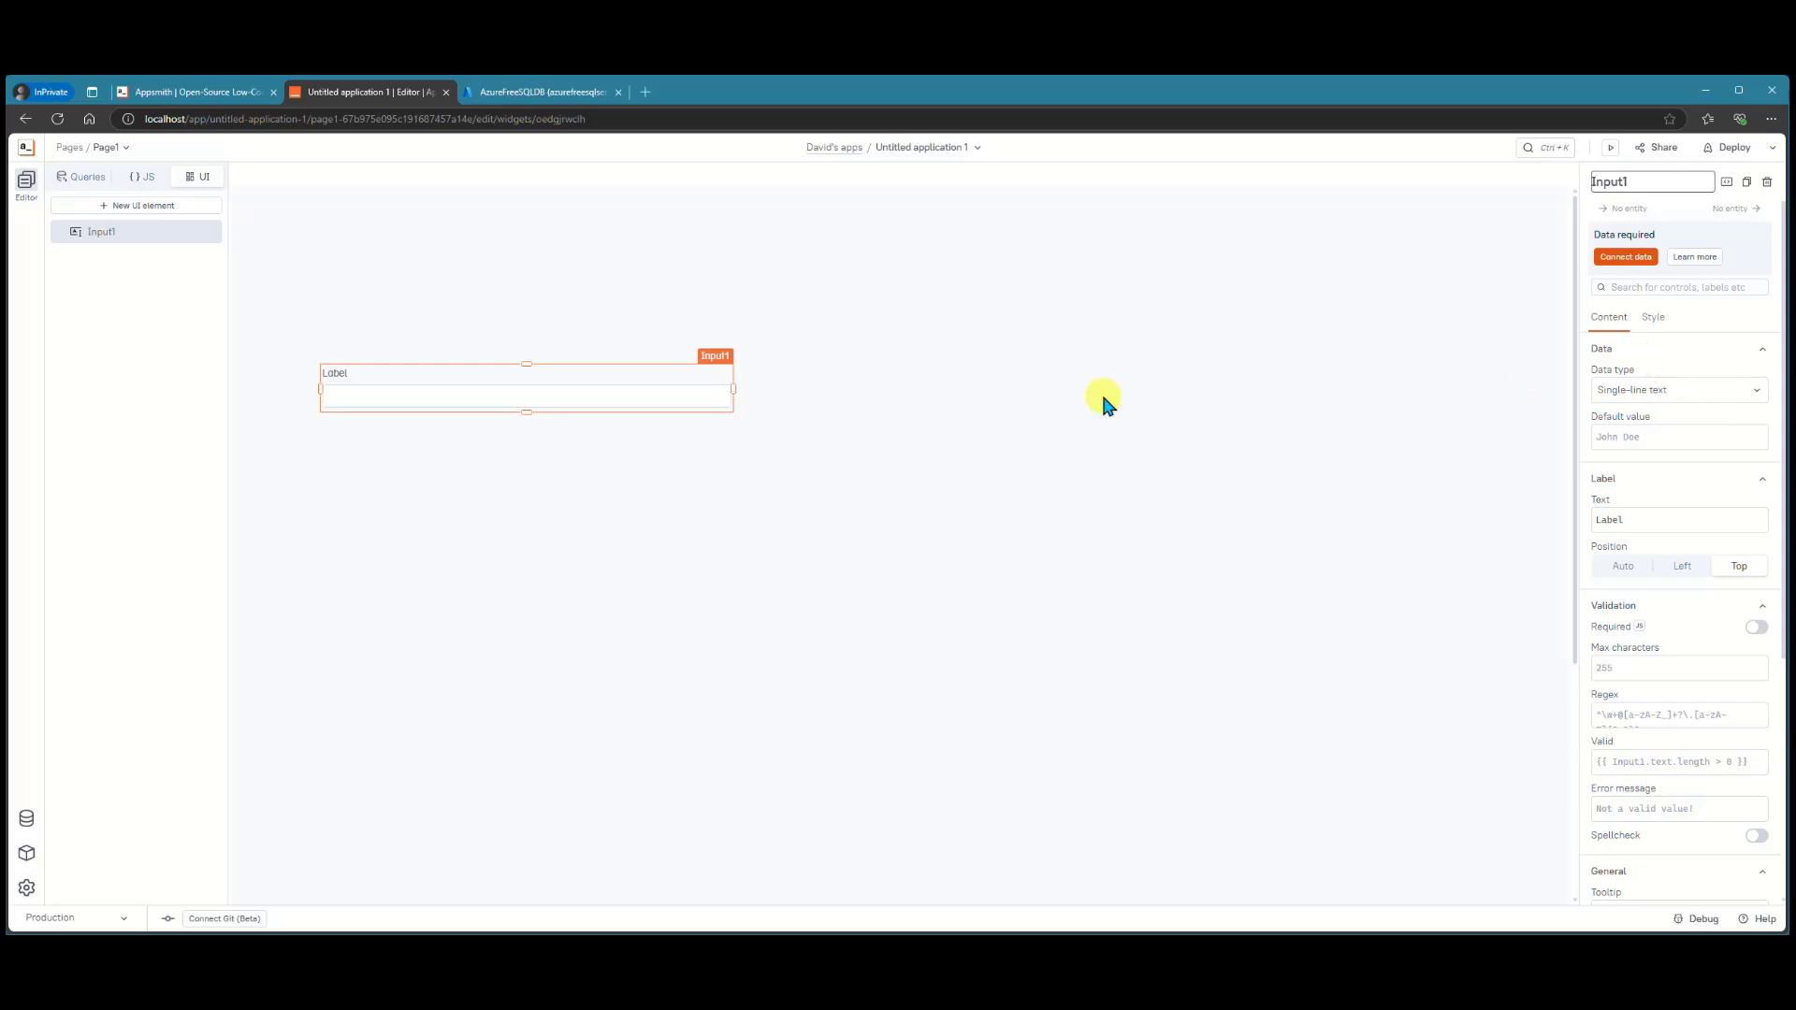
right_click(679, 375)
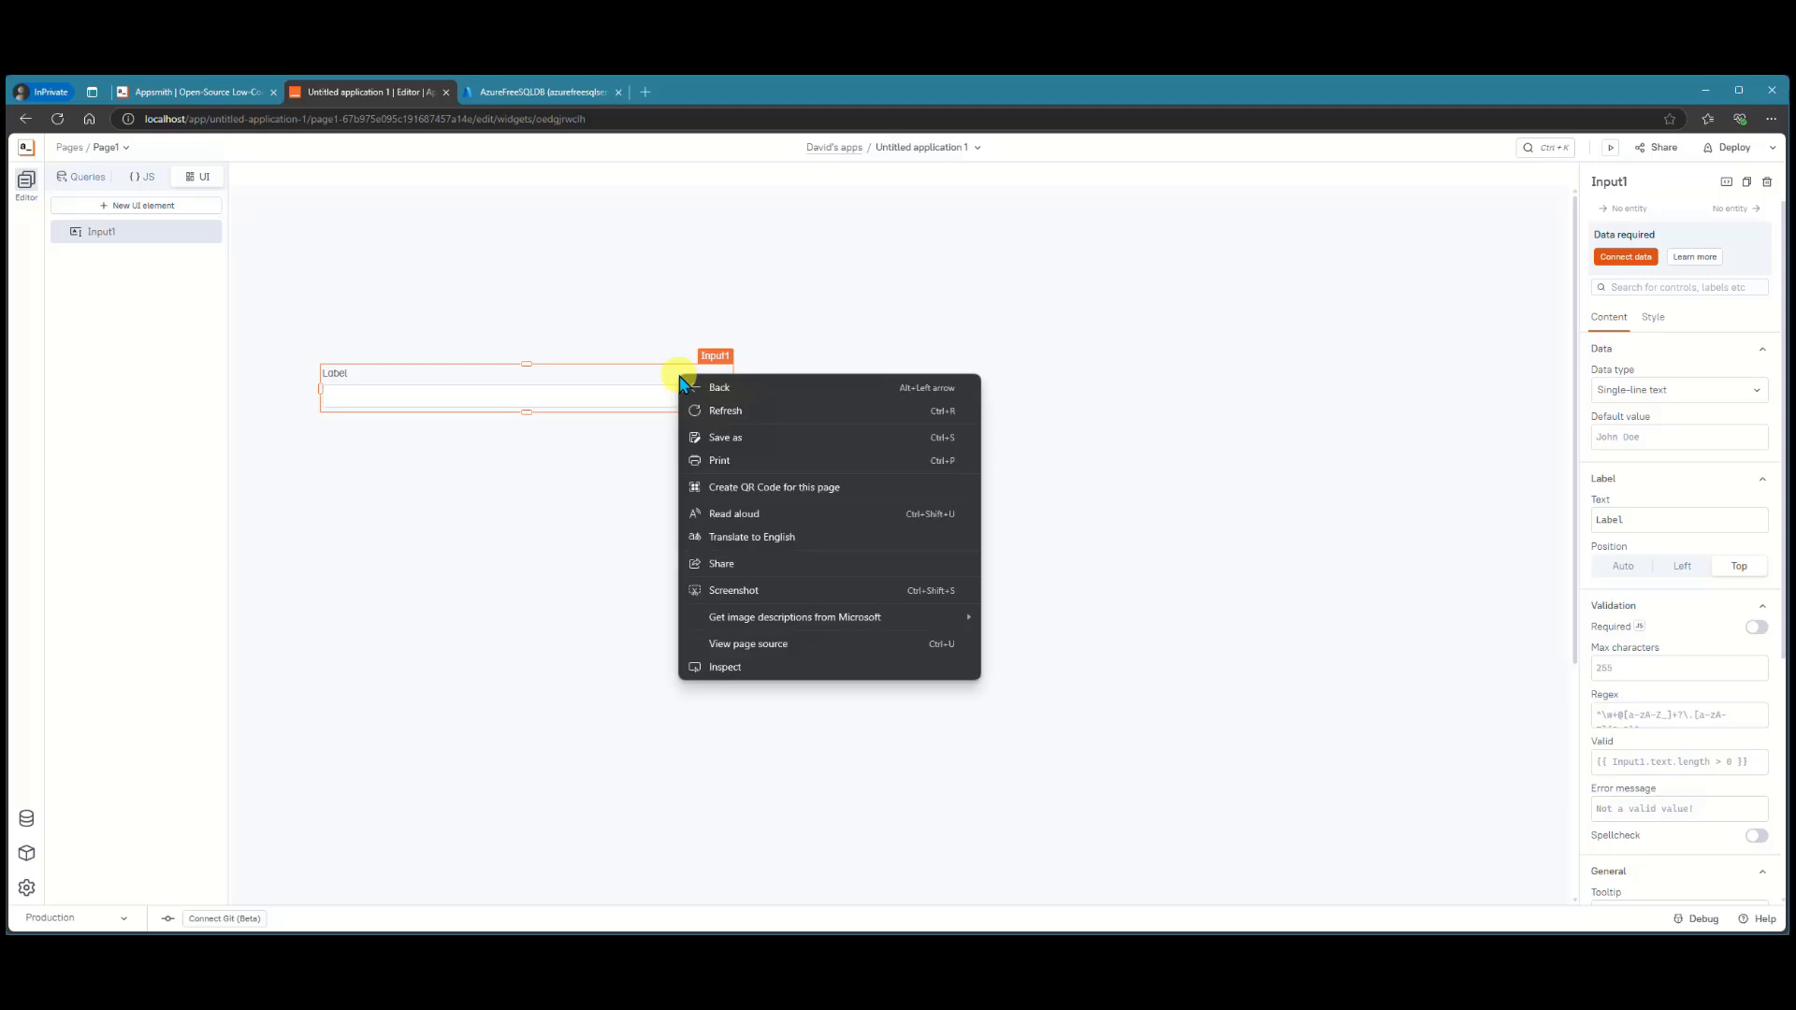
click(628, 318)
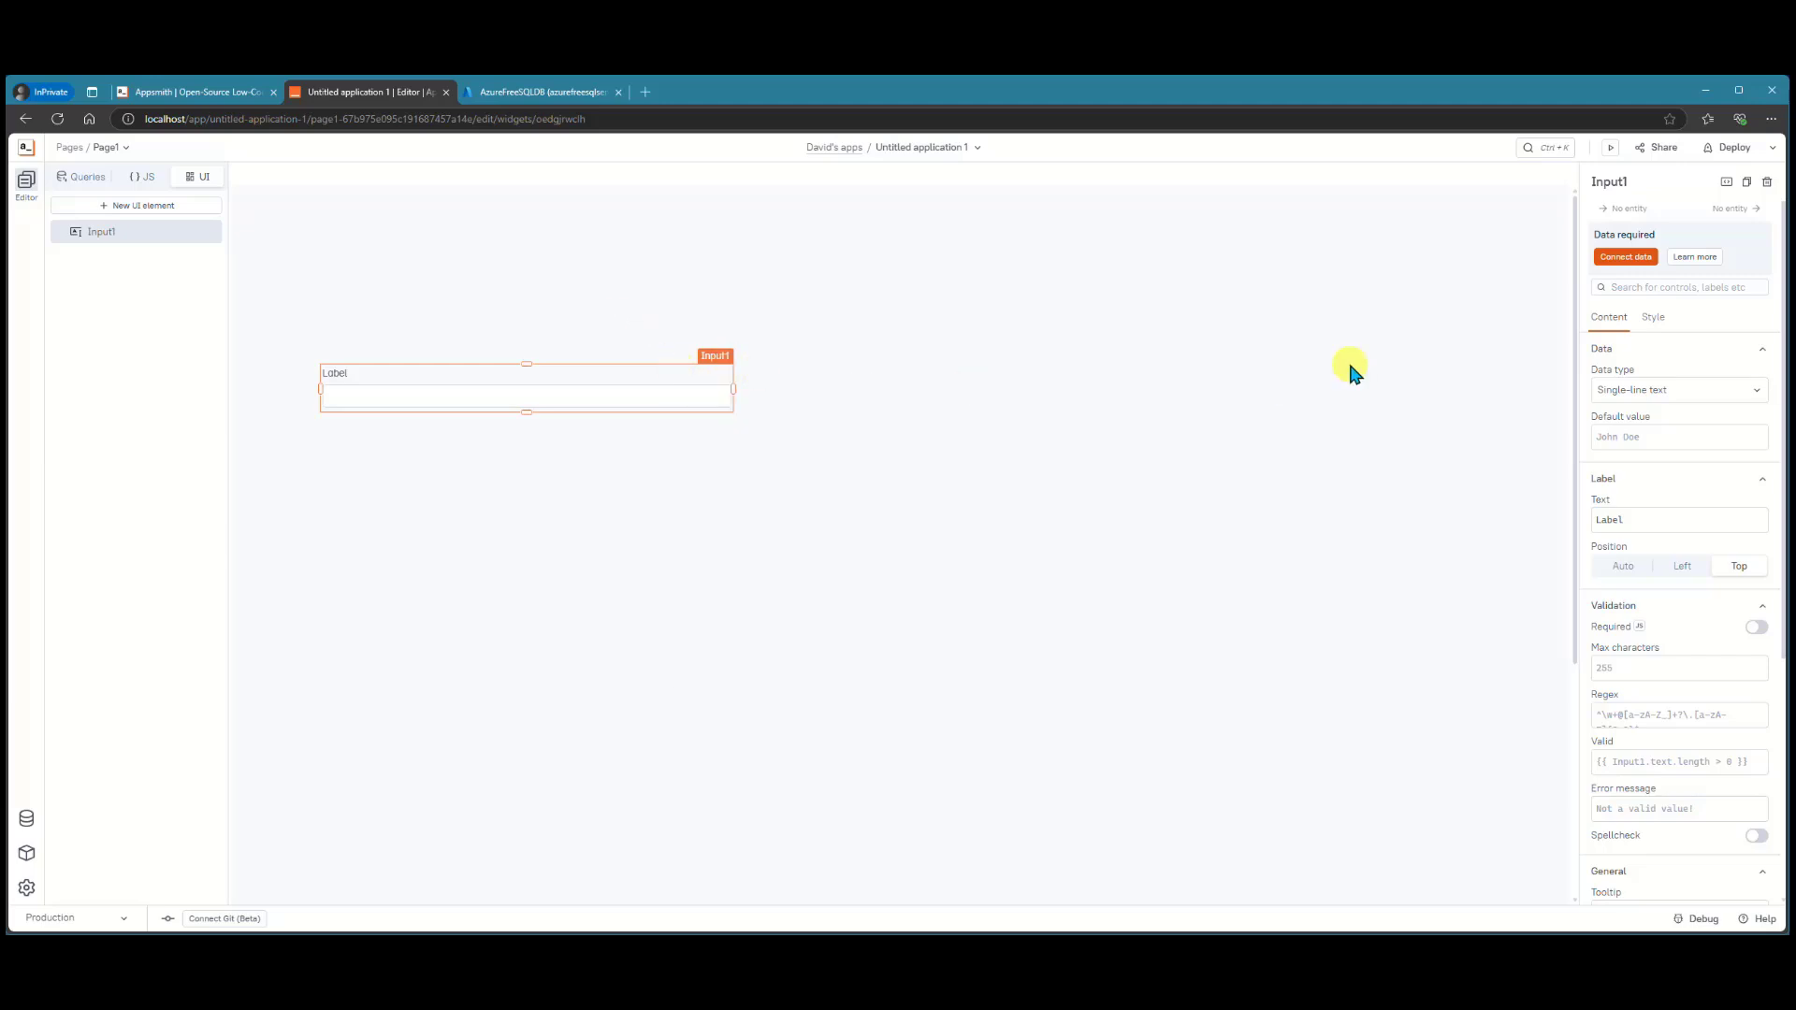
click(1769, 184)
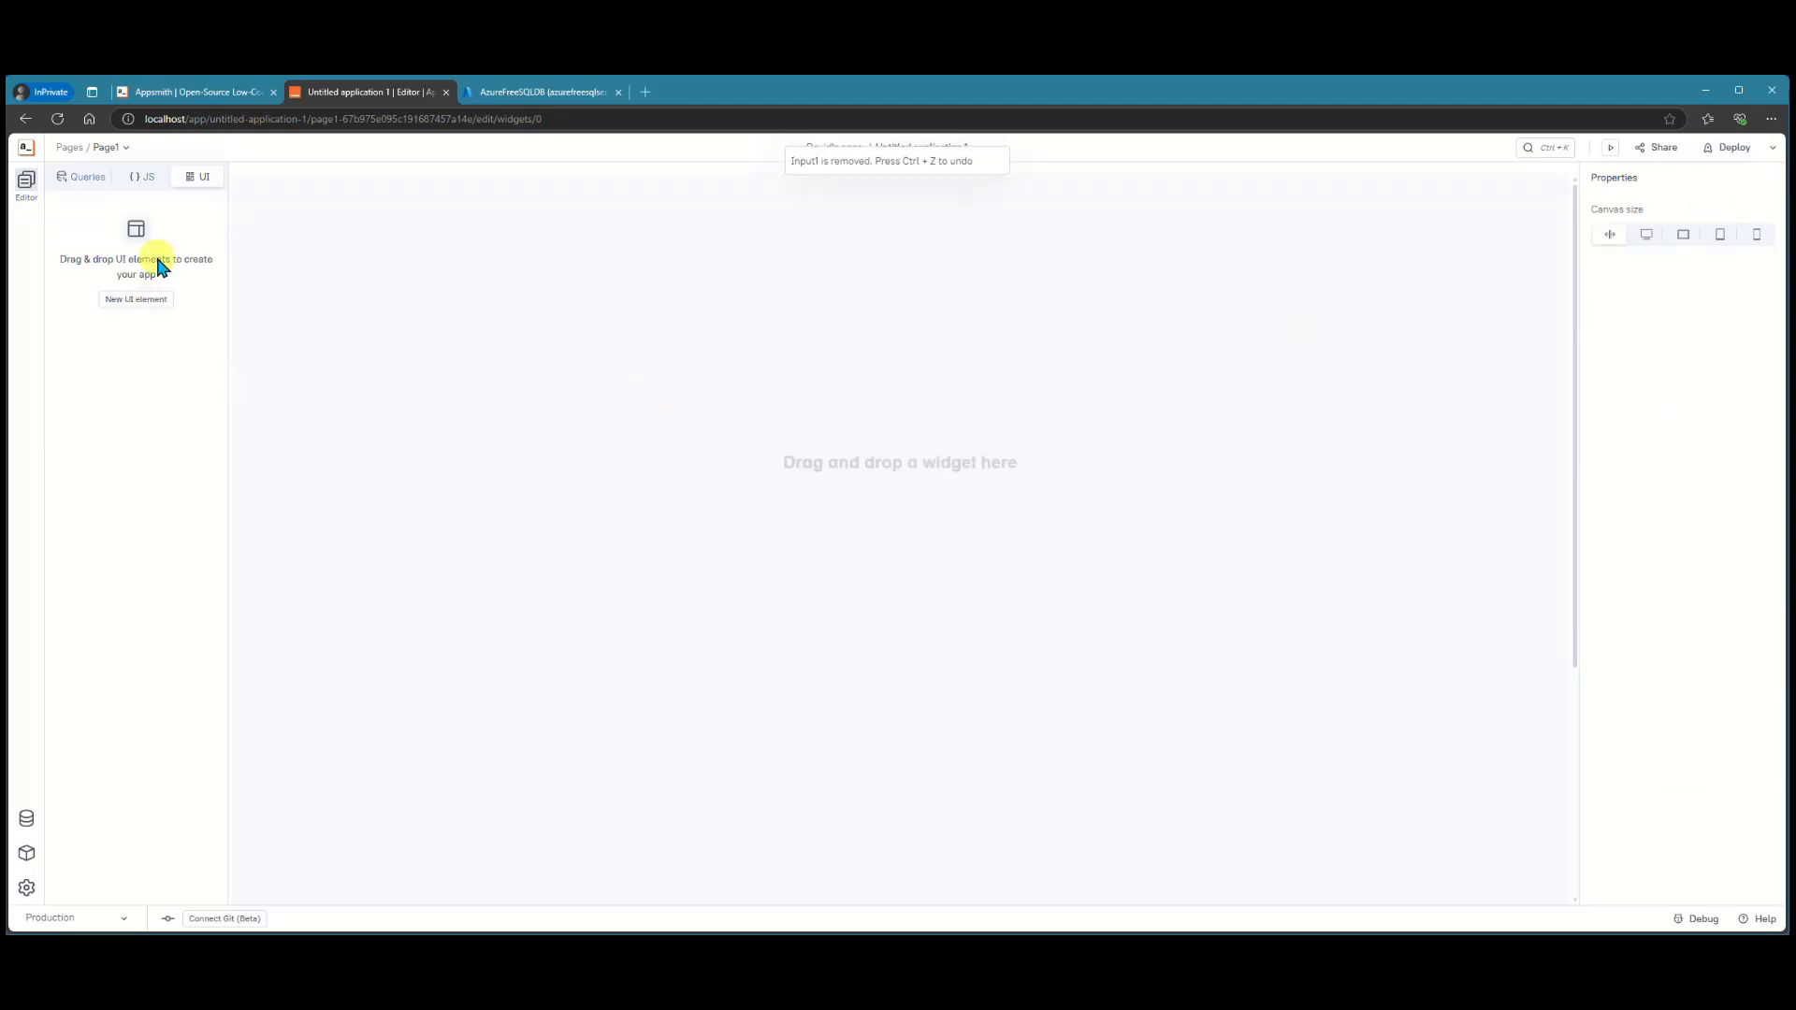
- Open the workspace's datasources to view the AzureFreeSQLDB connection
click(197, 180)
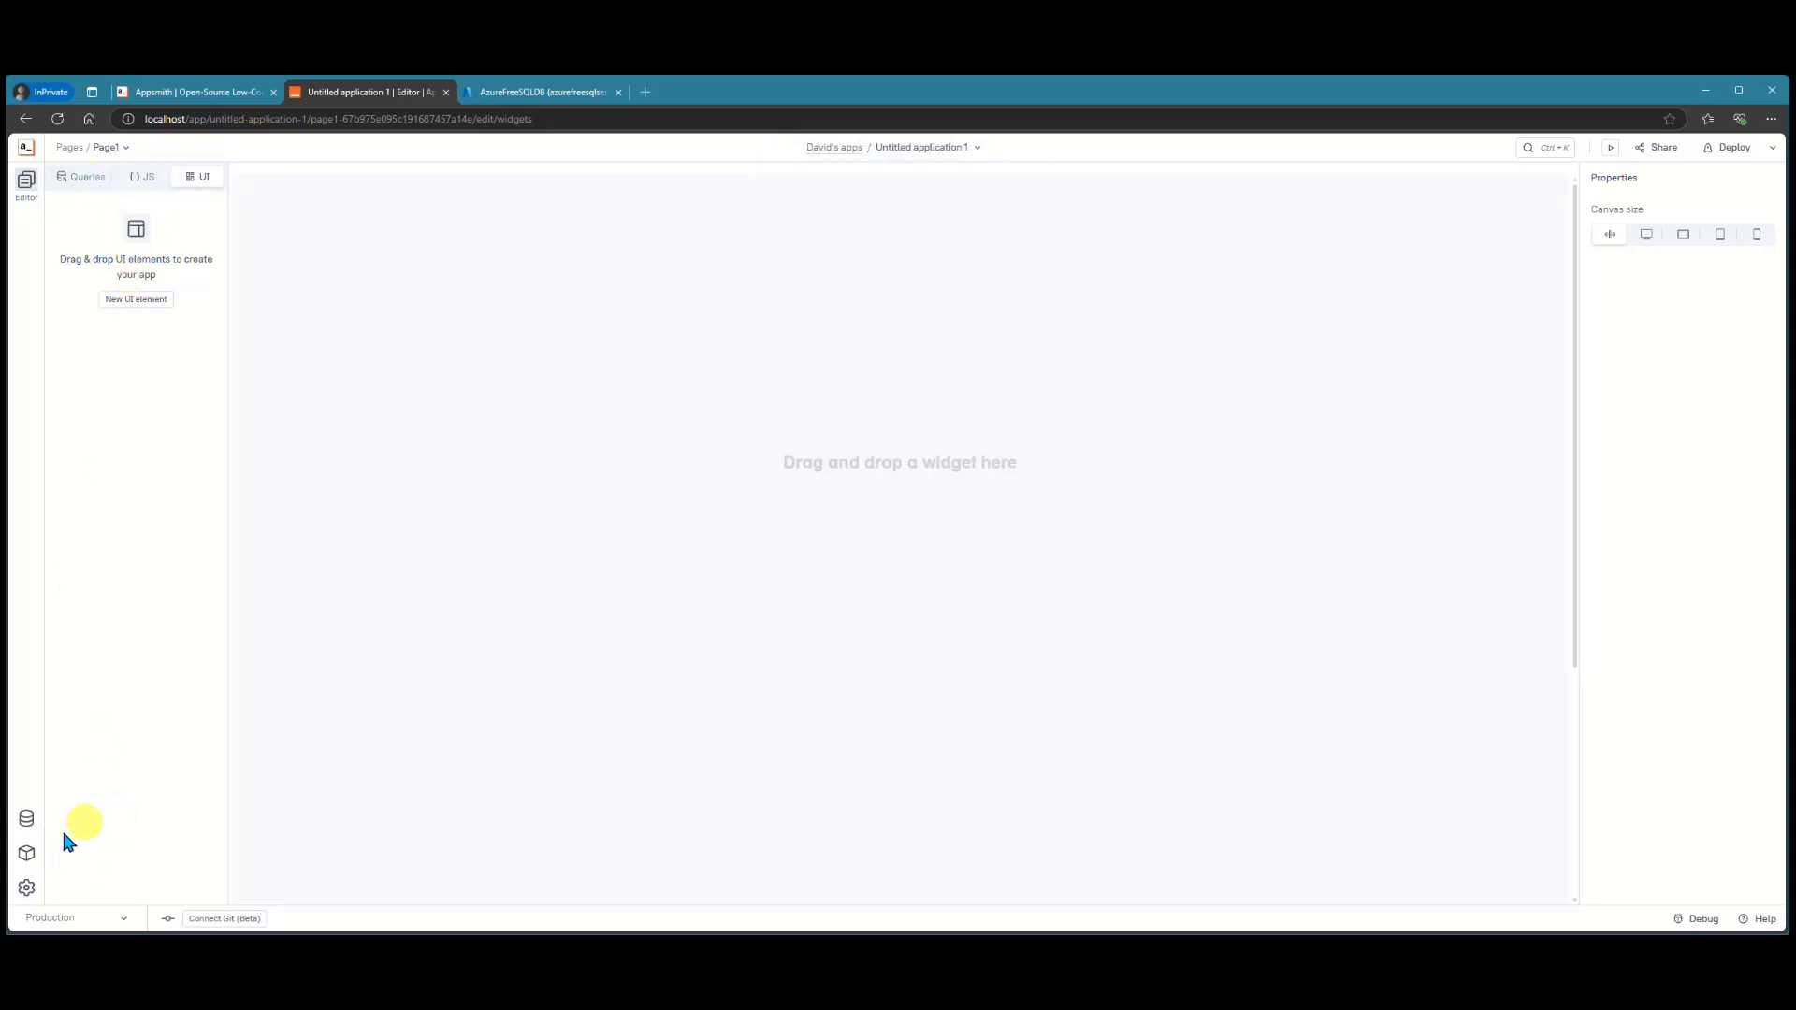
click(26, 821)
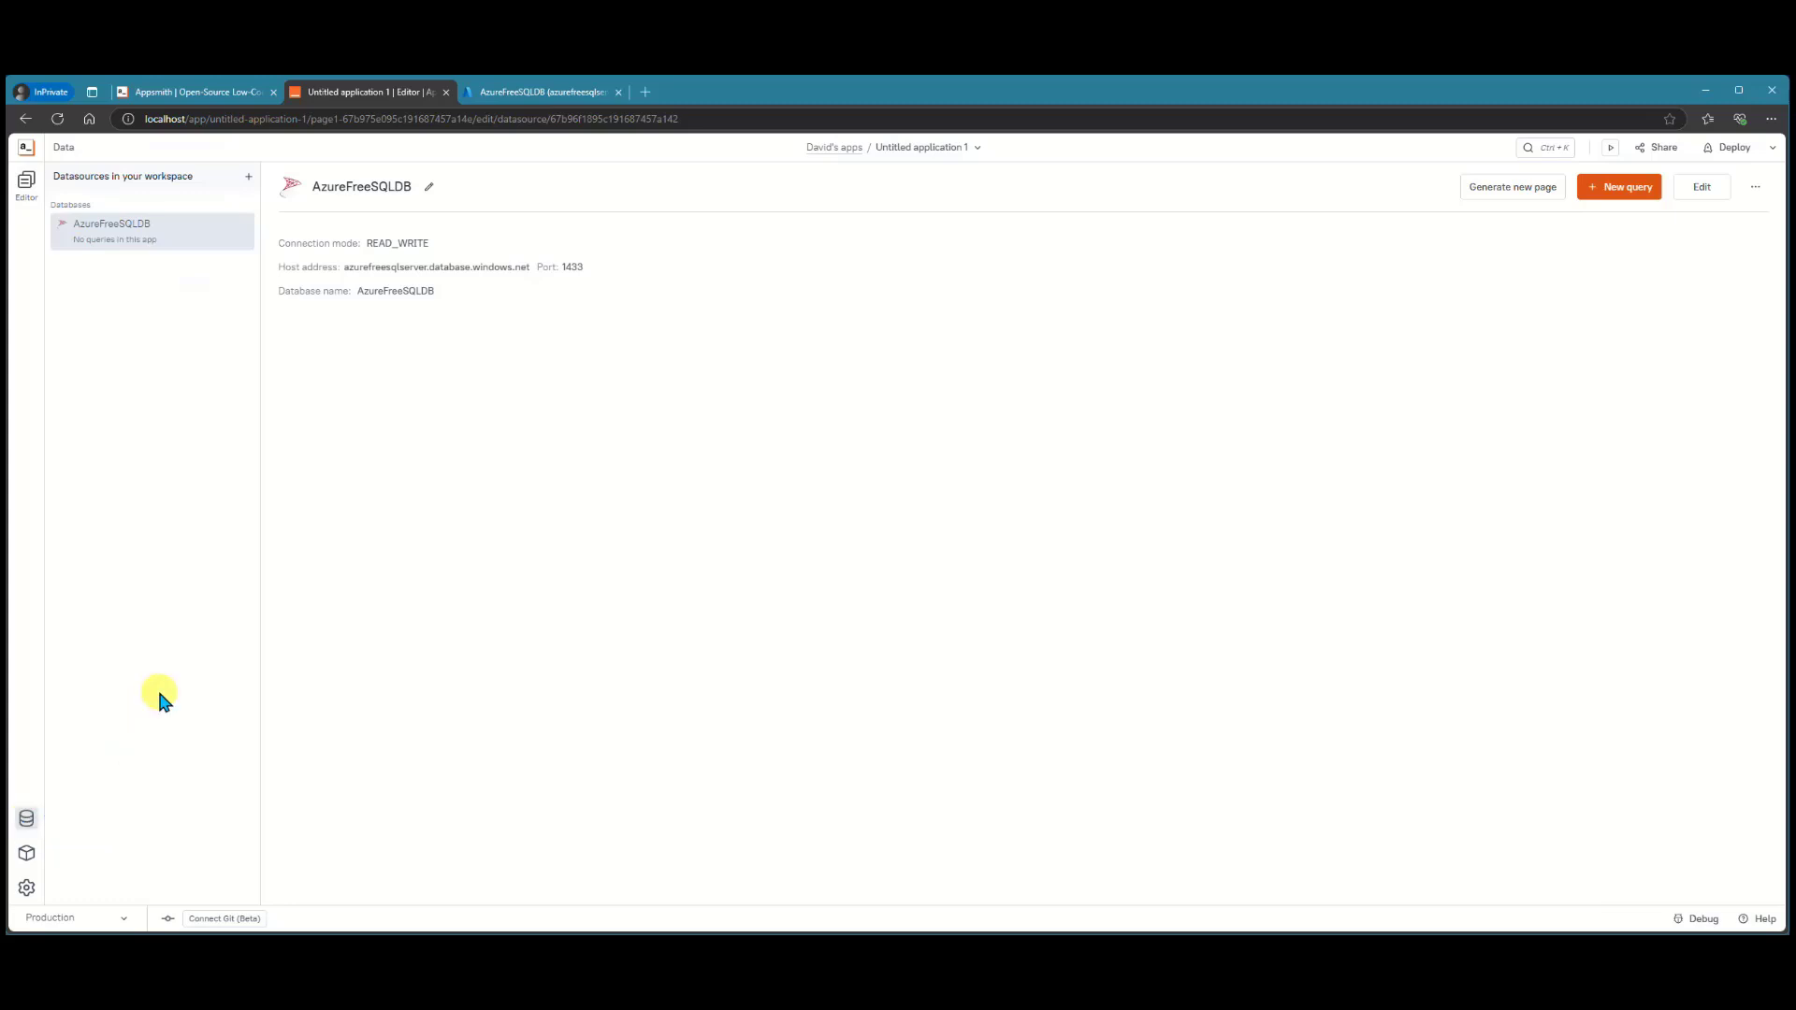
- Browse the datasource types available for a new connection, and return to the AzureFreeSQLDB datasource
click(139, 245)
click(249, 178)
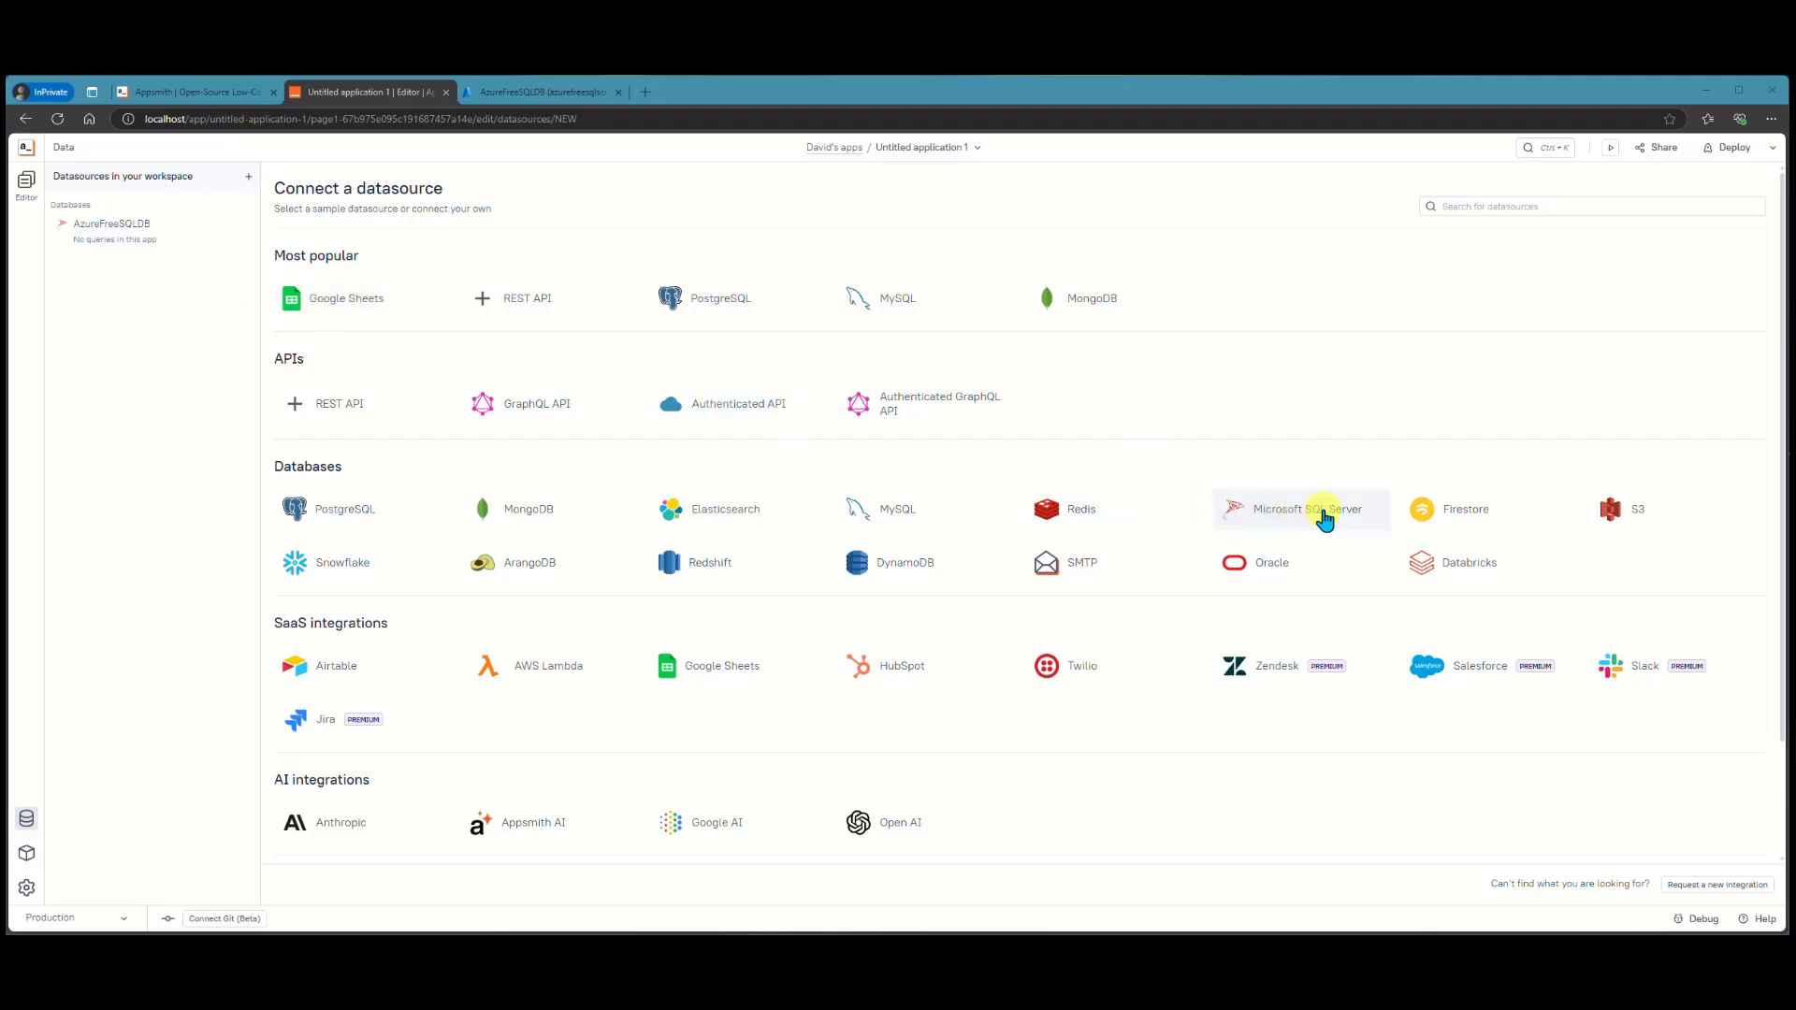
click(134, 232)
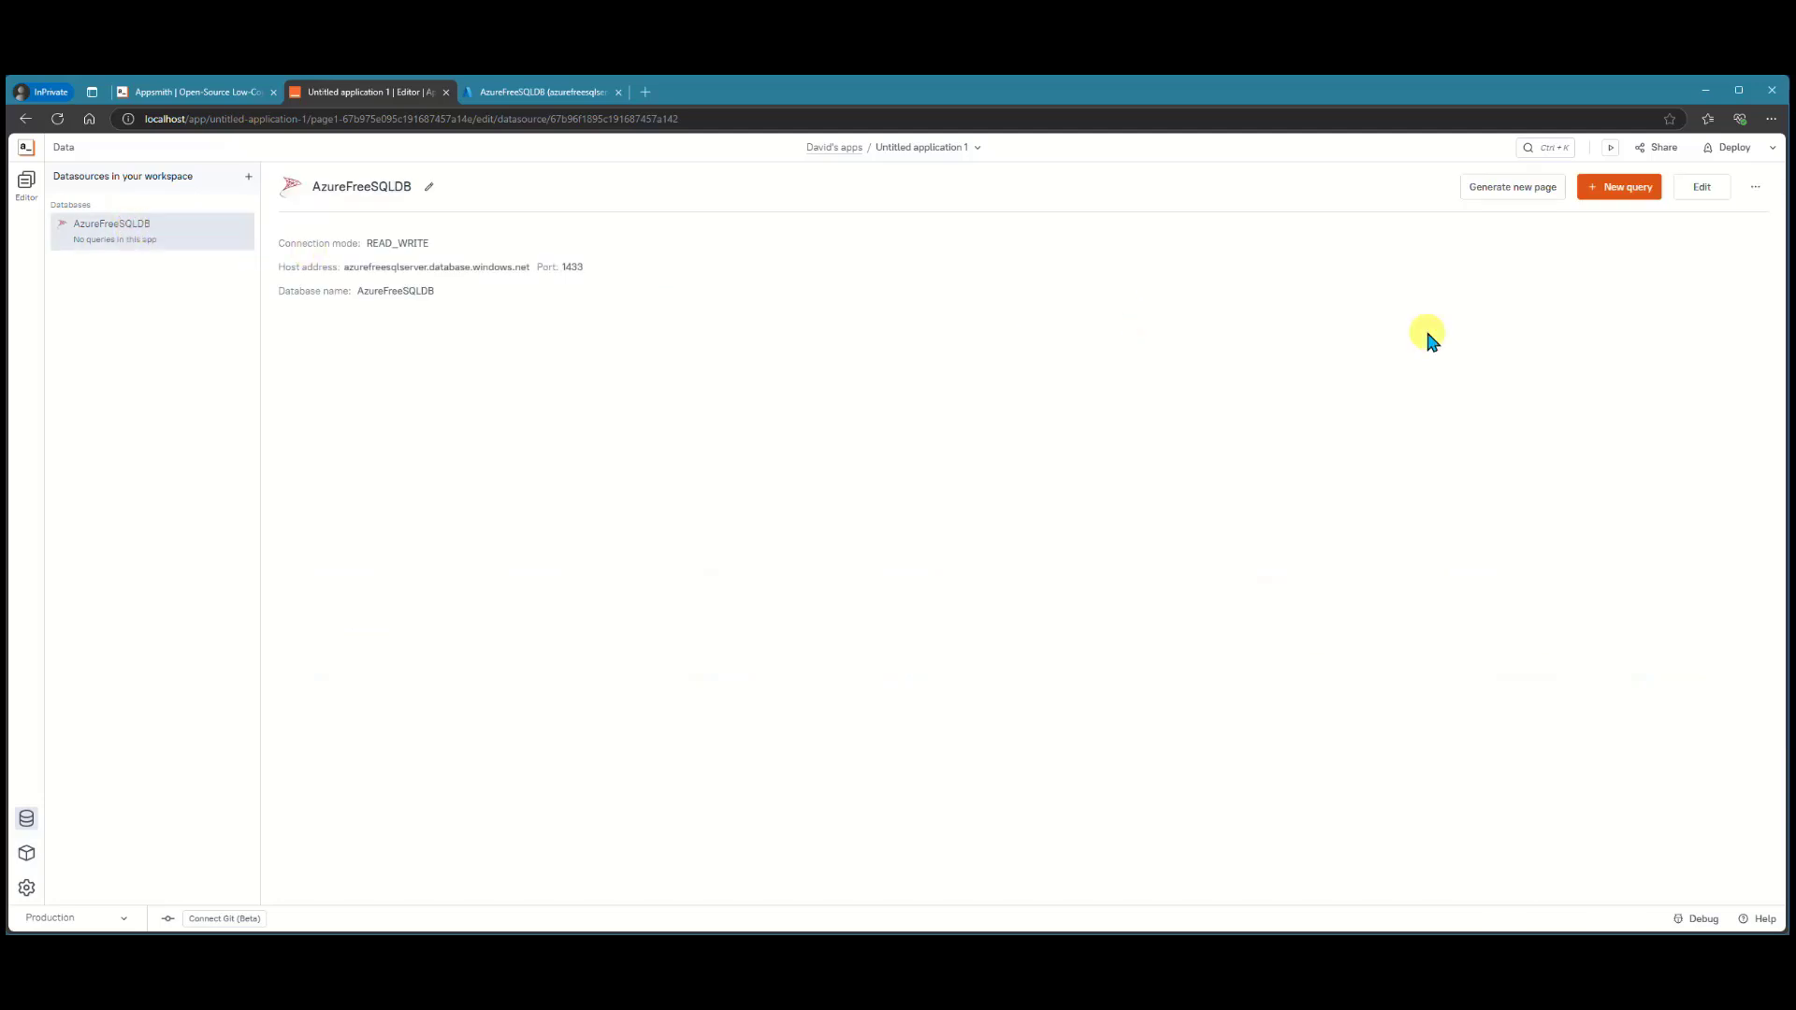
- Open the AzureFreeSQLDB connection settings for editing and compare them with the database's overview in the Azure portal
click(1695, 190)
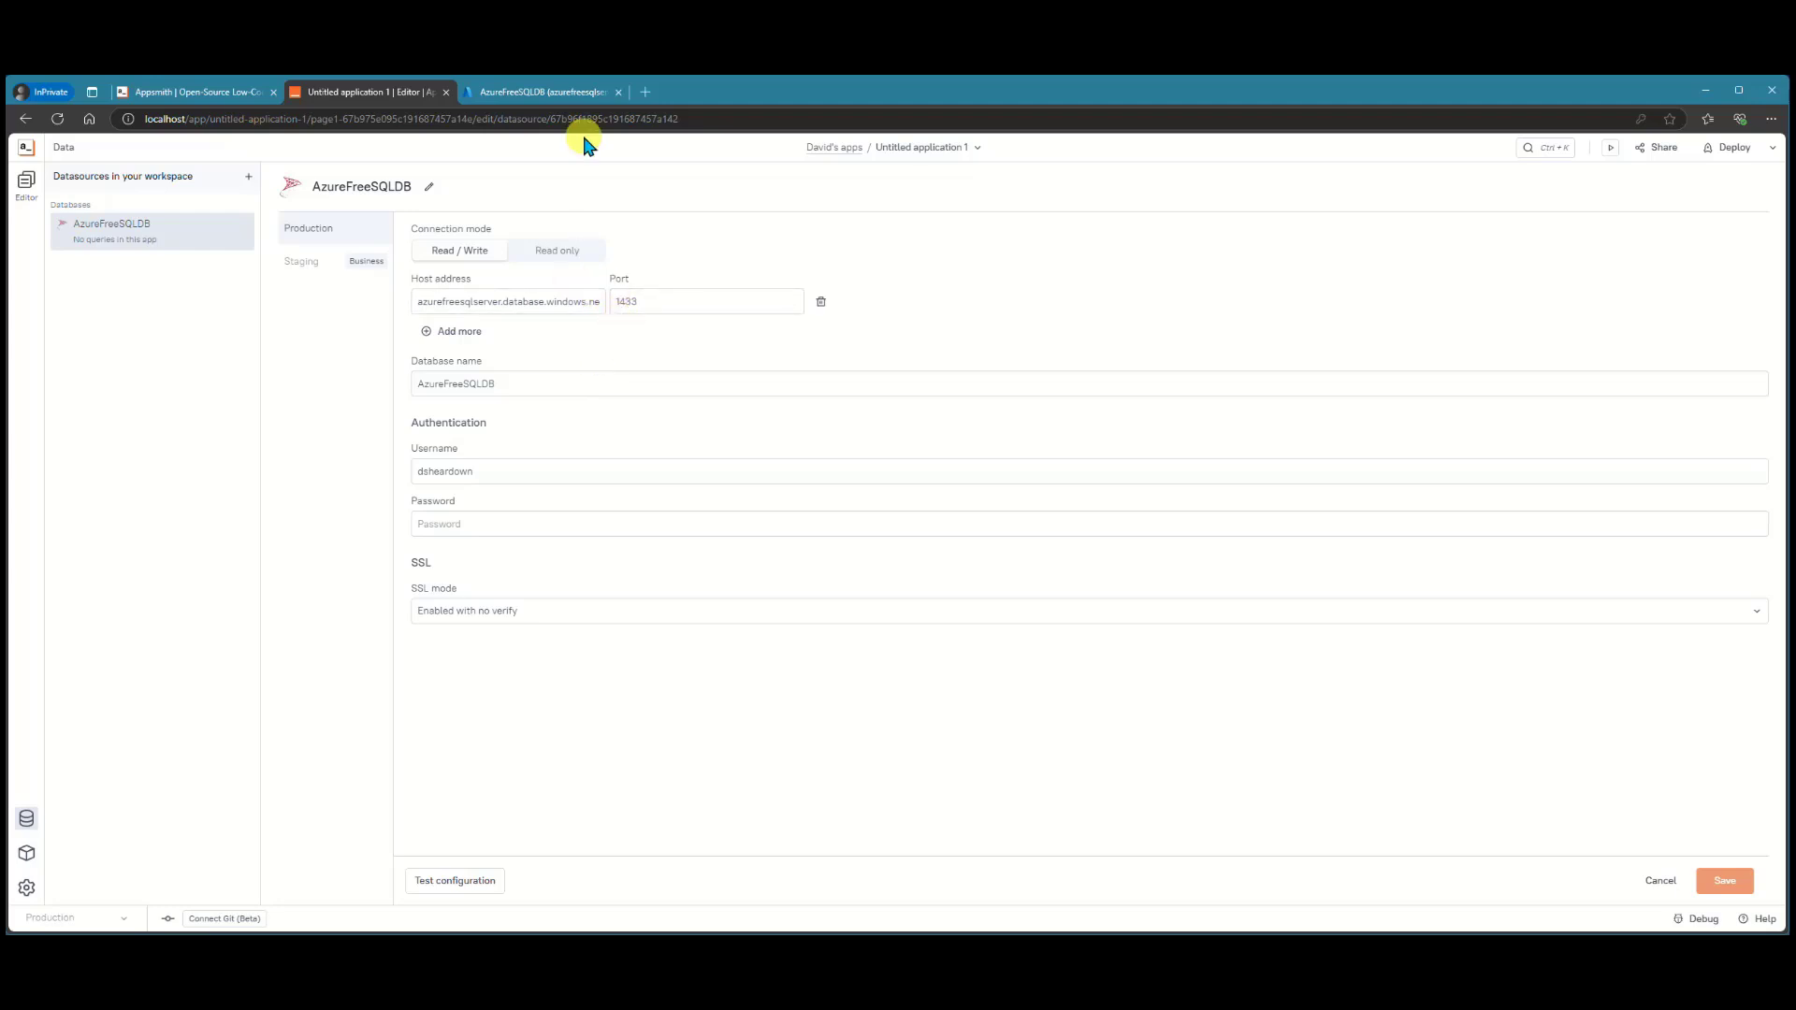
click(553, 92)
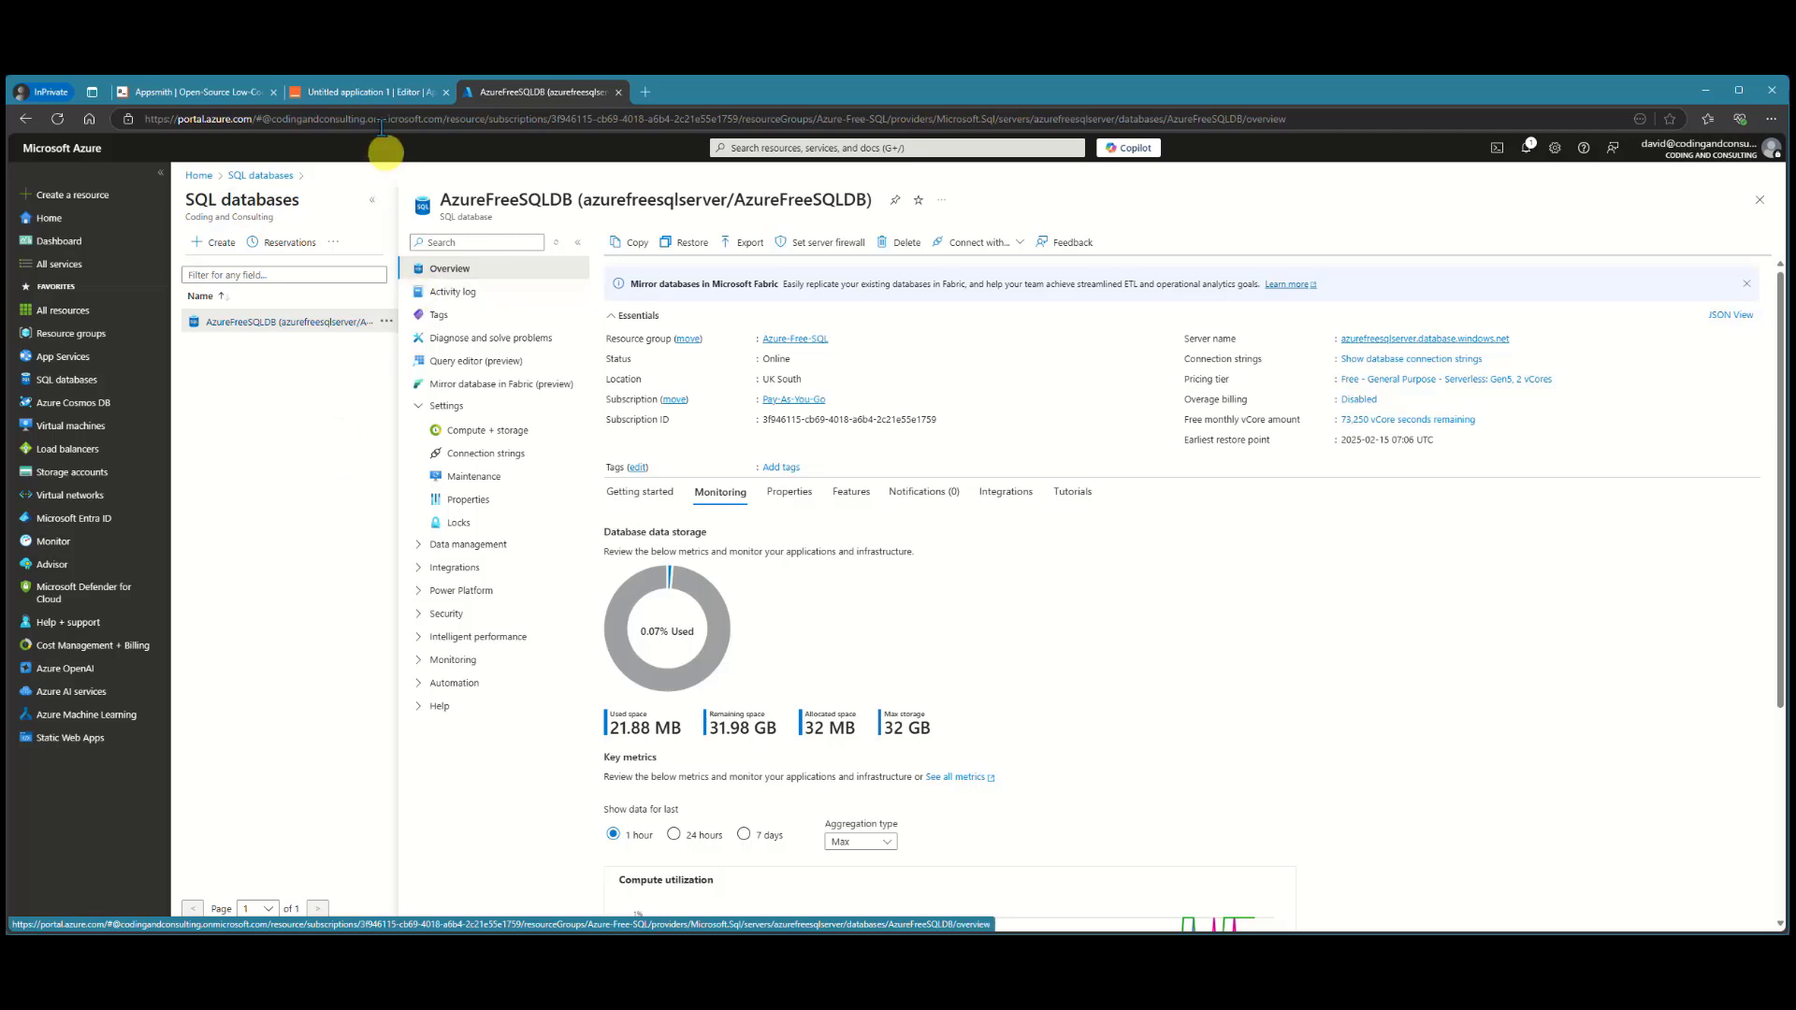
click(369, 98)
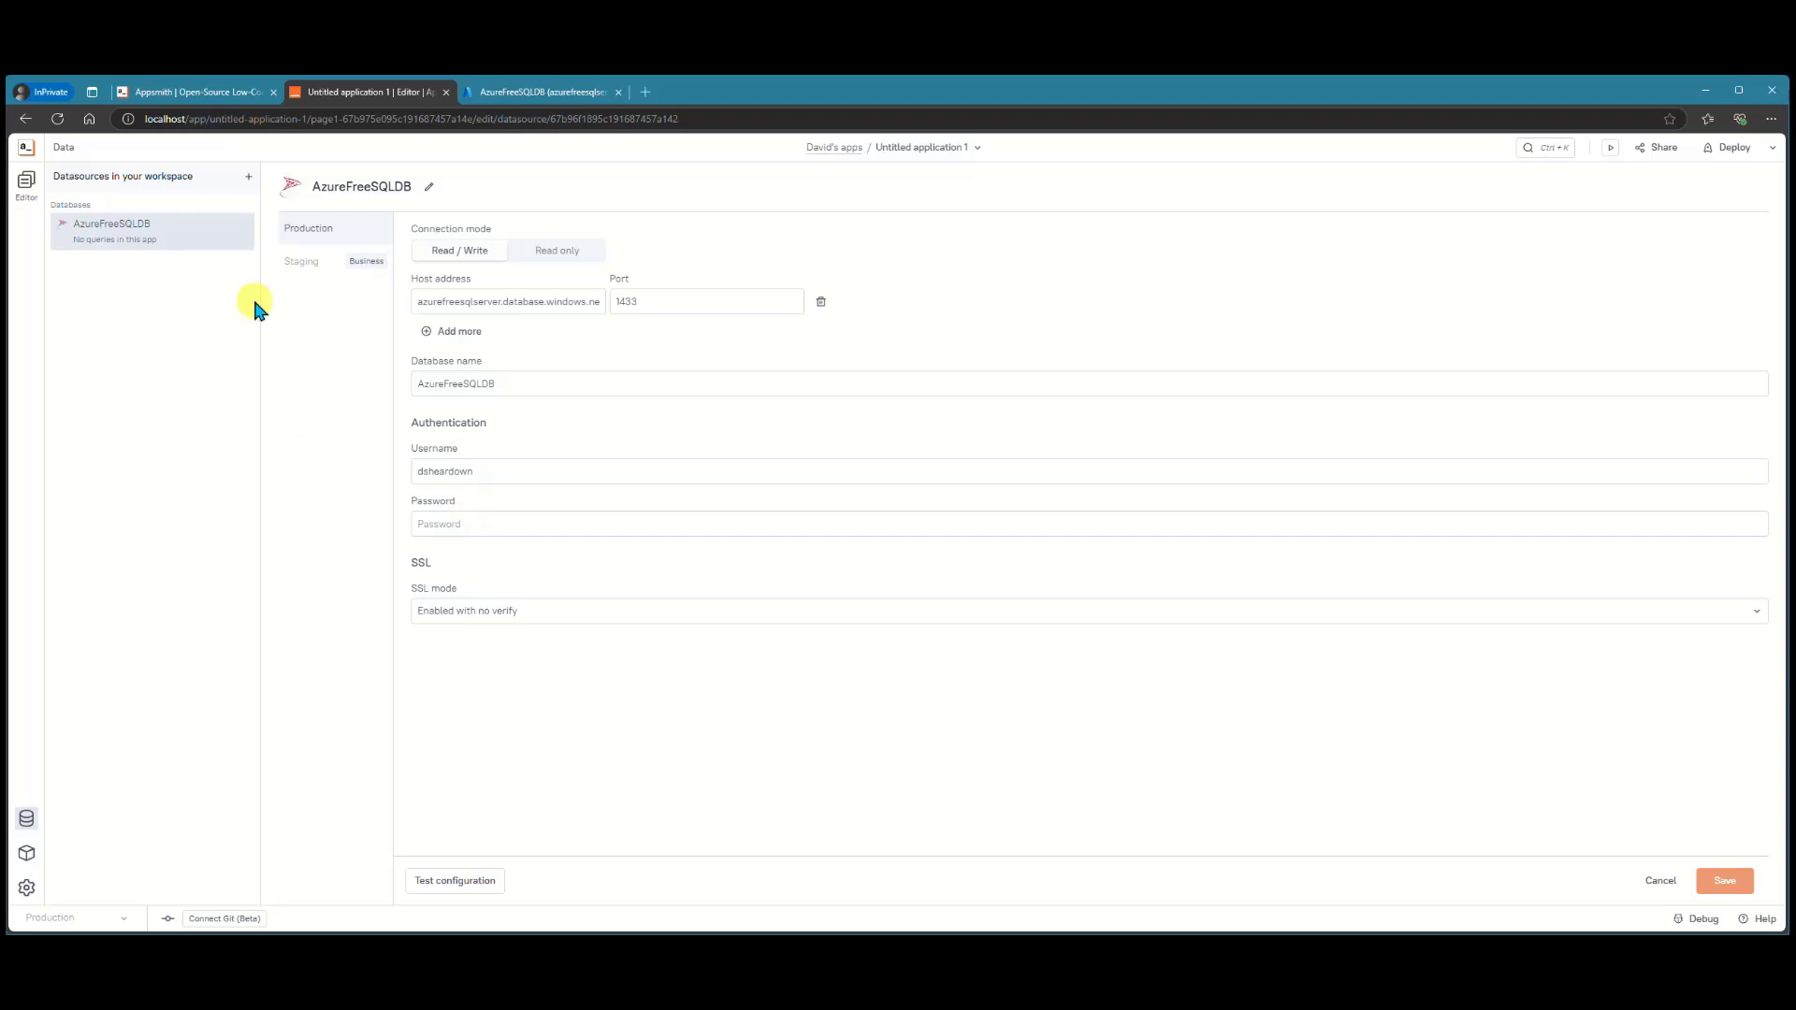
click(161, 238)
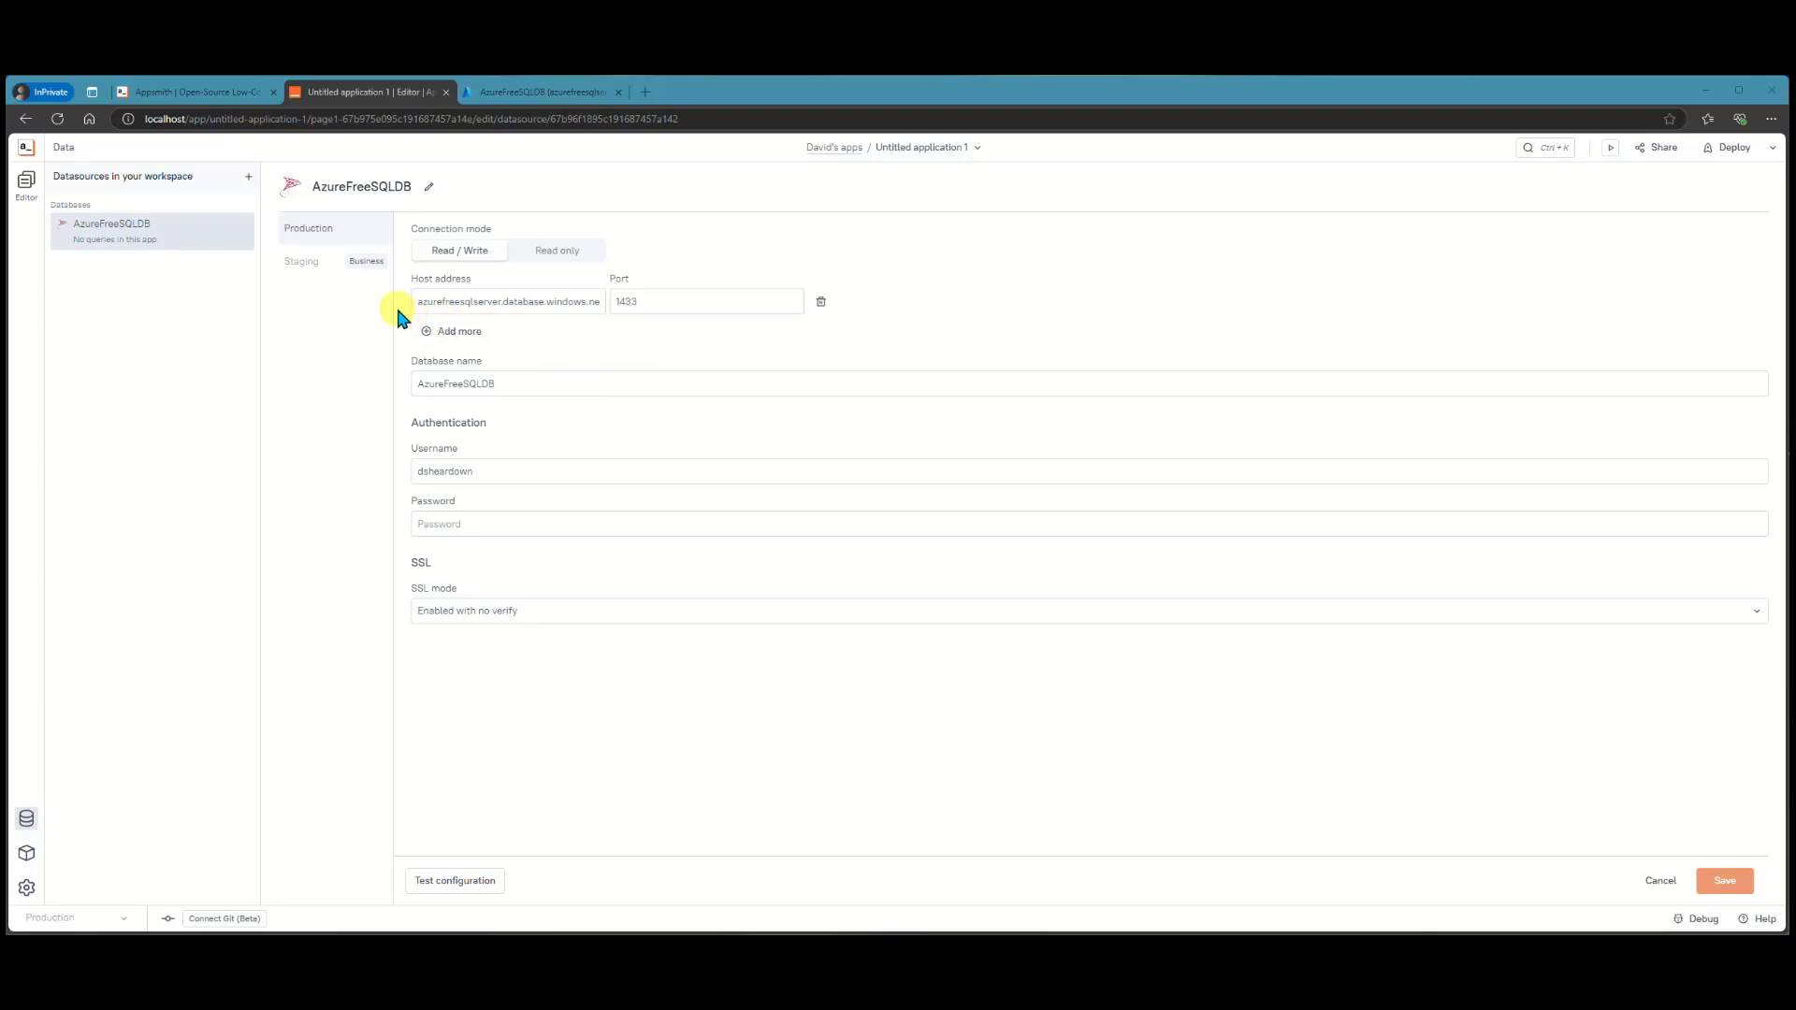
click(552, 91)
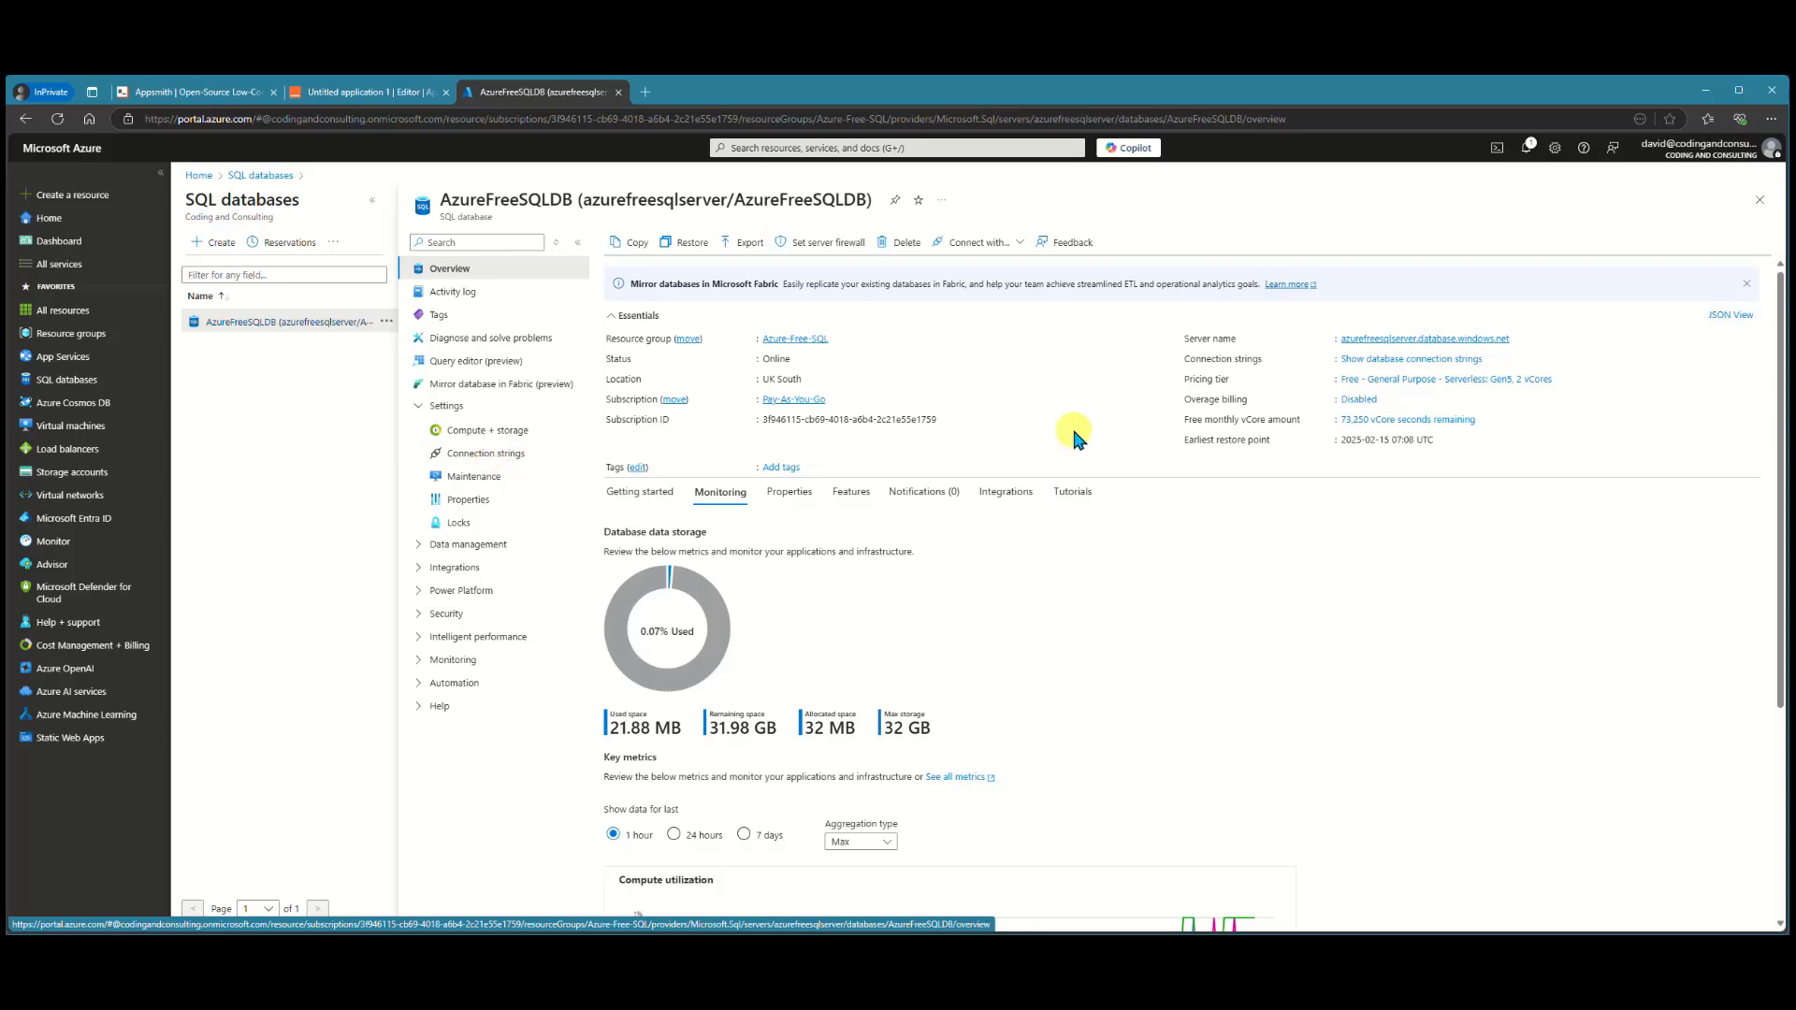
mouse_move(1465, 342)
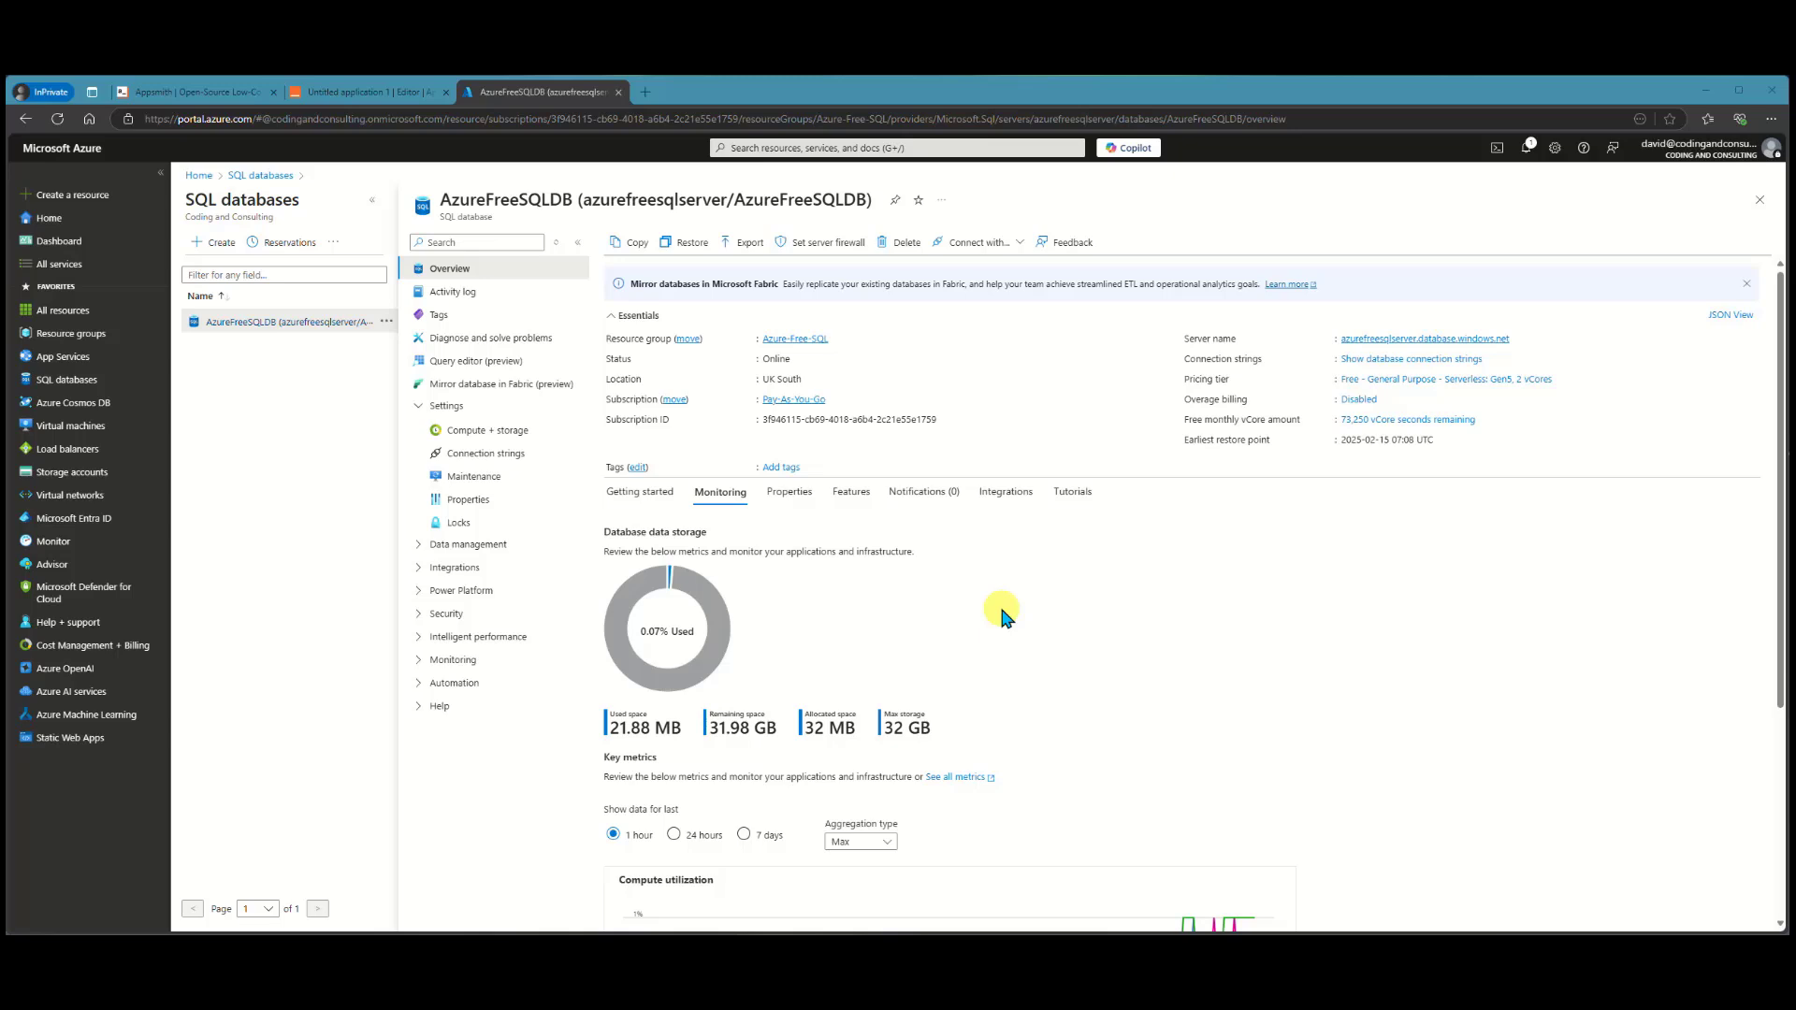
click(363, 93)
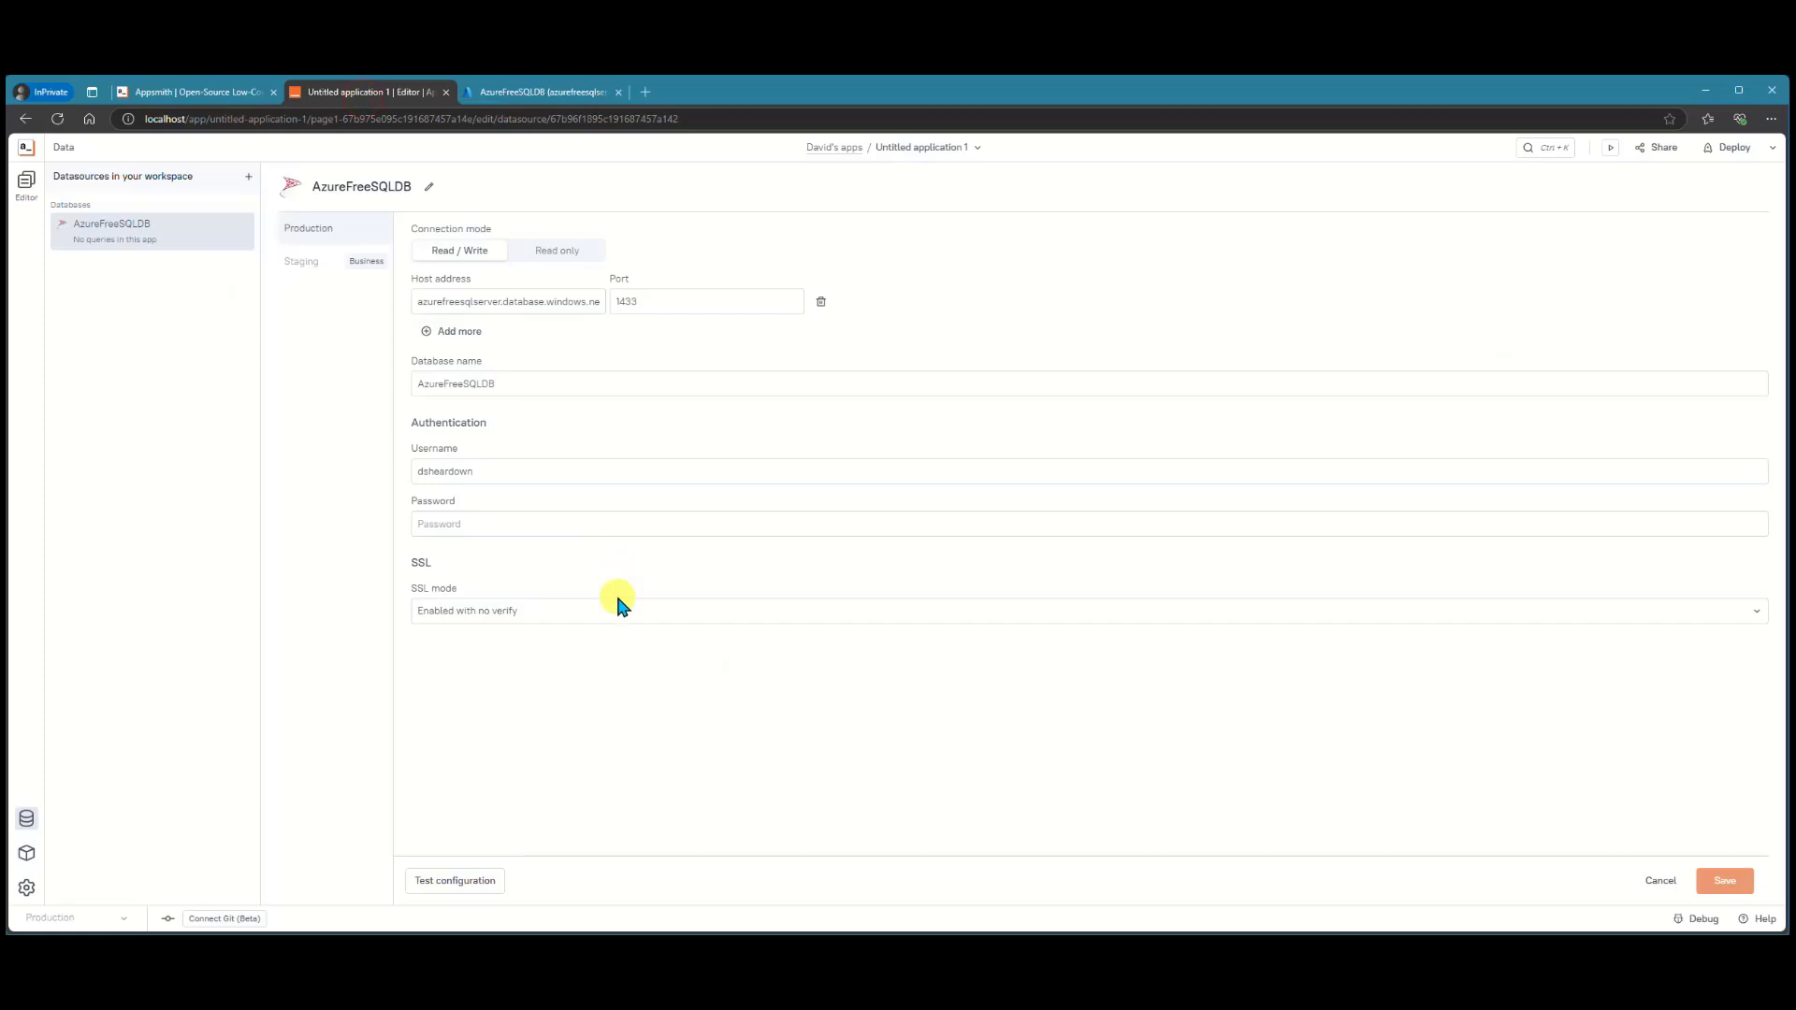
- Test the AzureFreeSQLDB connection configuration, leave its settings without saving, and return to the datasource after viewing the empty canvas
click(478, 884)
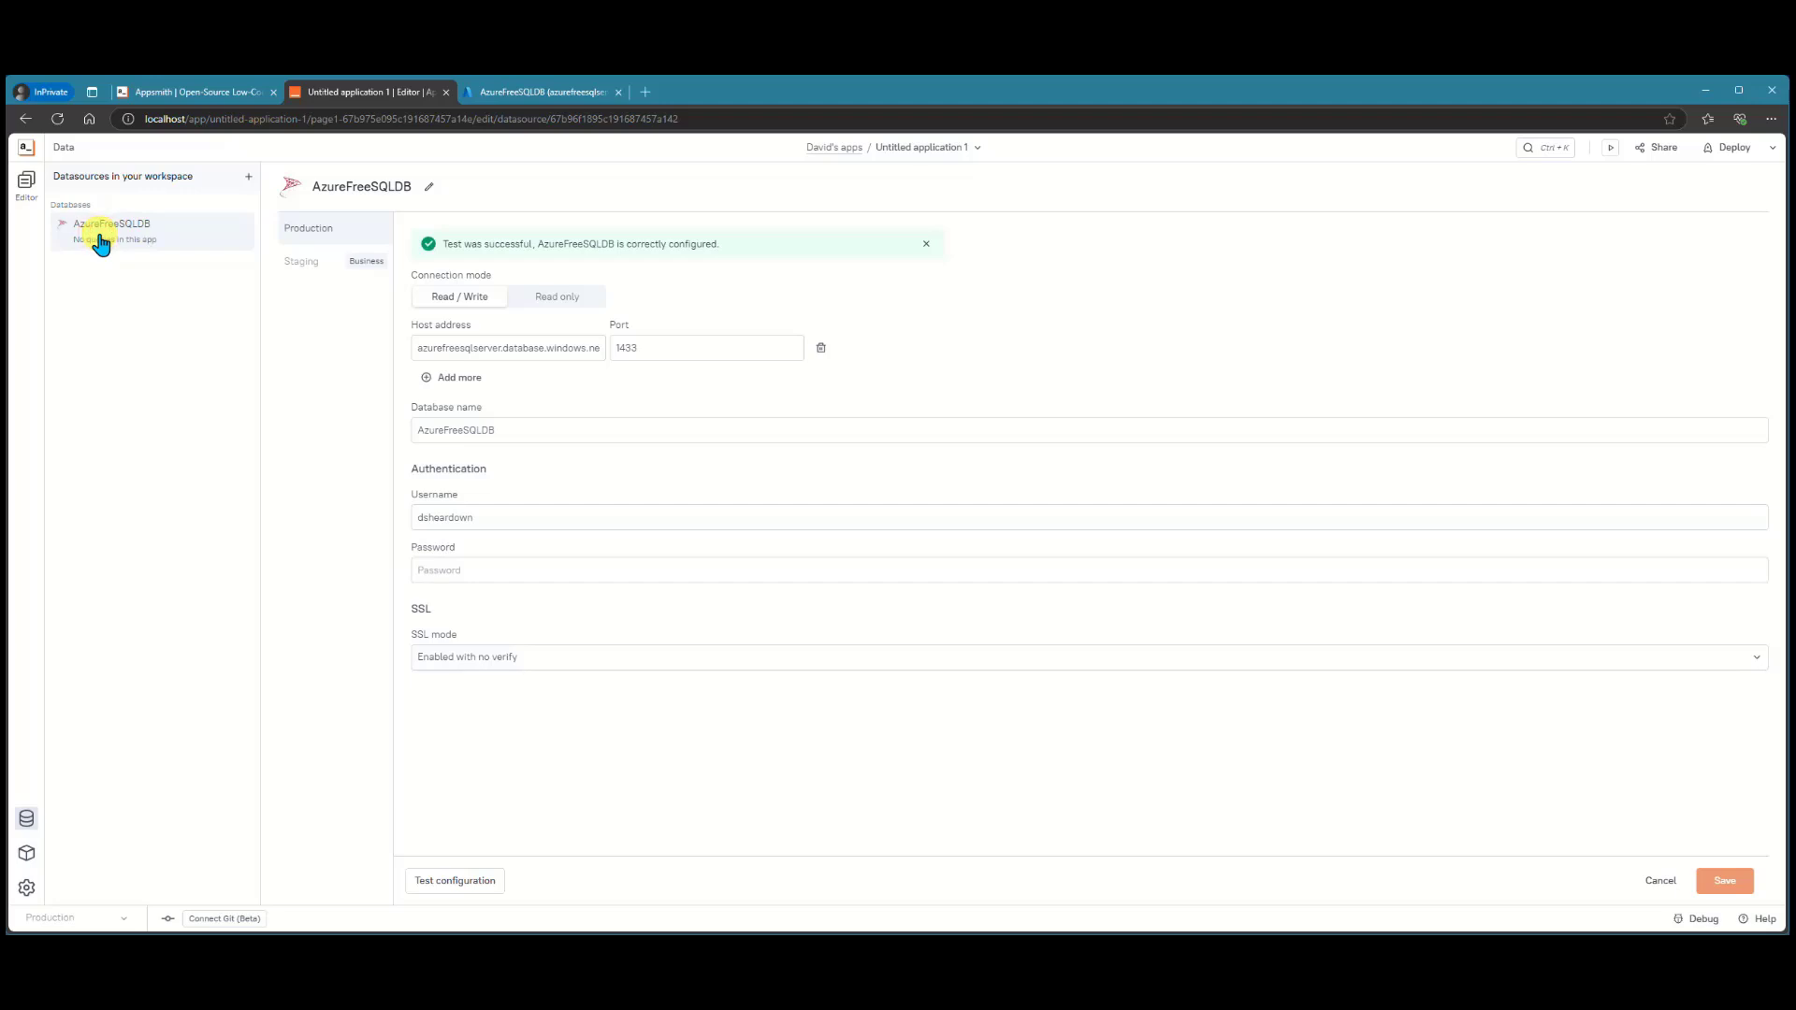
click(1656, 889)
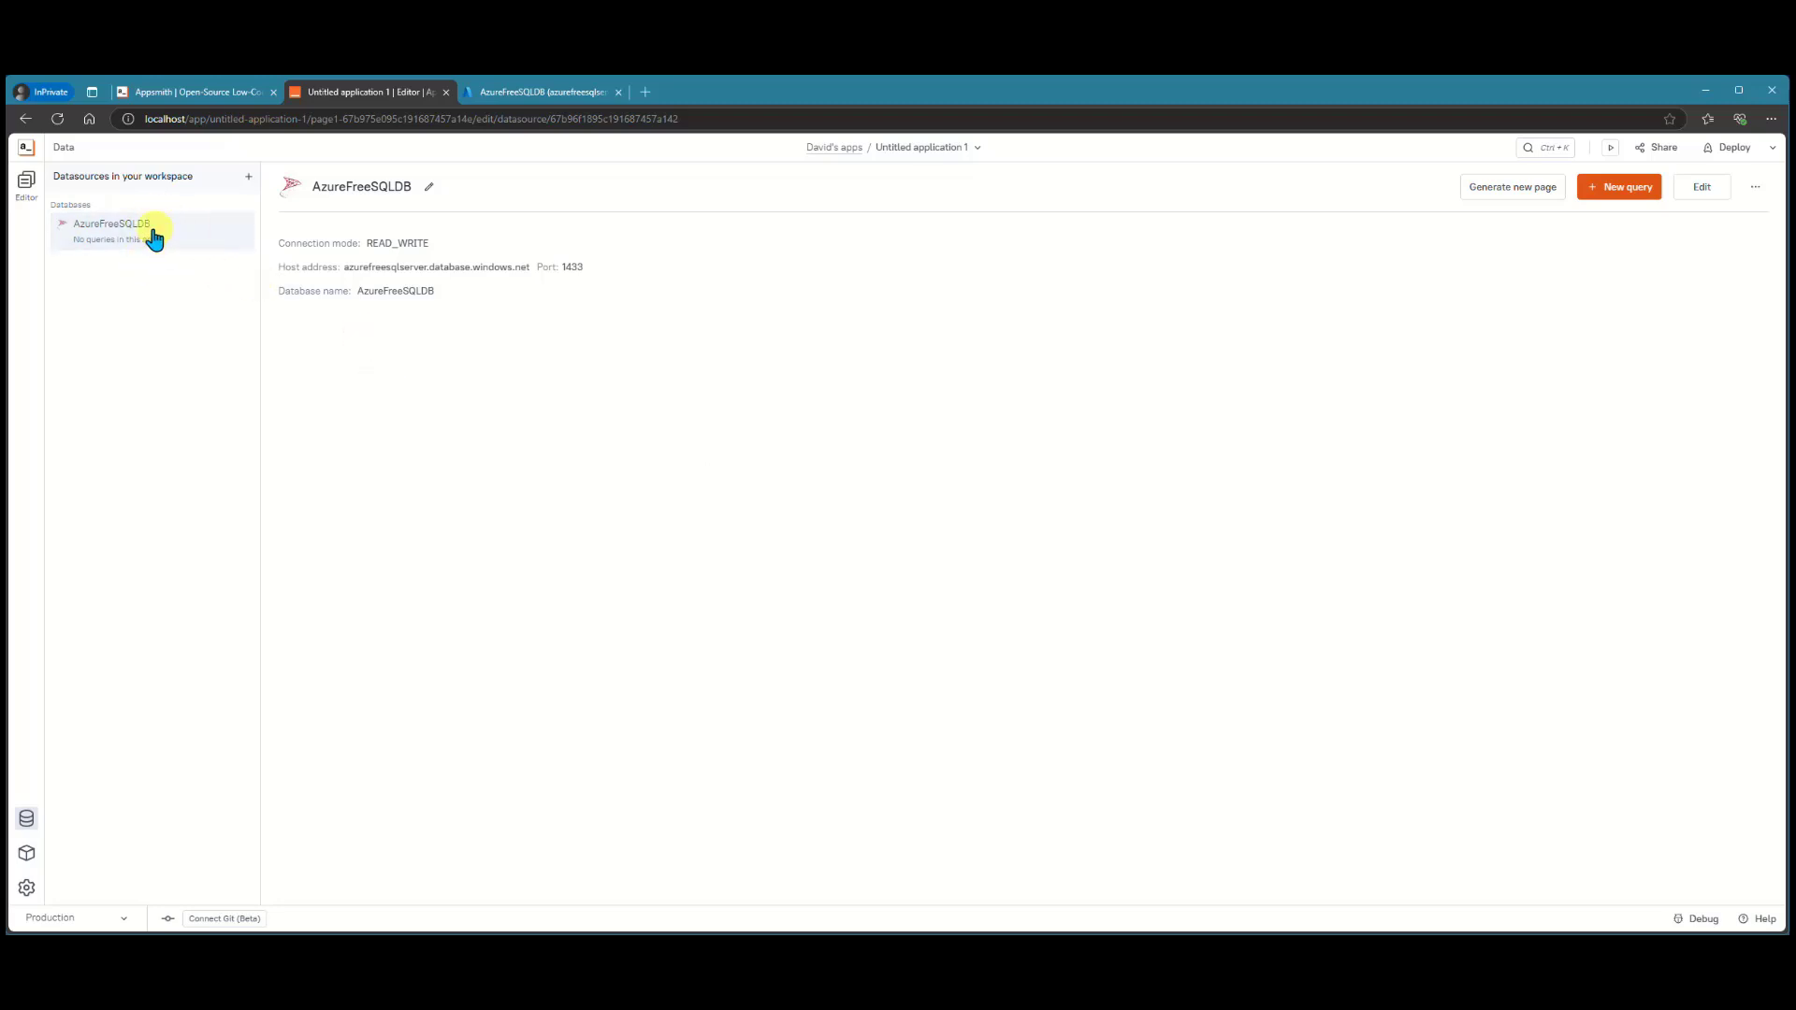
click(25, 184)
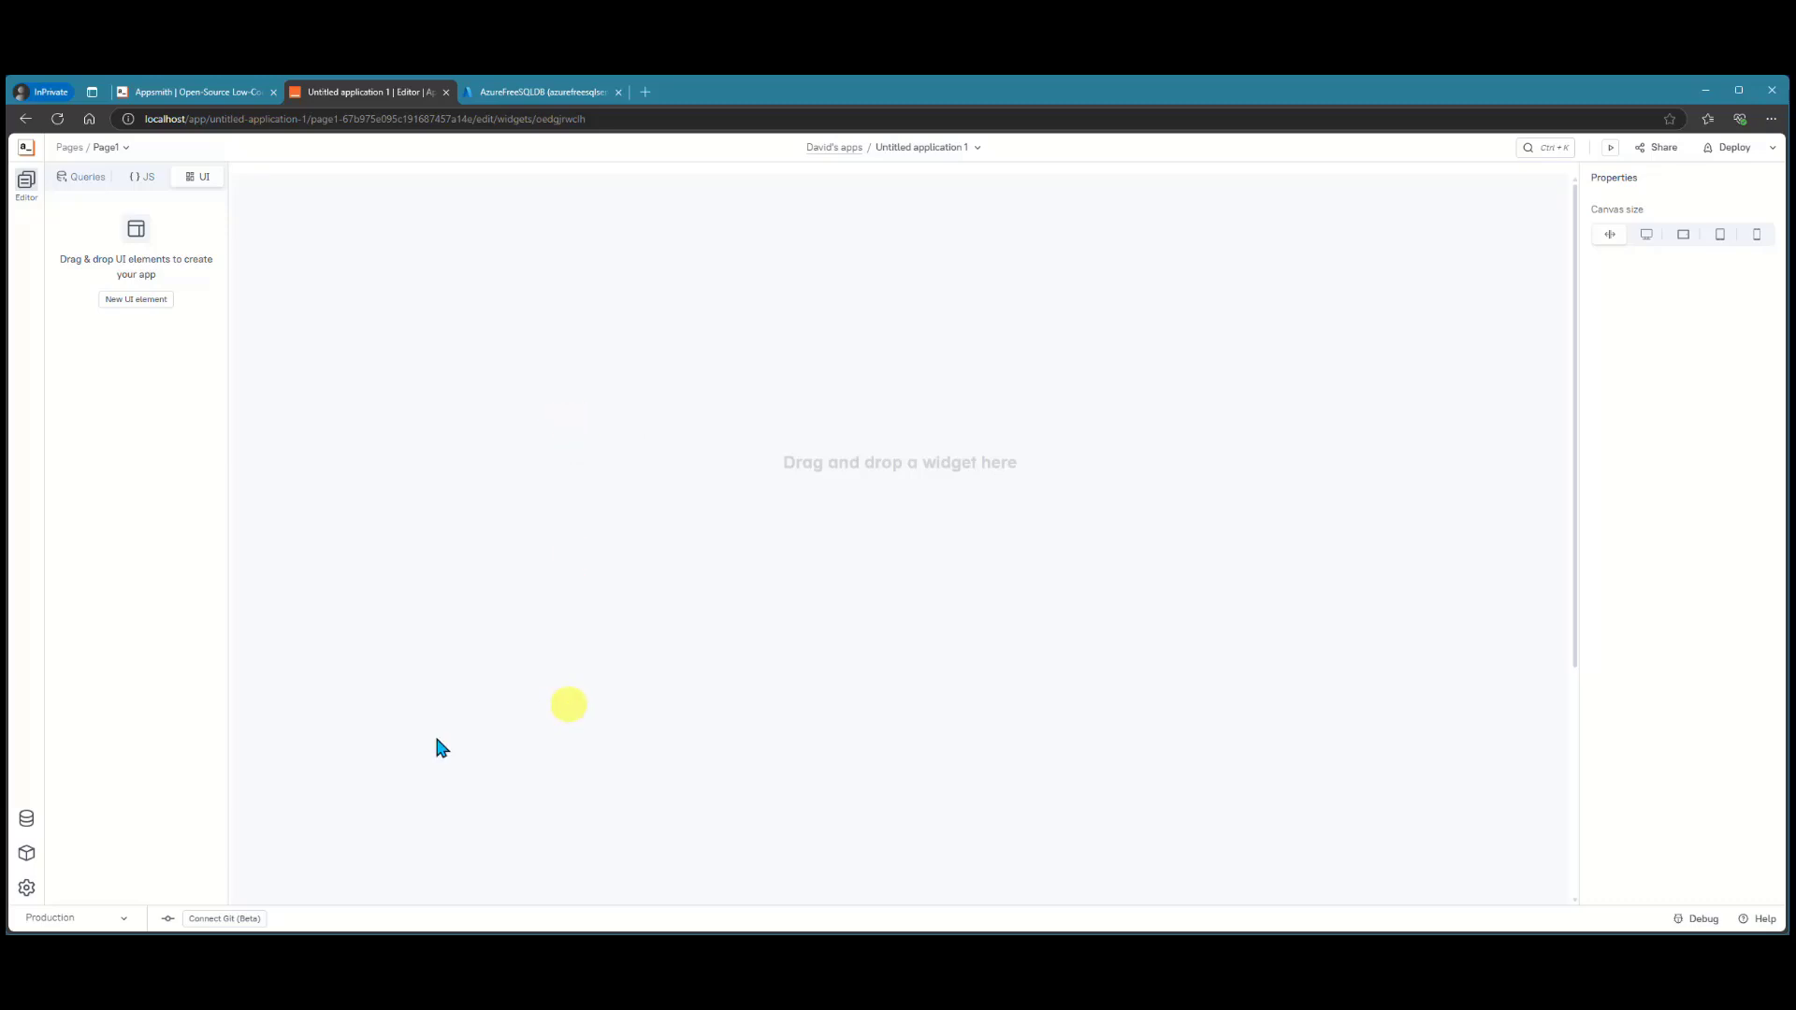
click(27, 827)
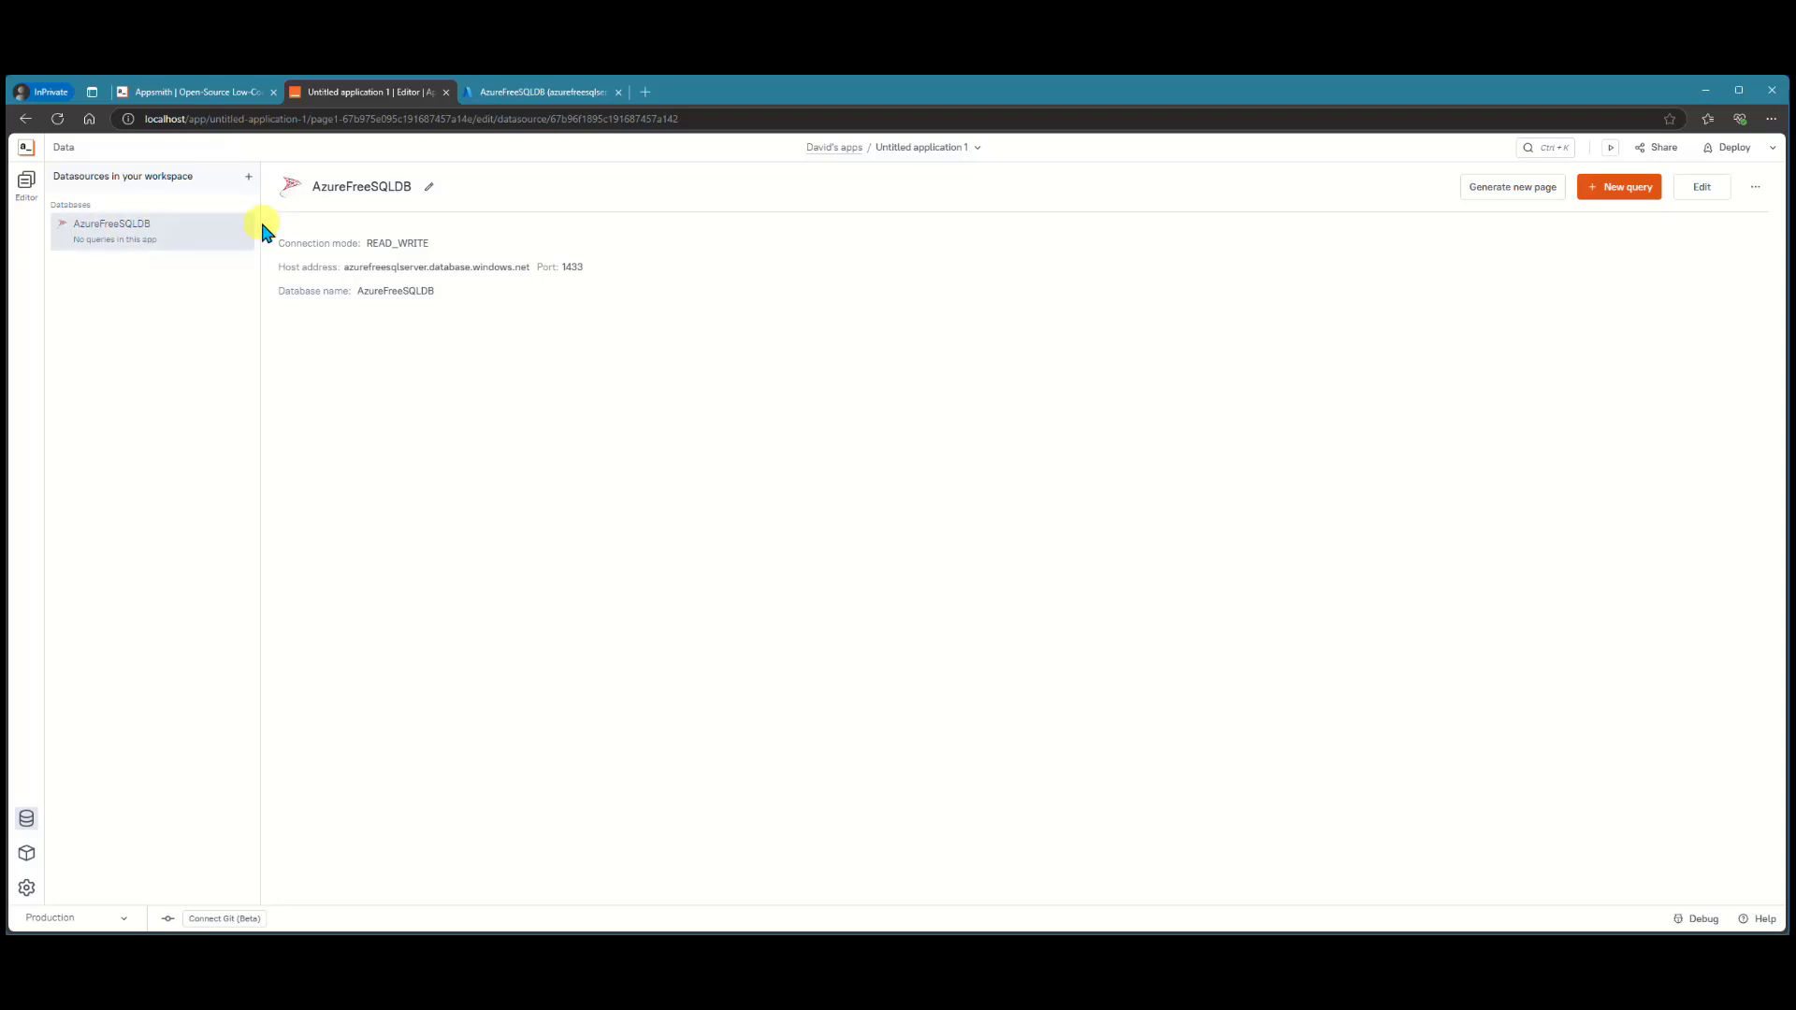
- Generate a CRUD page from the dbo.Users table of AzureFreeSQLDB with name as the searchable column, and dismiss the completion dialog
click(1531, 192)
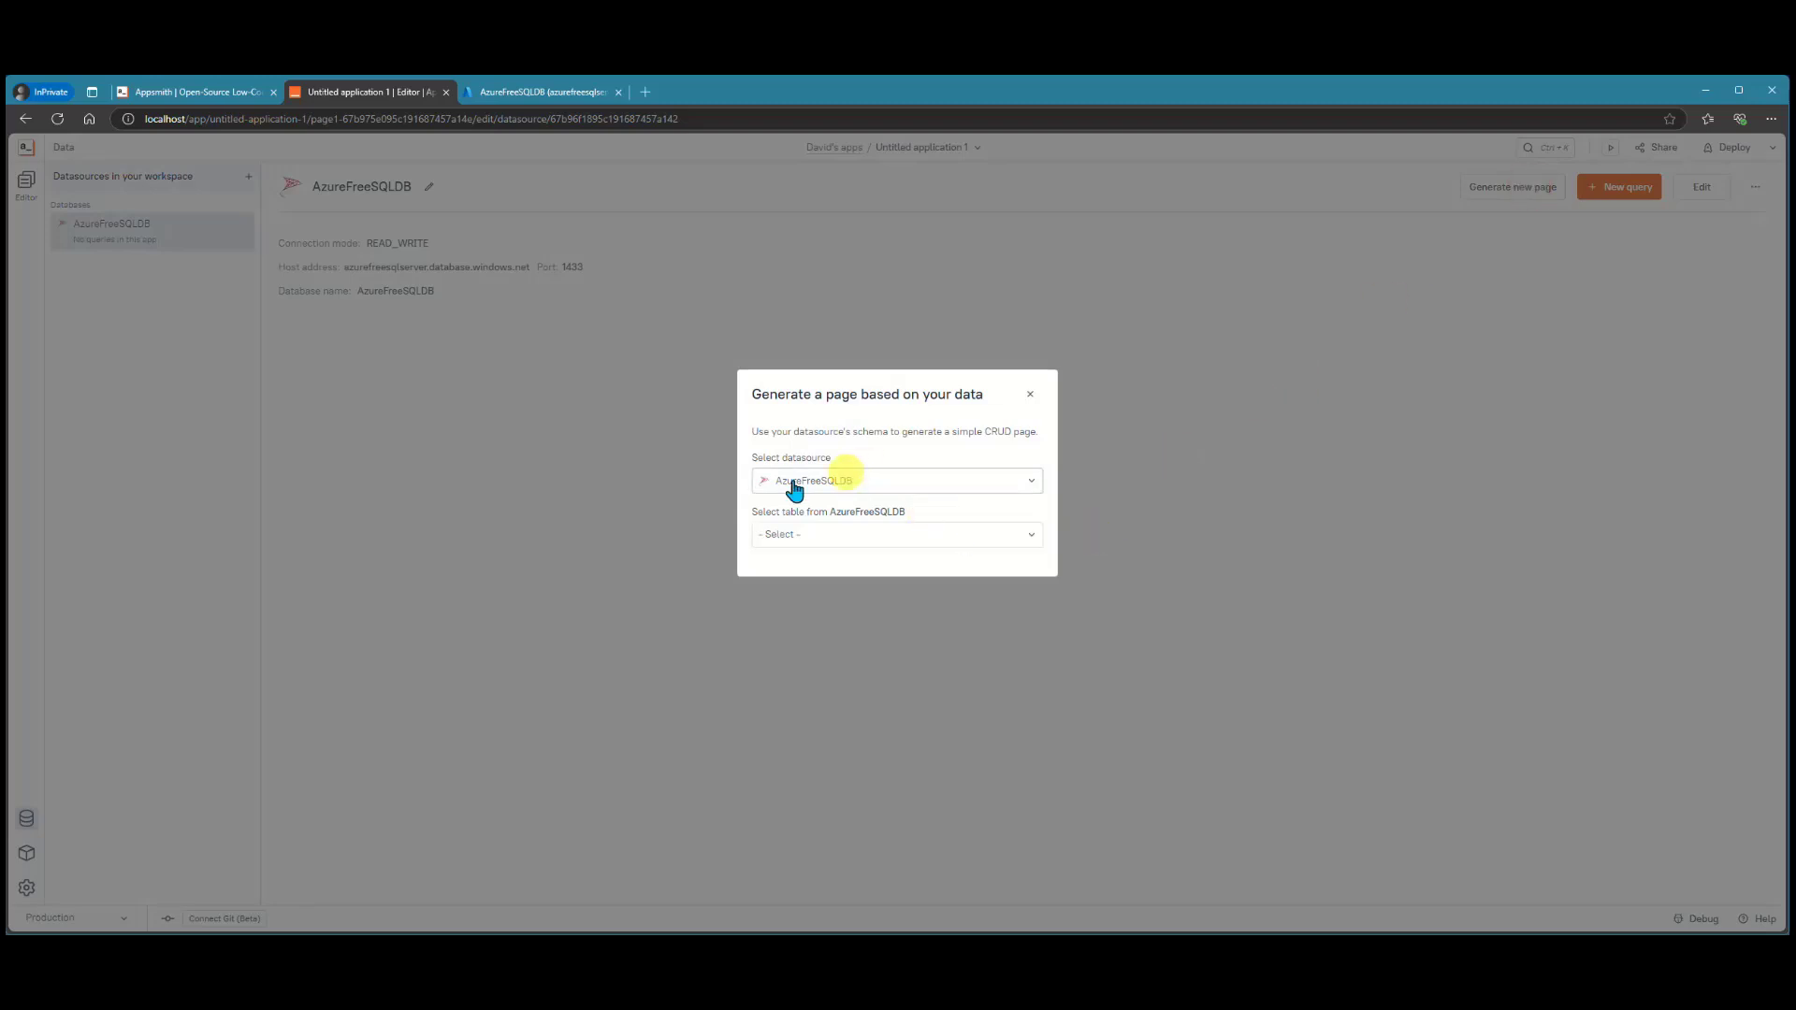
click(932, 538)
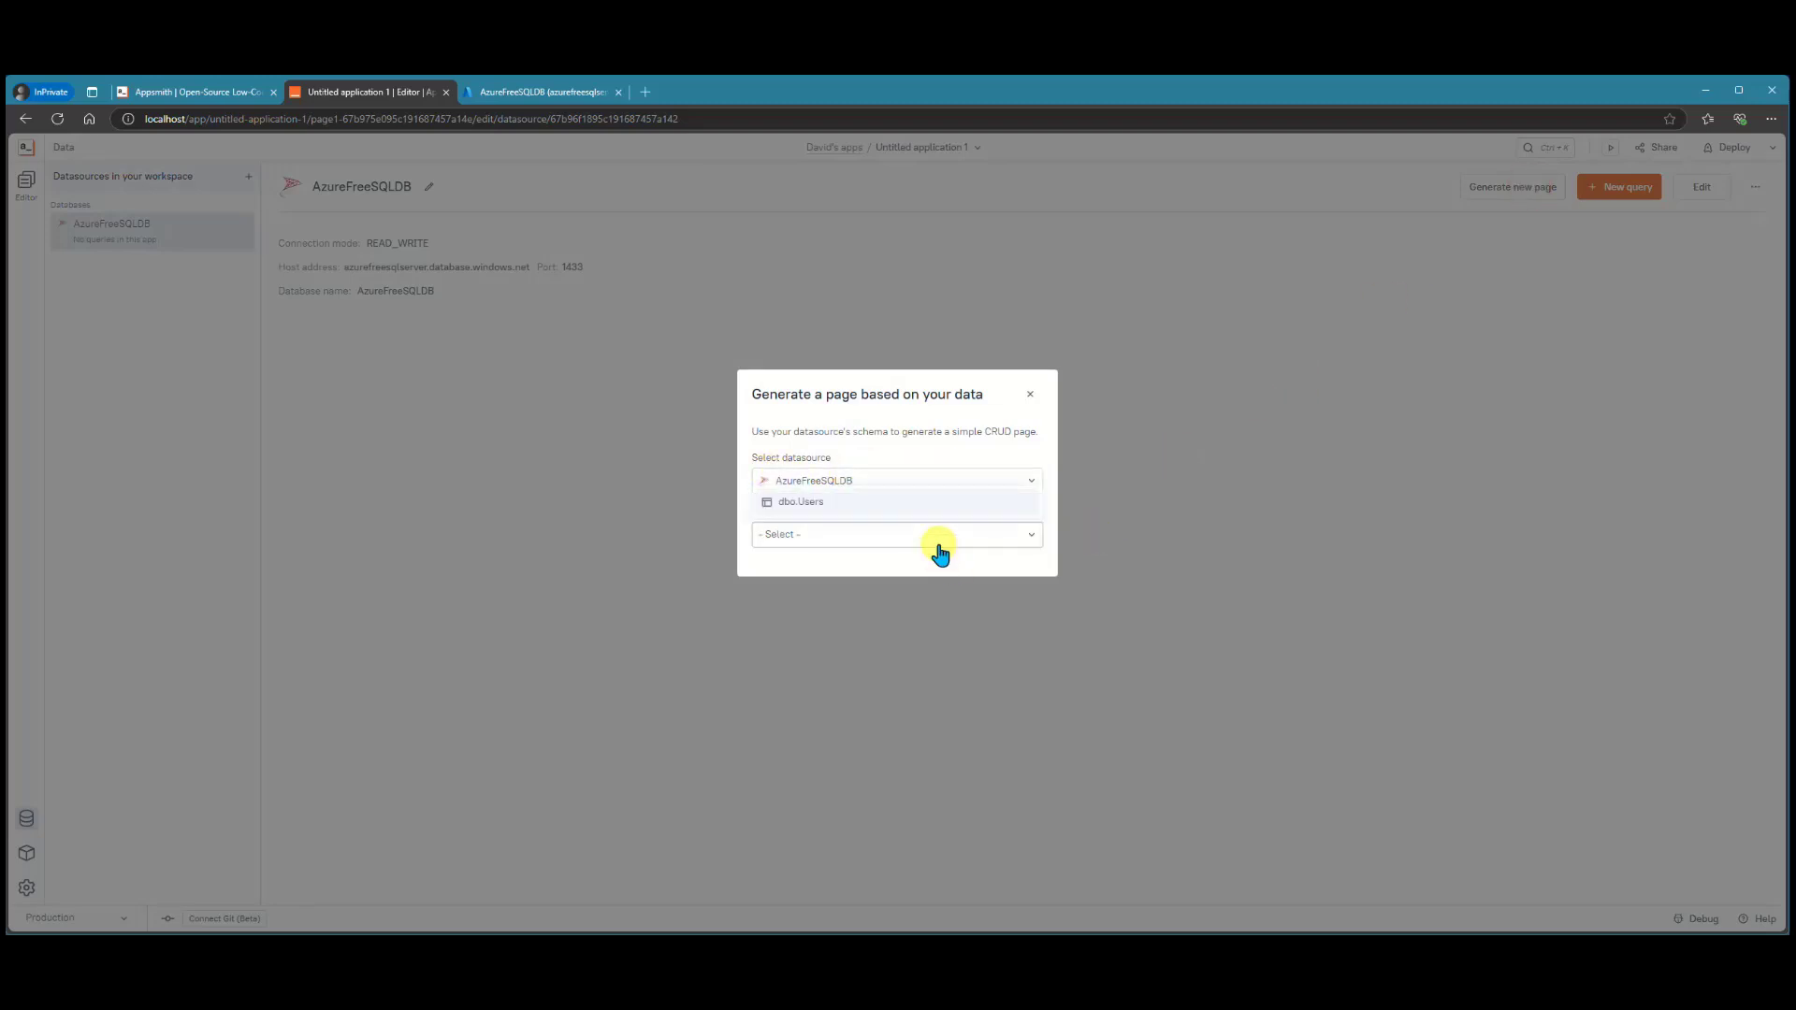
click(1022, 541)
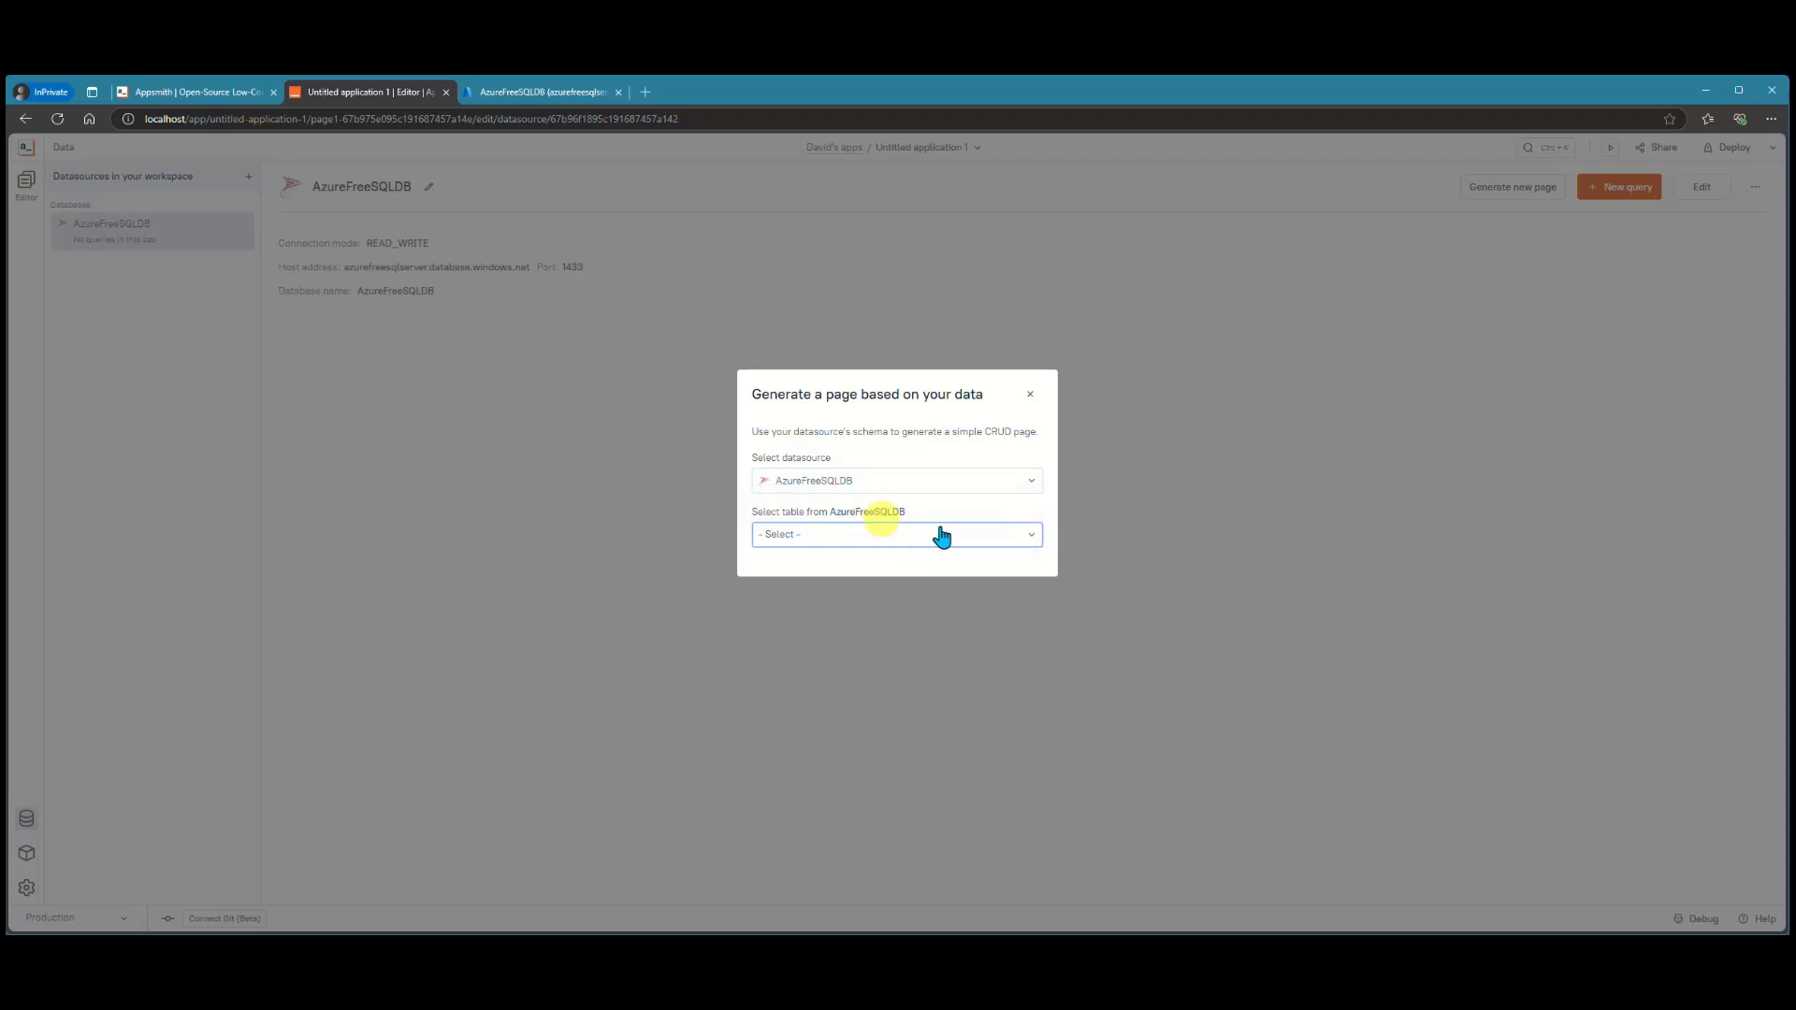
click(1022, 541)
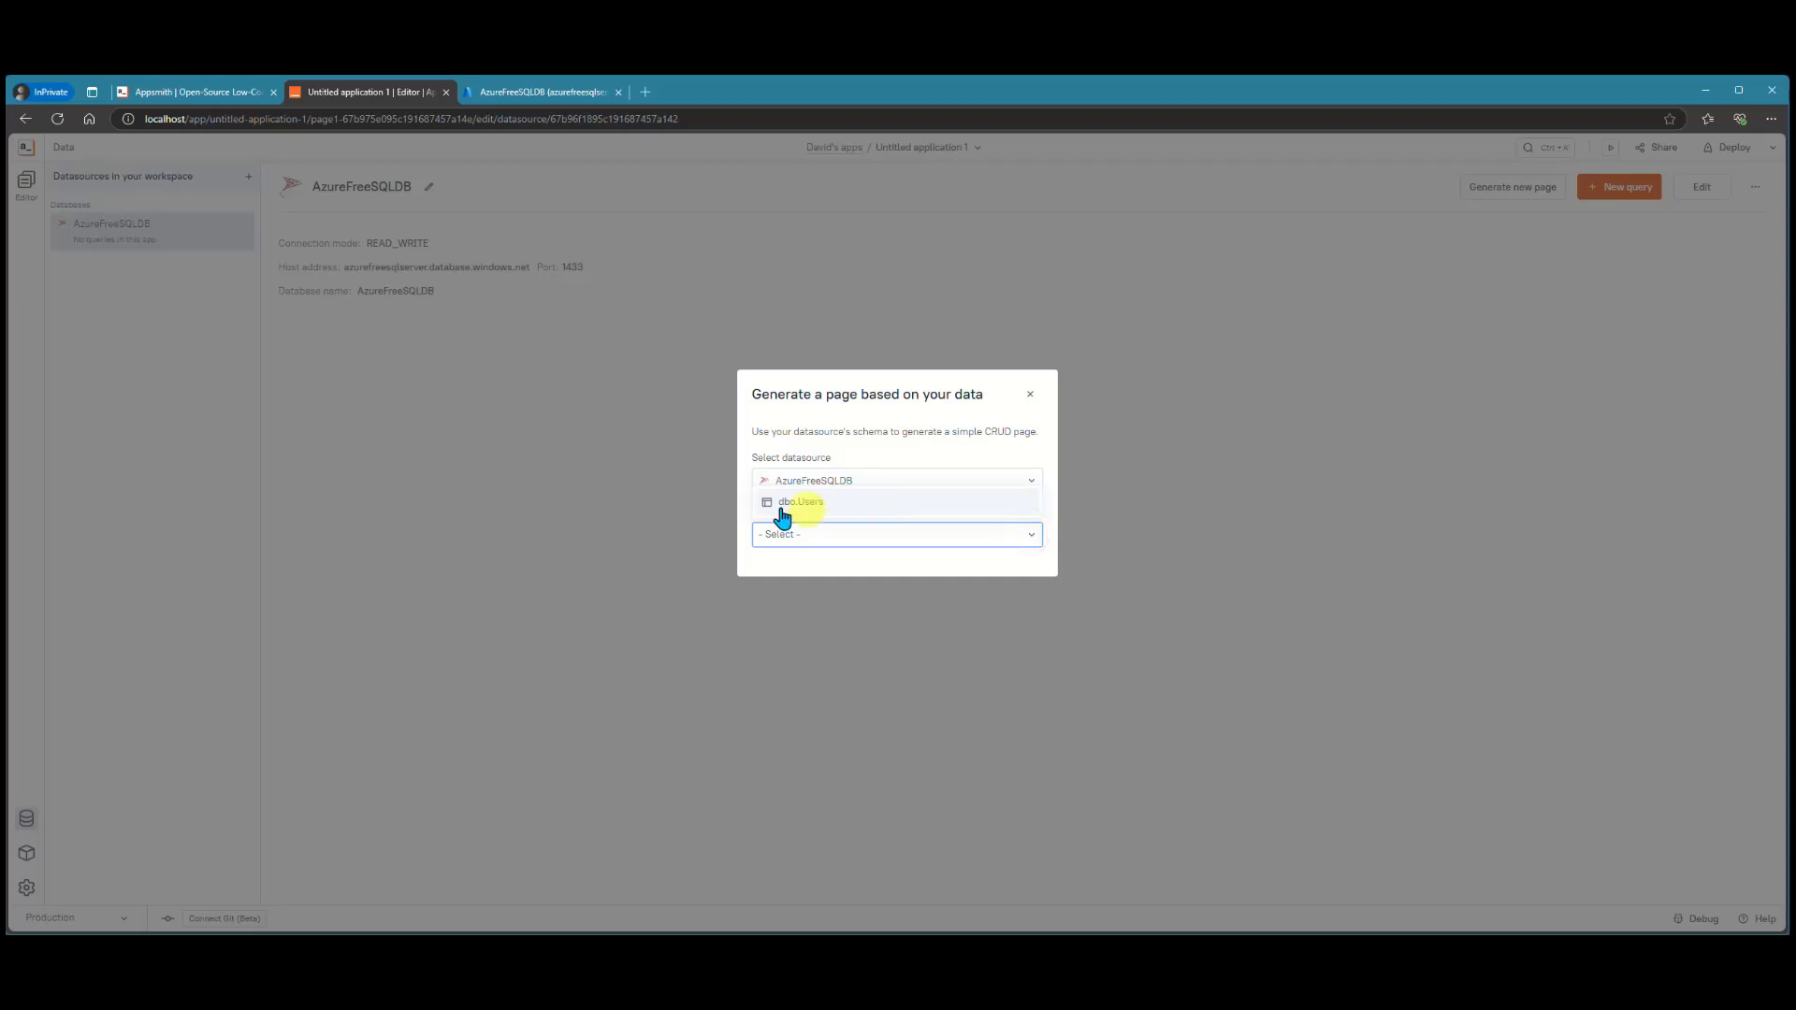
click(819, 503)
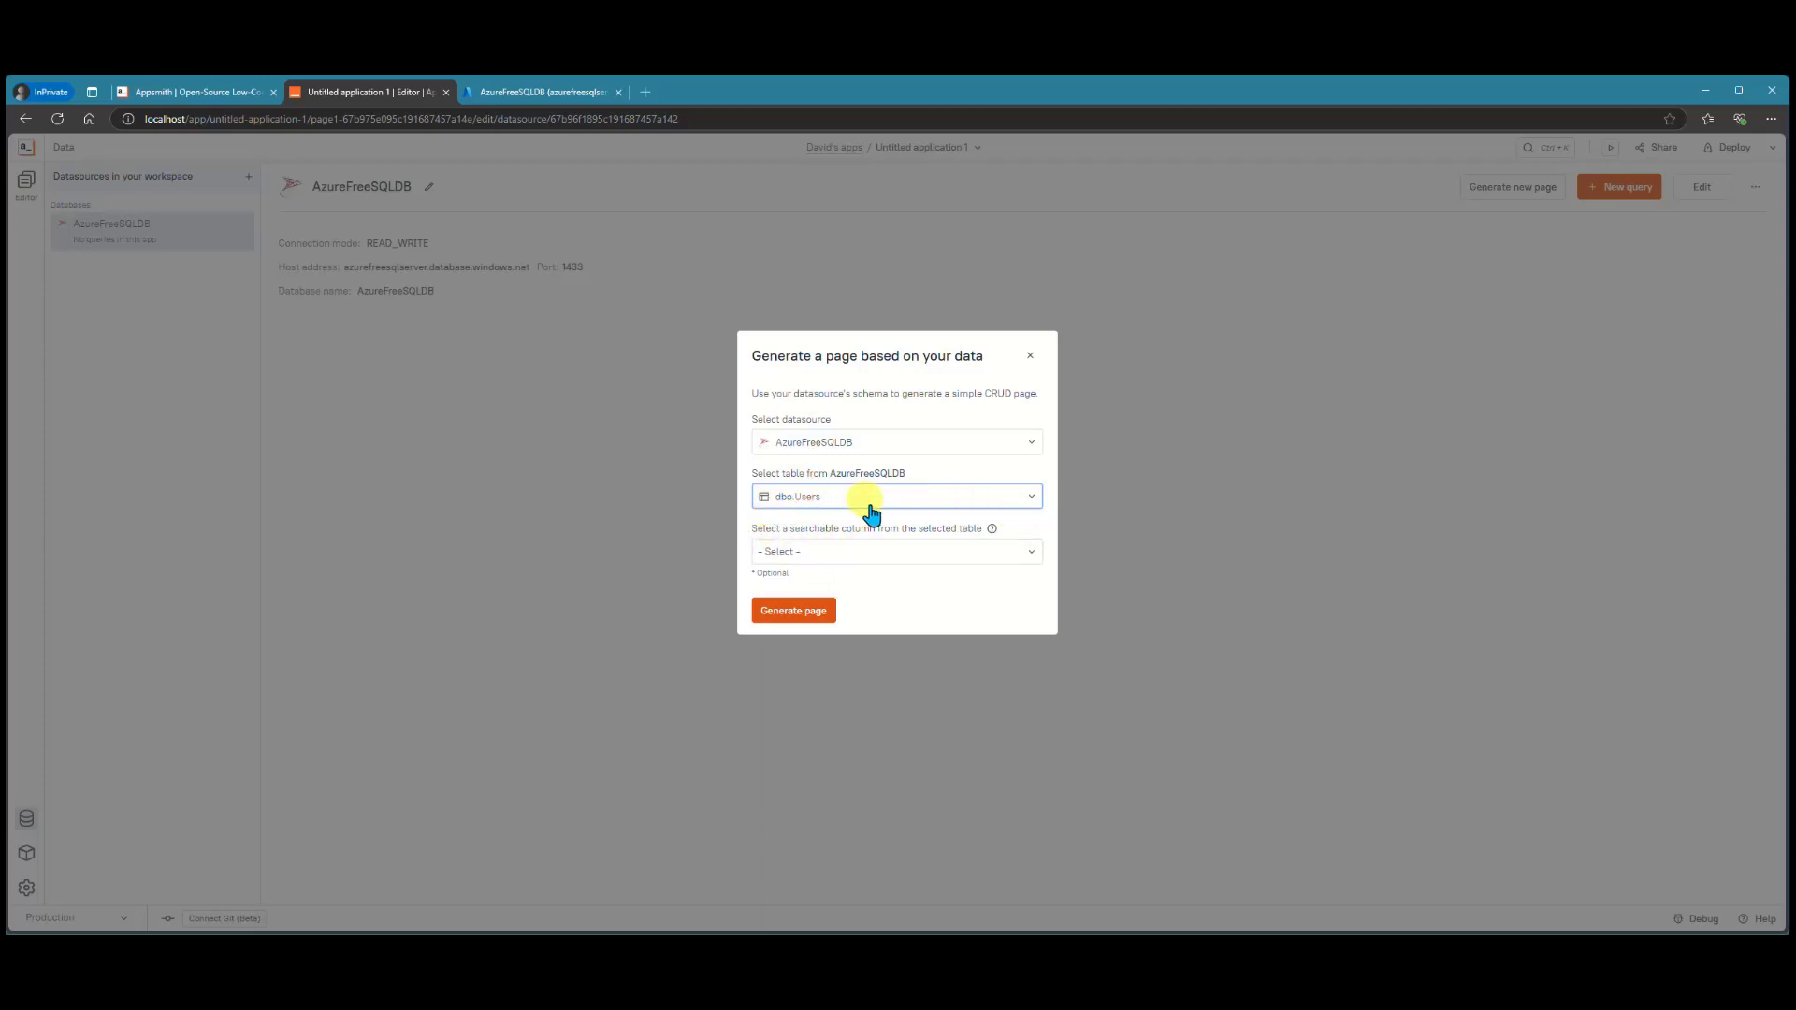
click(894, 561)
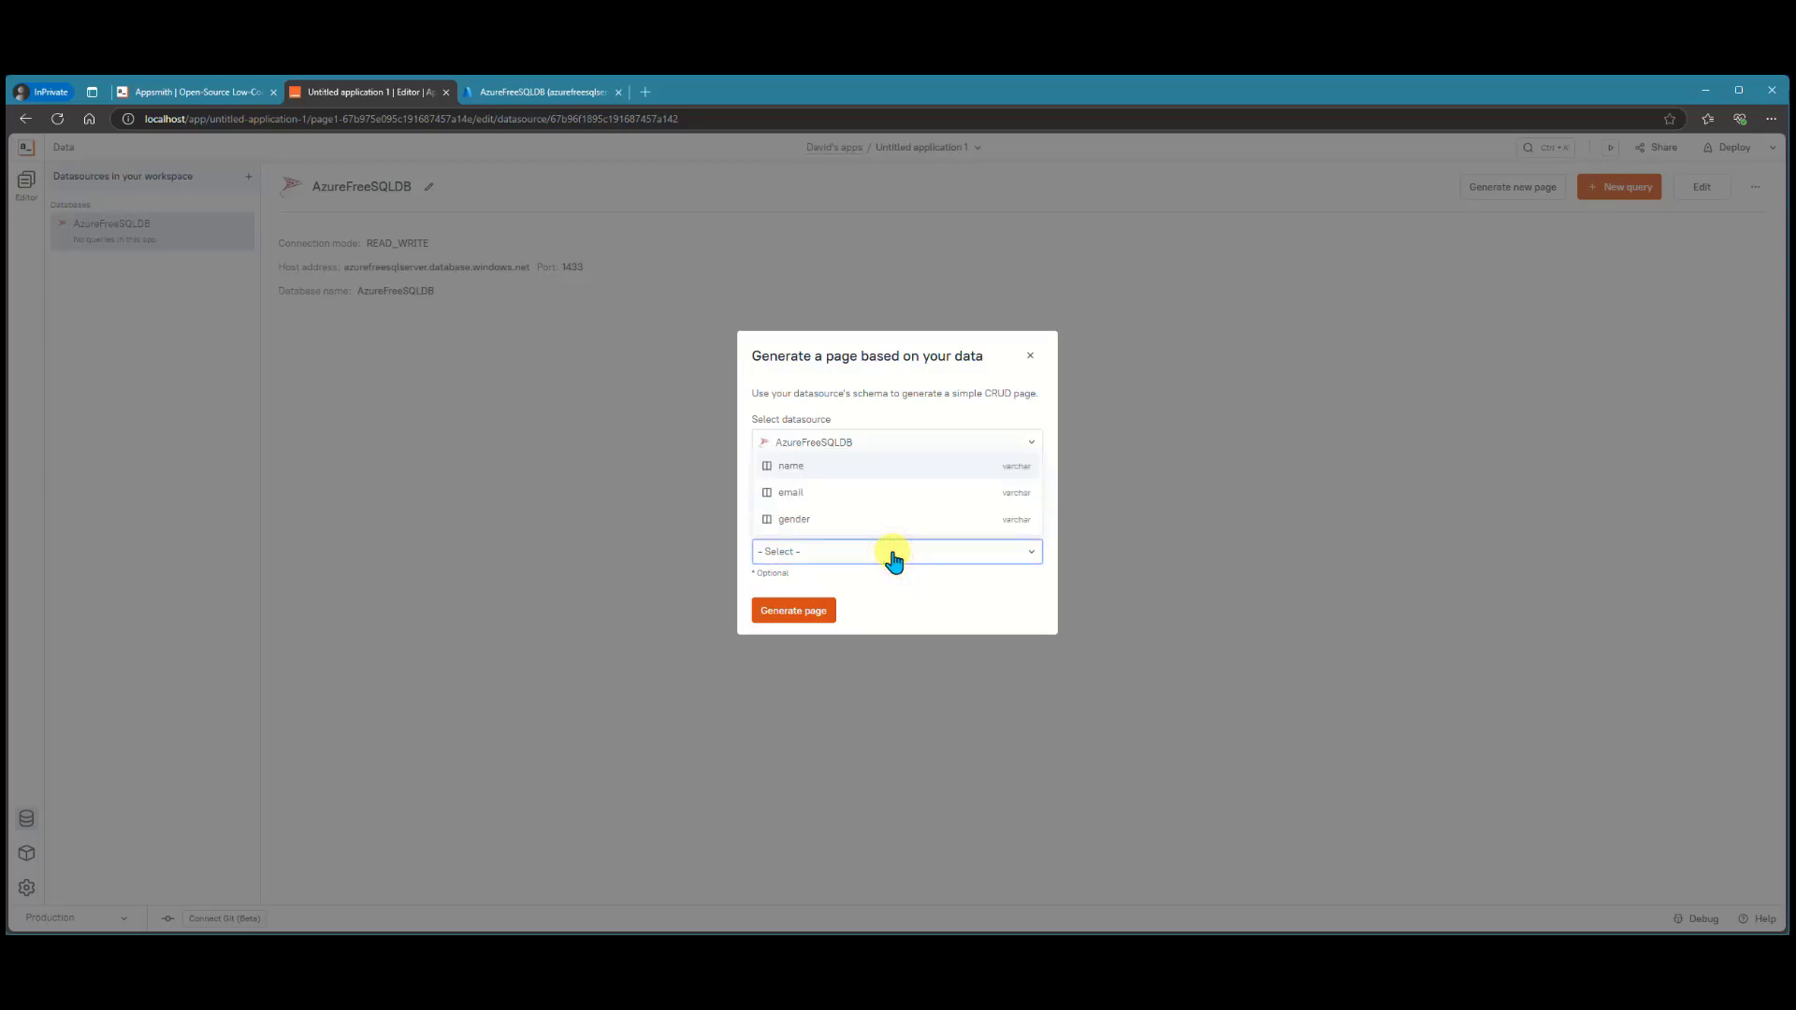
click(816, 478)
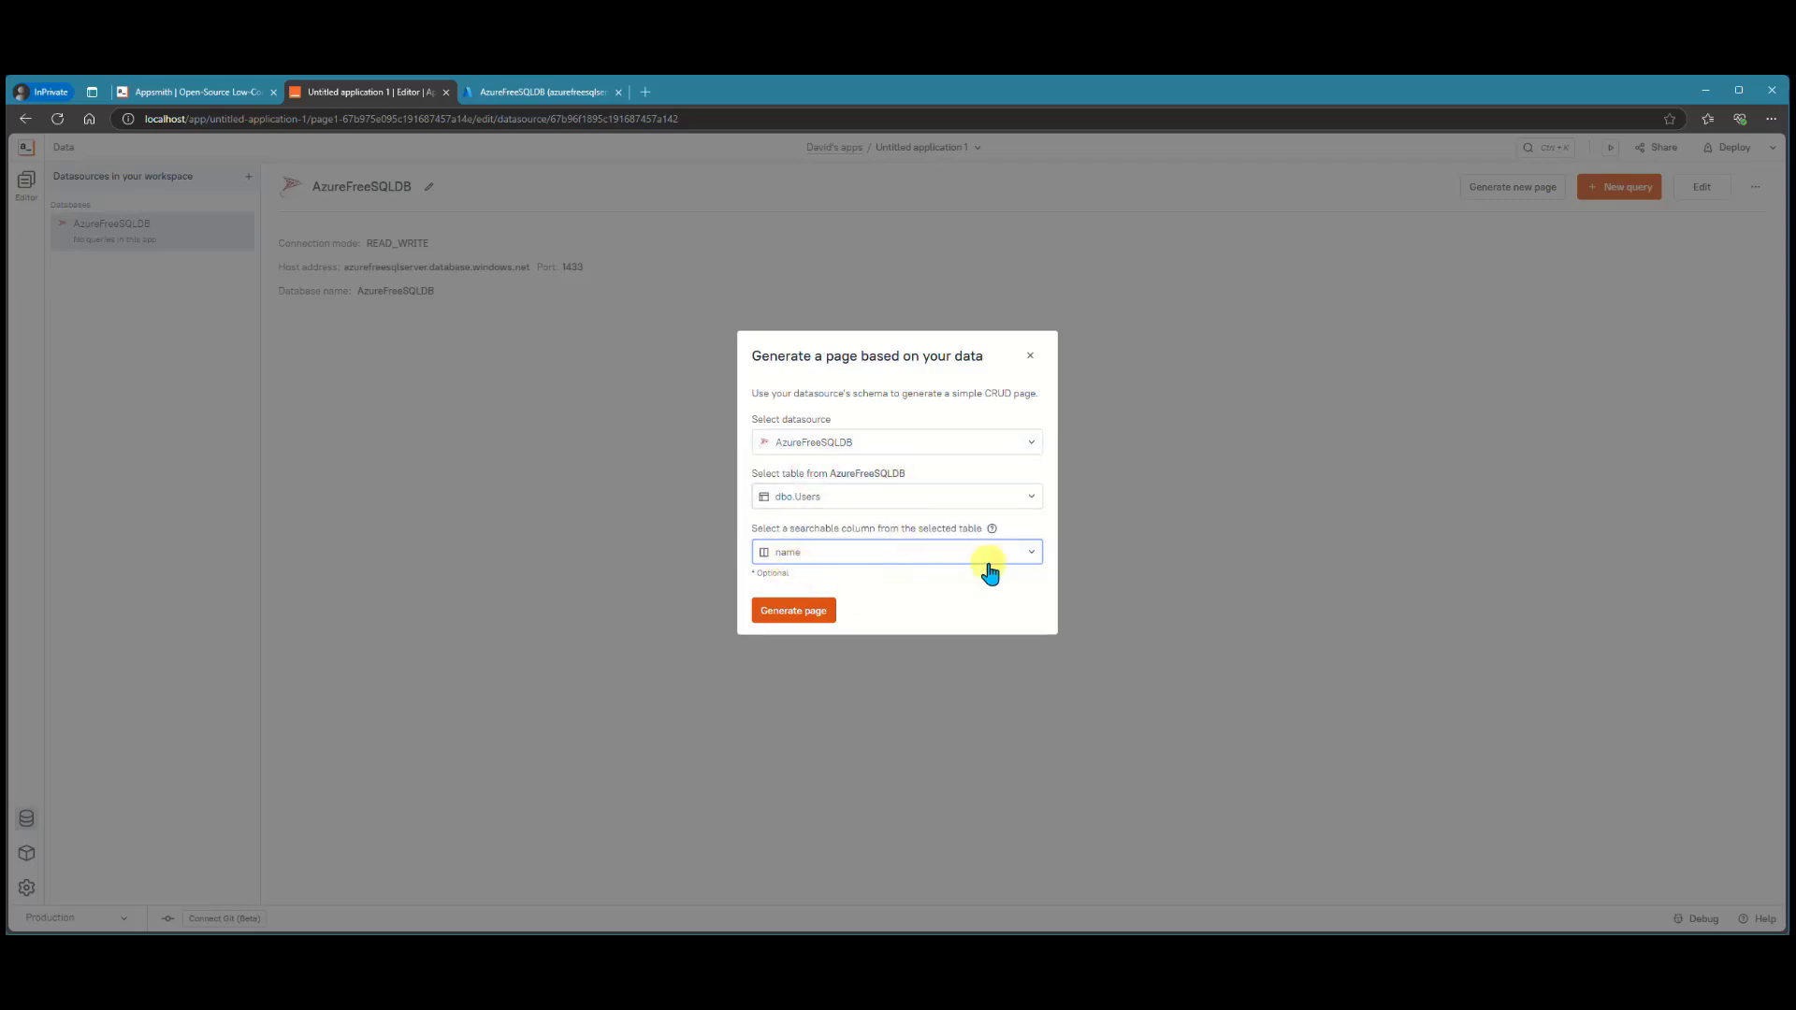
click(807, 613)
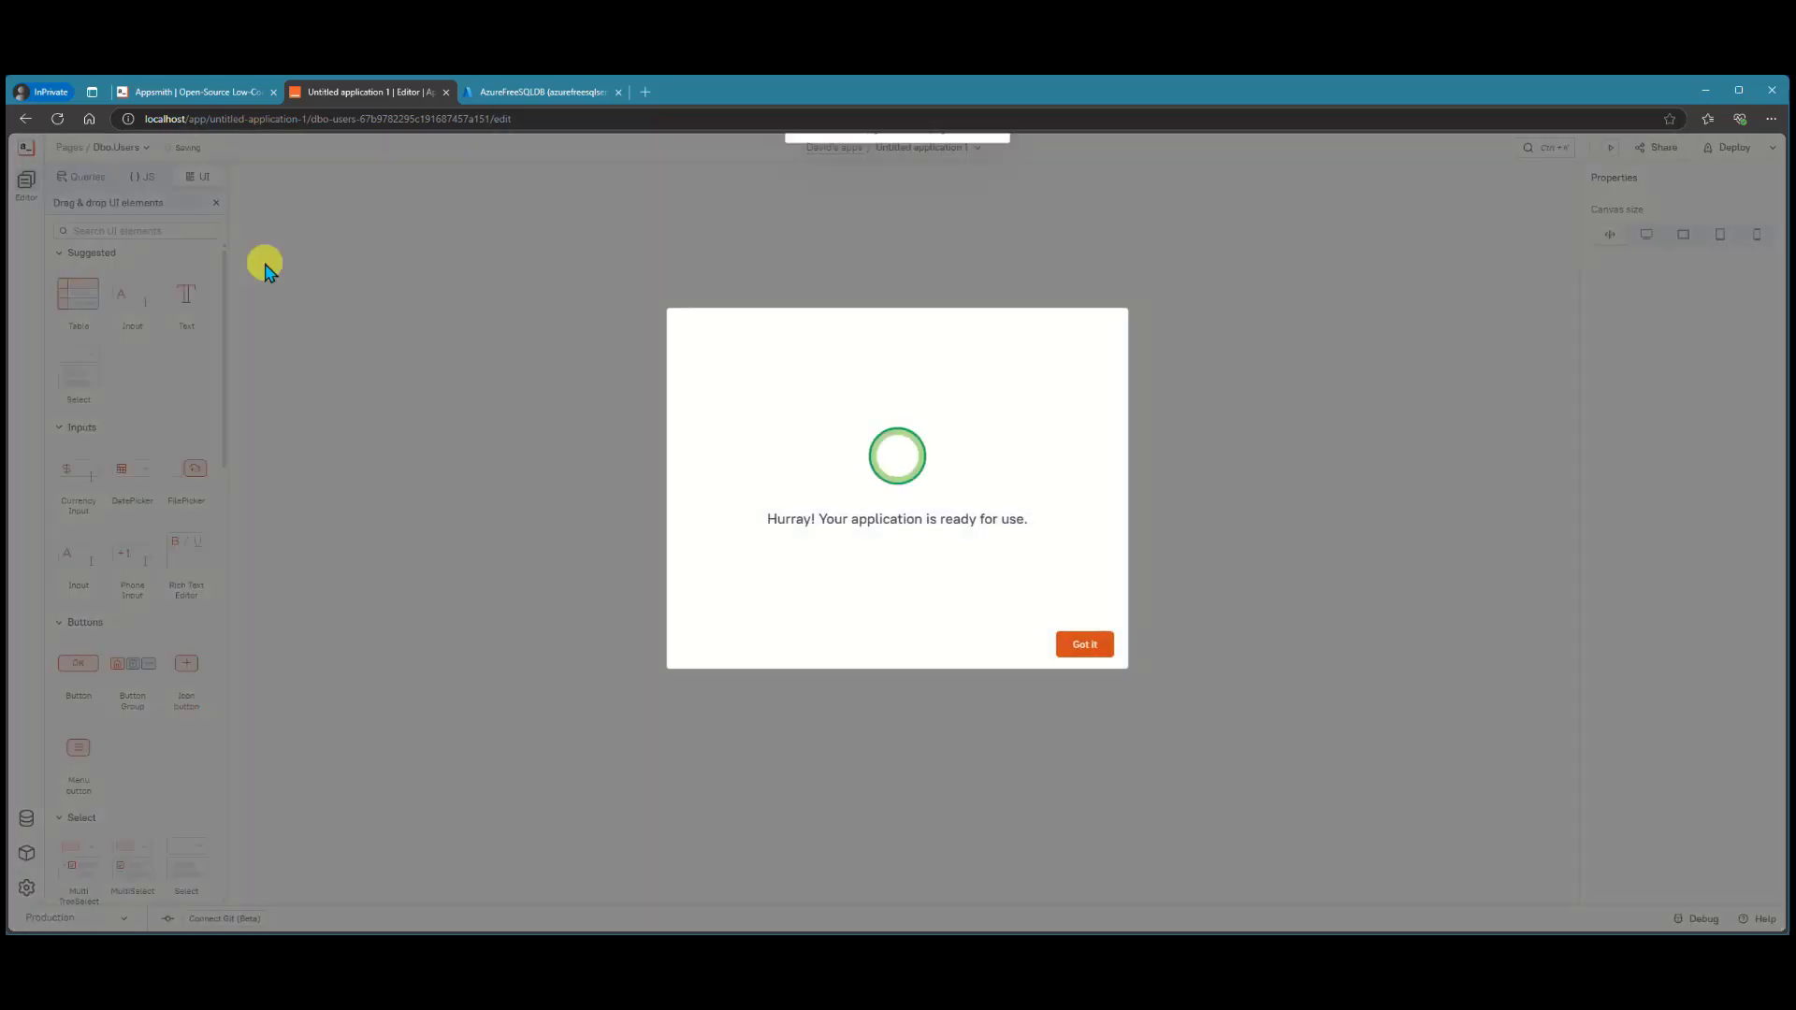
click(1088, 648)
click(1090, 649)
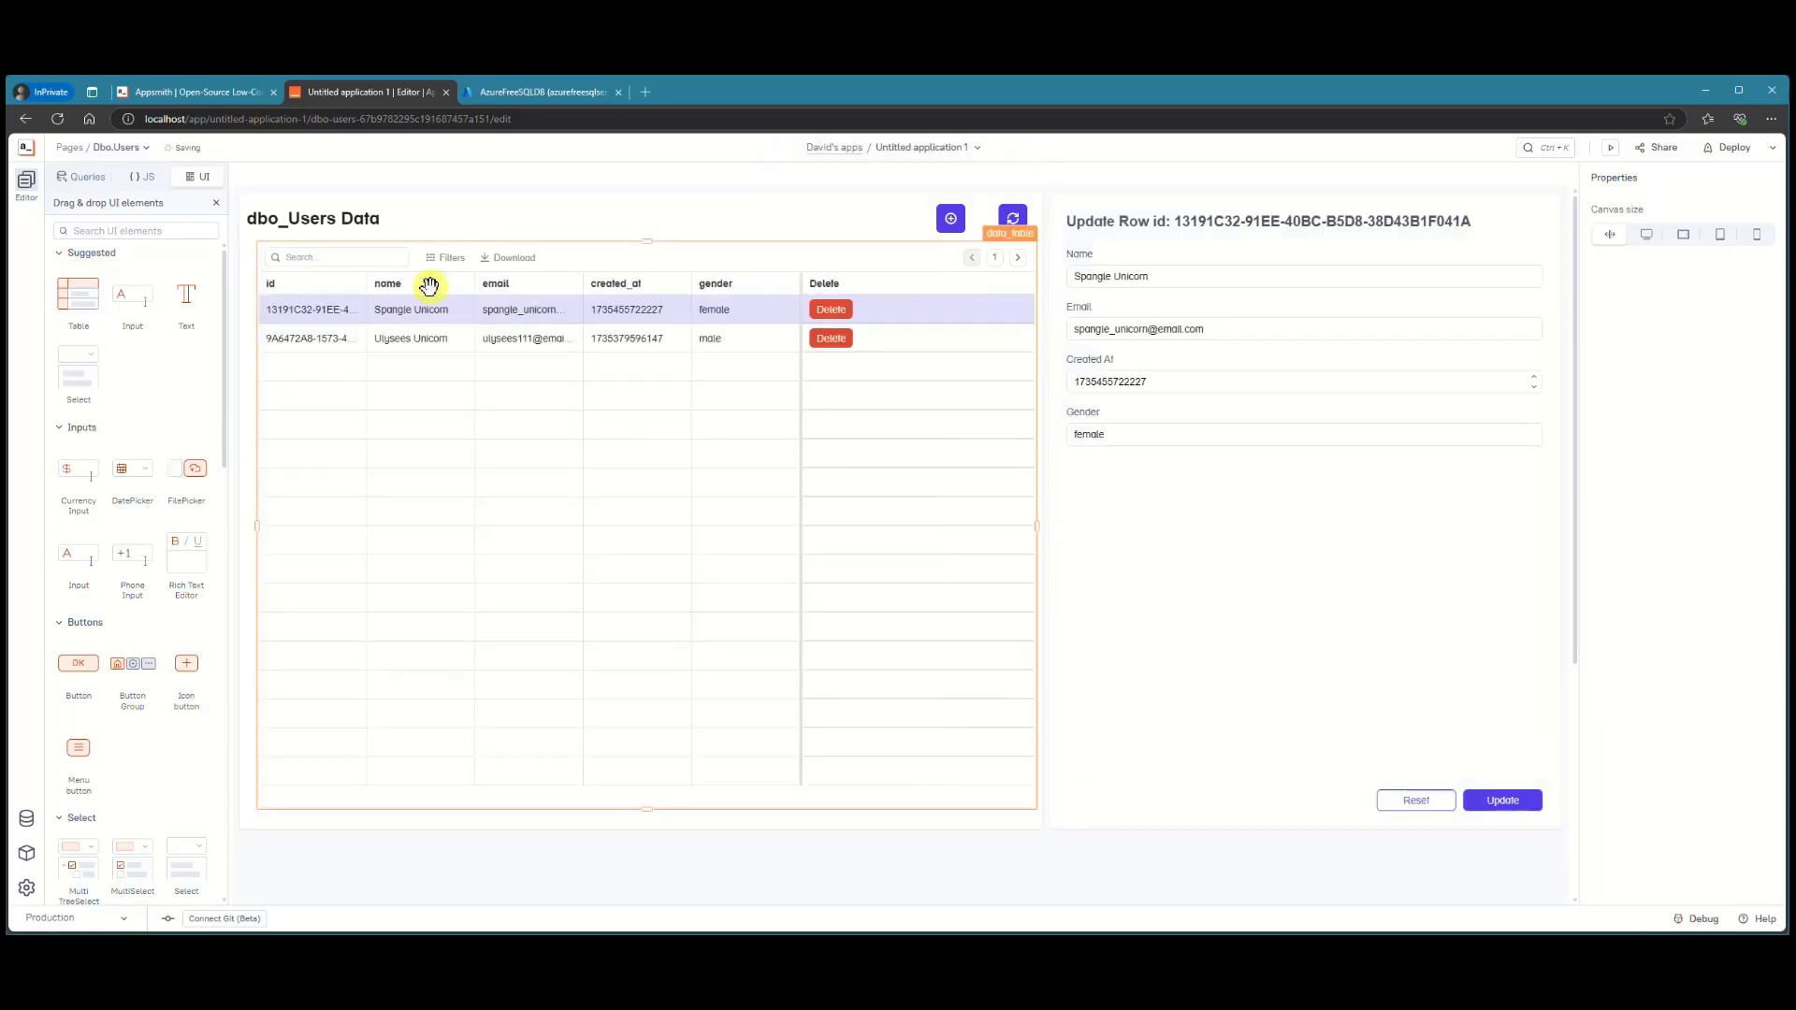
- Set the heading text above the generated data table to "Users", and view the quick commands for binding data to it
click(428, 281)
click(342, 221)
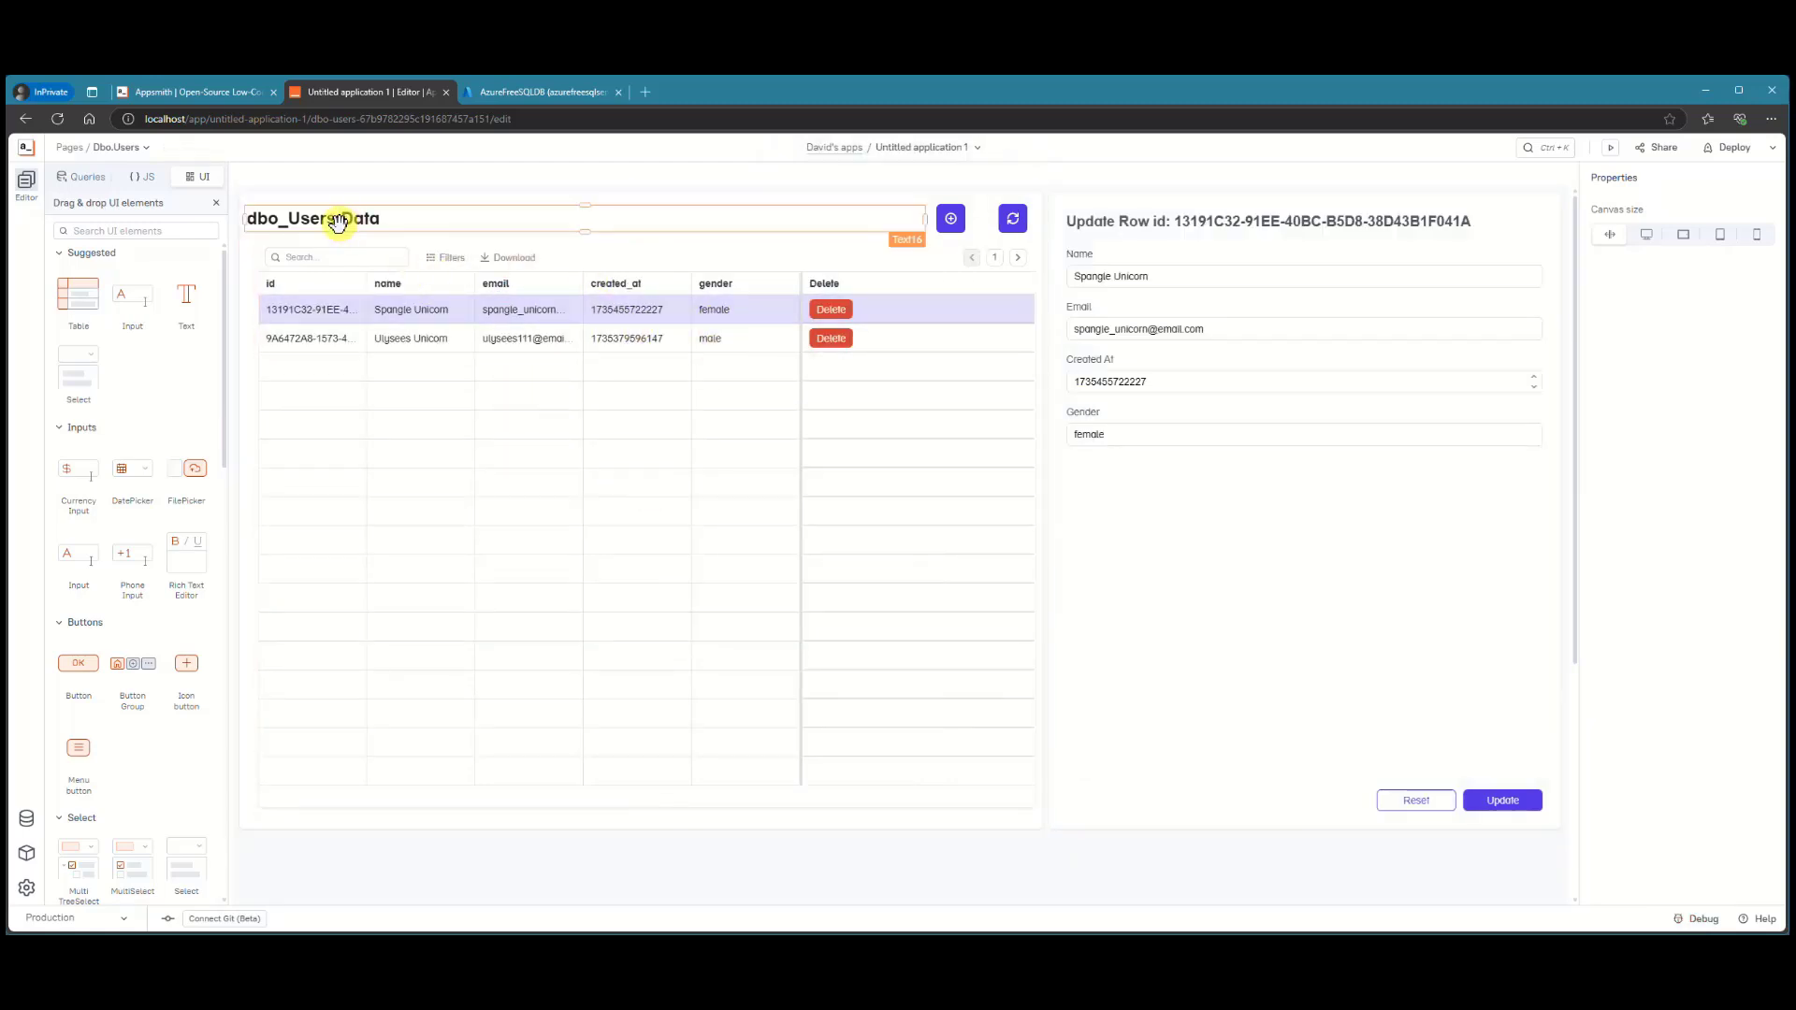
click(285, 266)
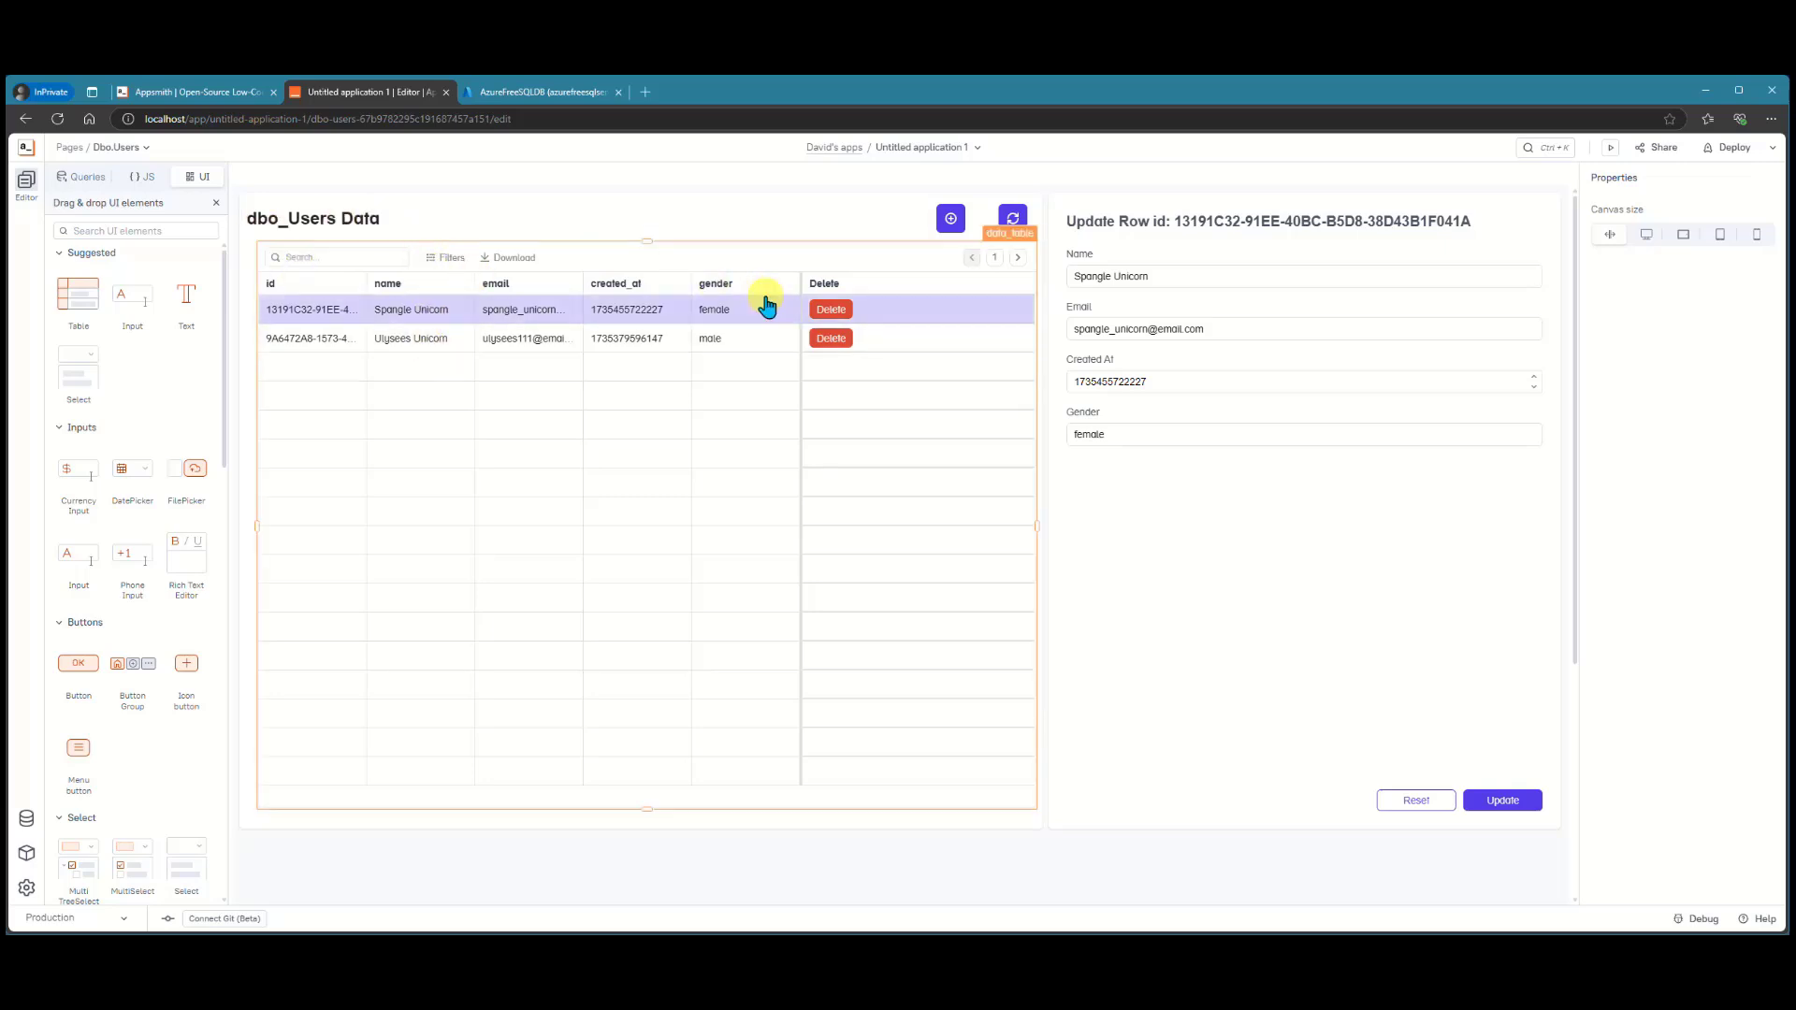
click(493, 220)
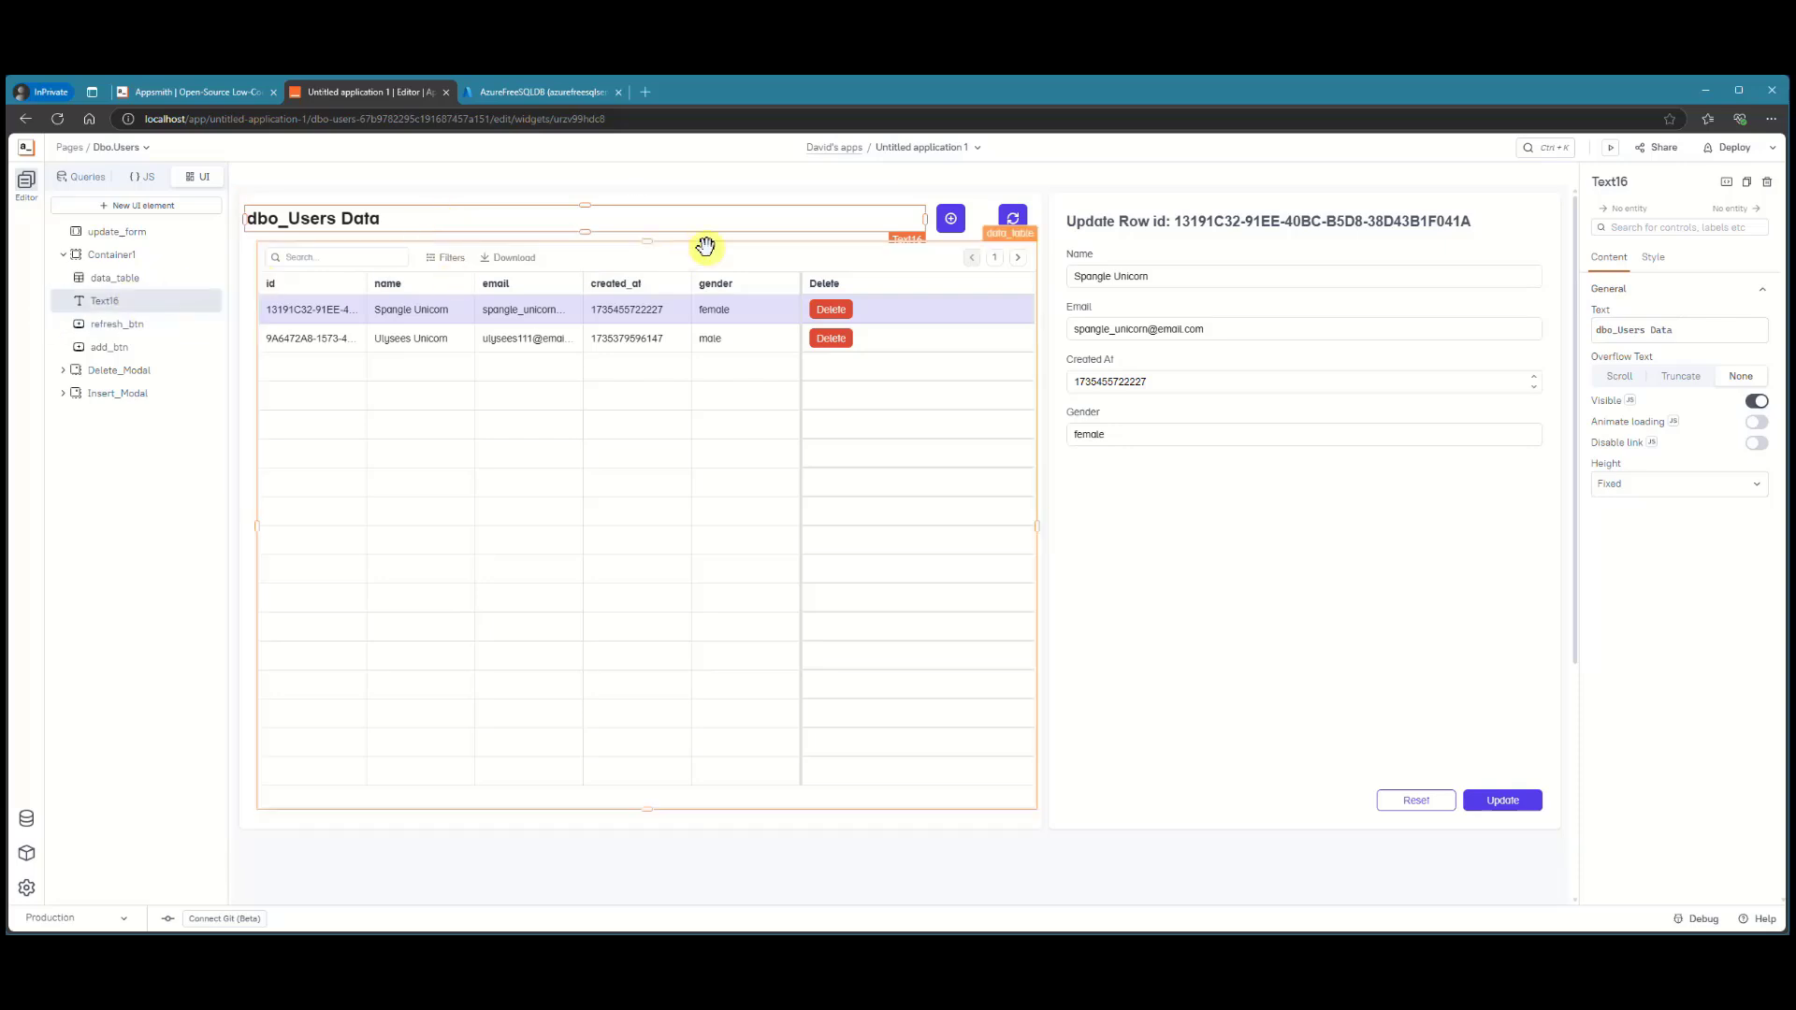
click(1722, 333)
drag(1720, 332, 1600, 330)
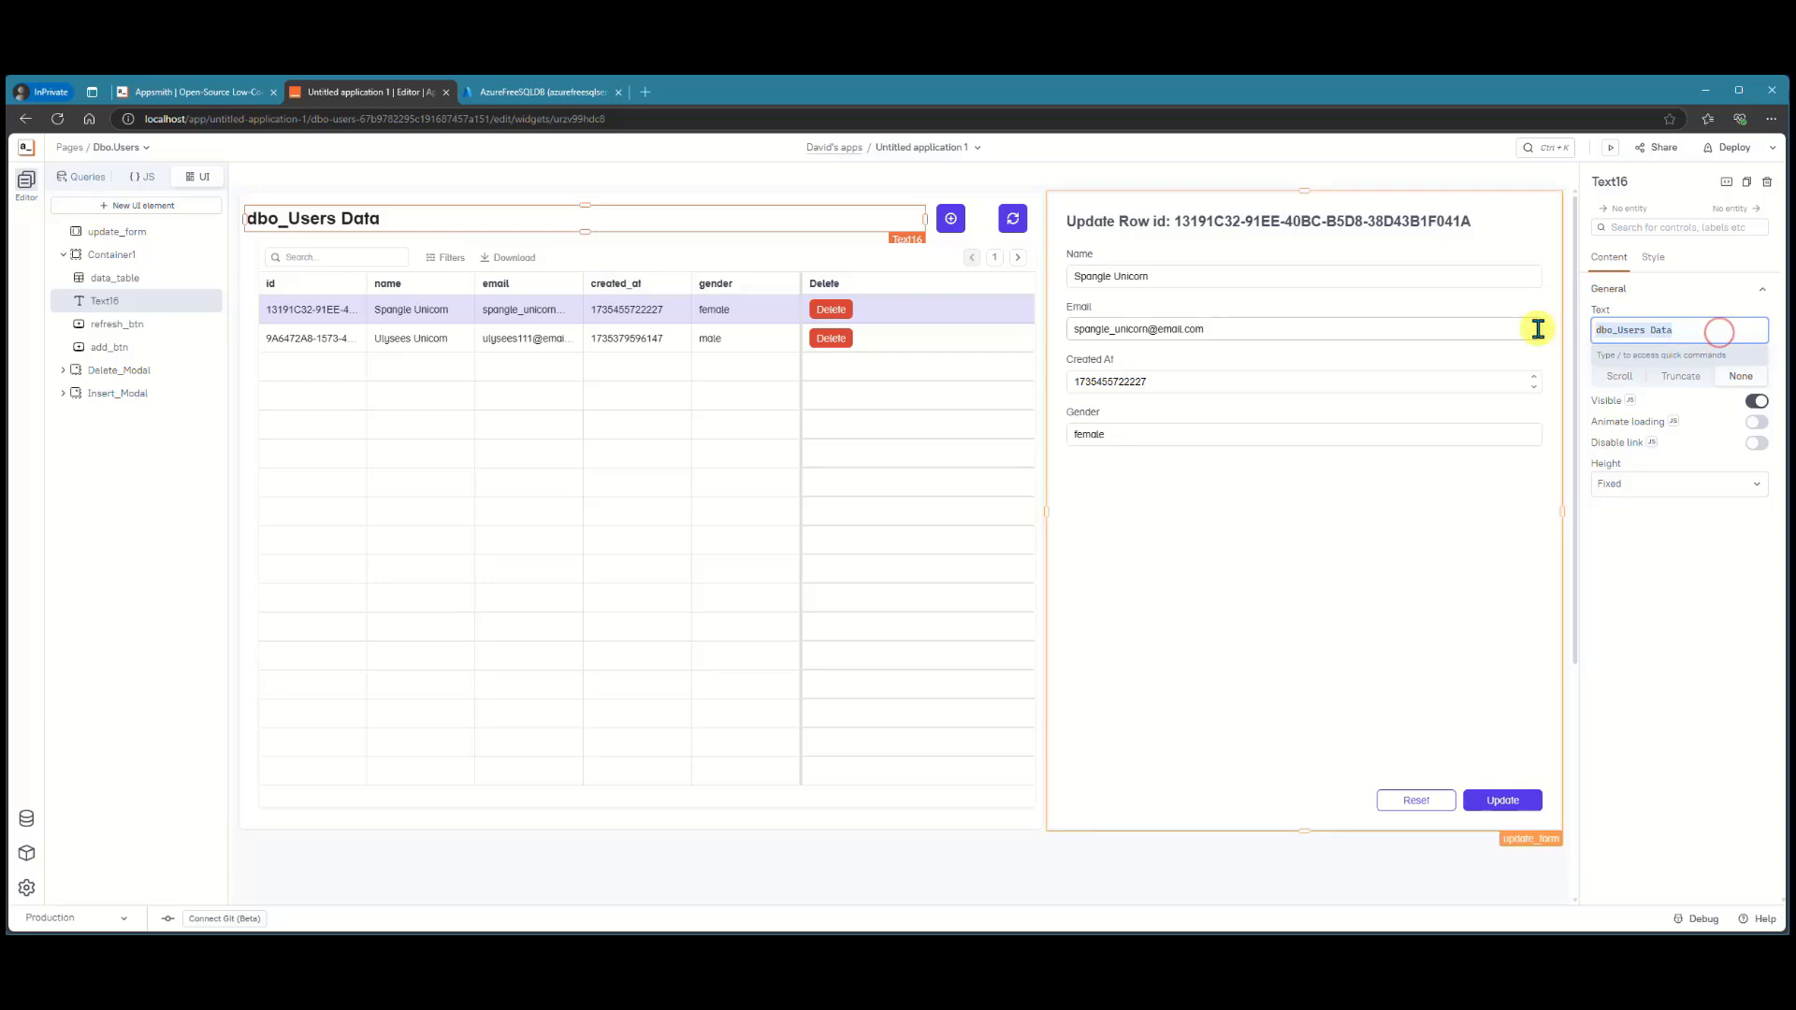
text(Users)
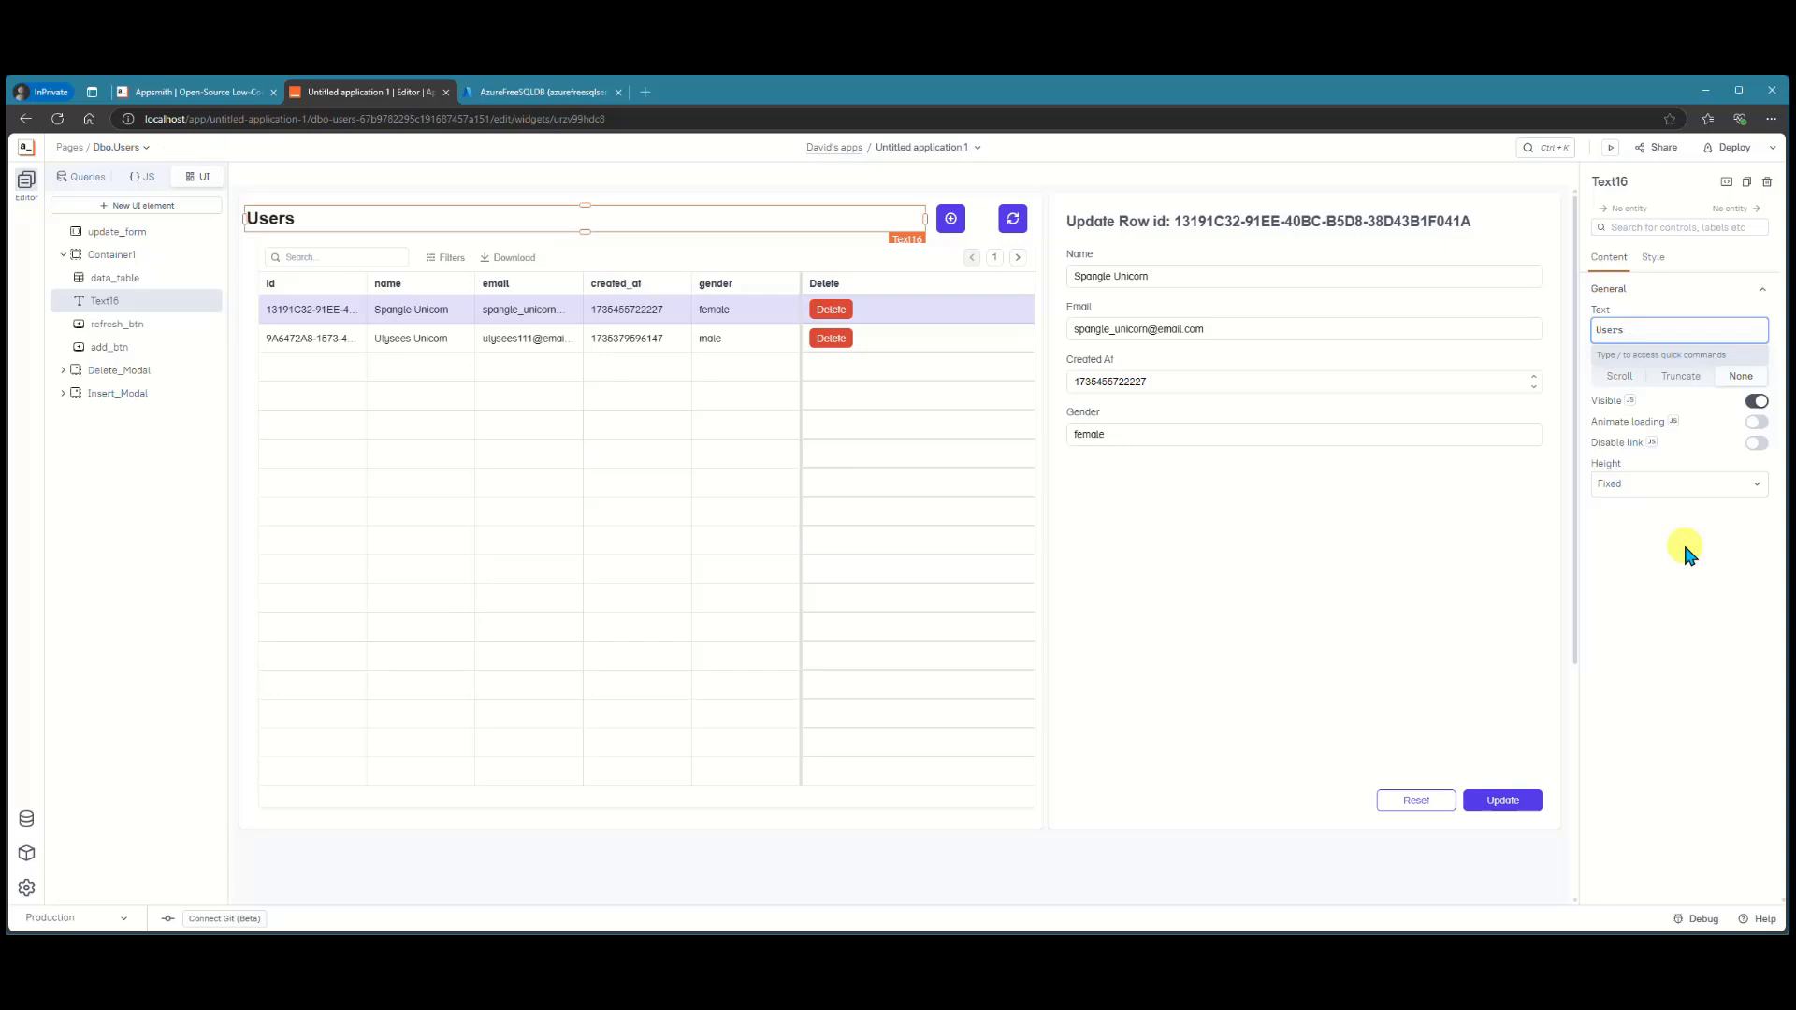
text(/)
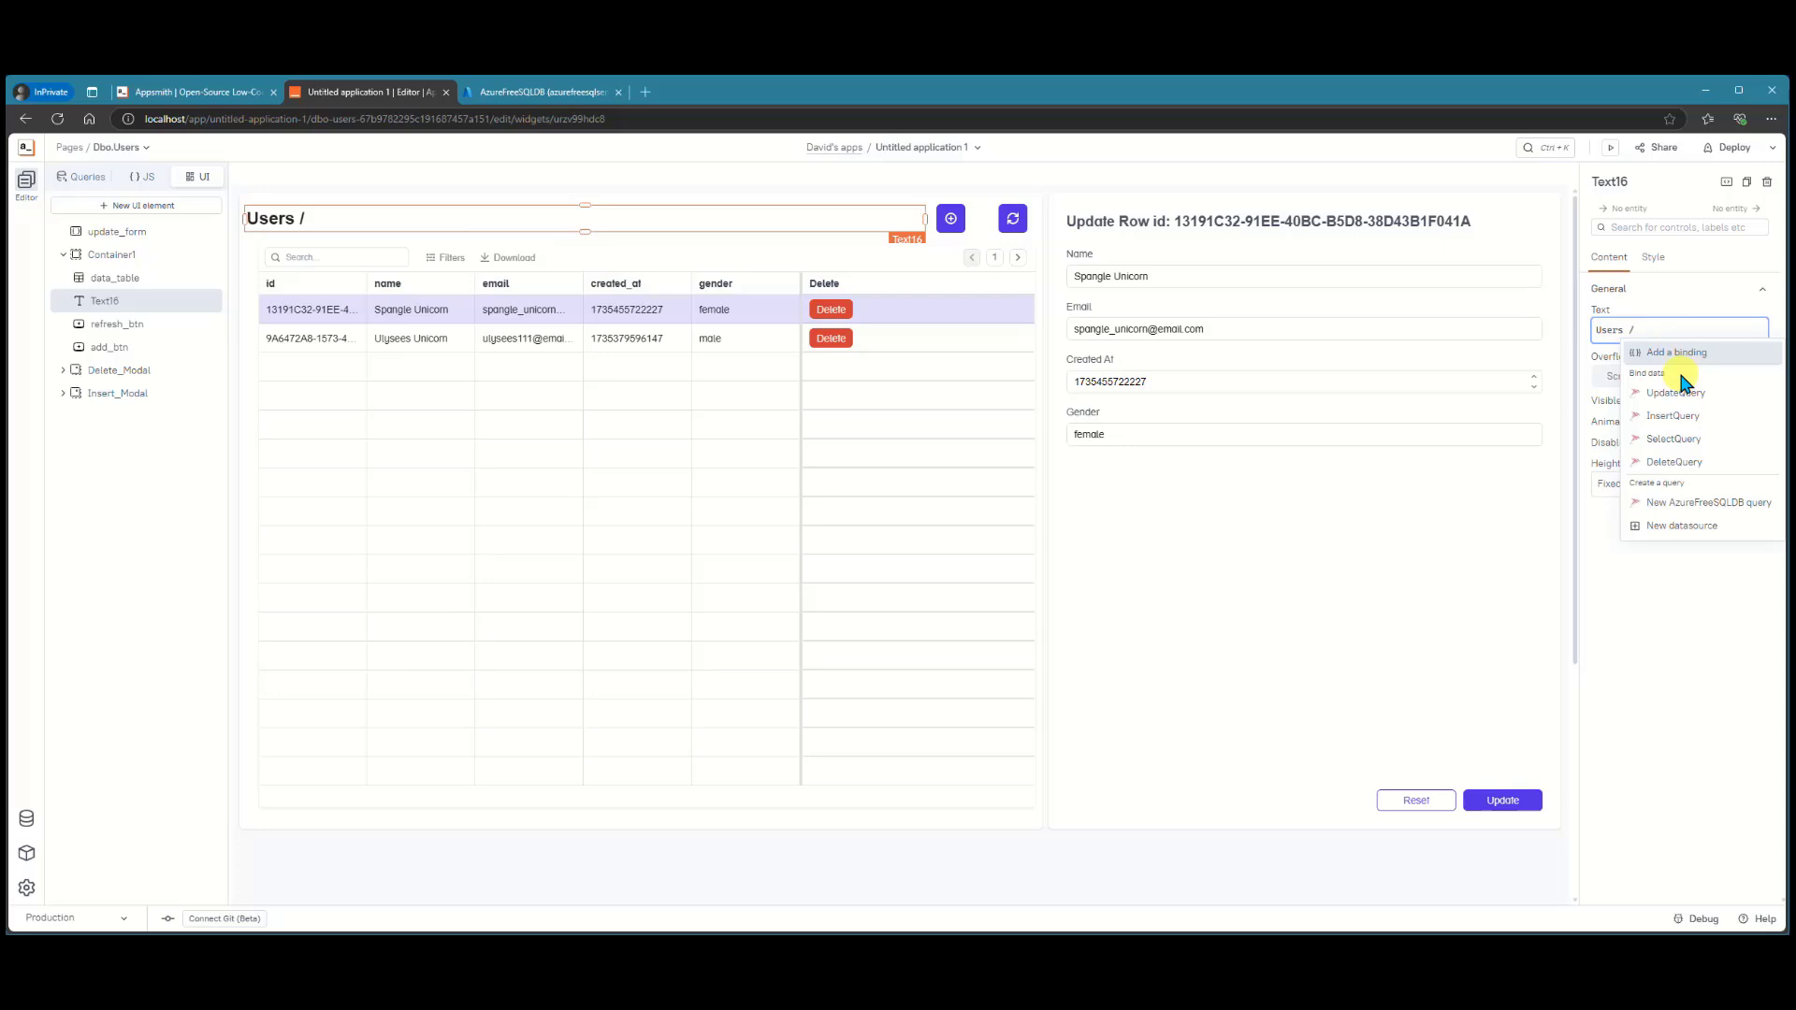
key(BackSpace)
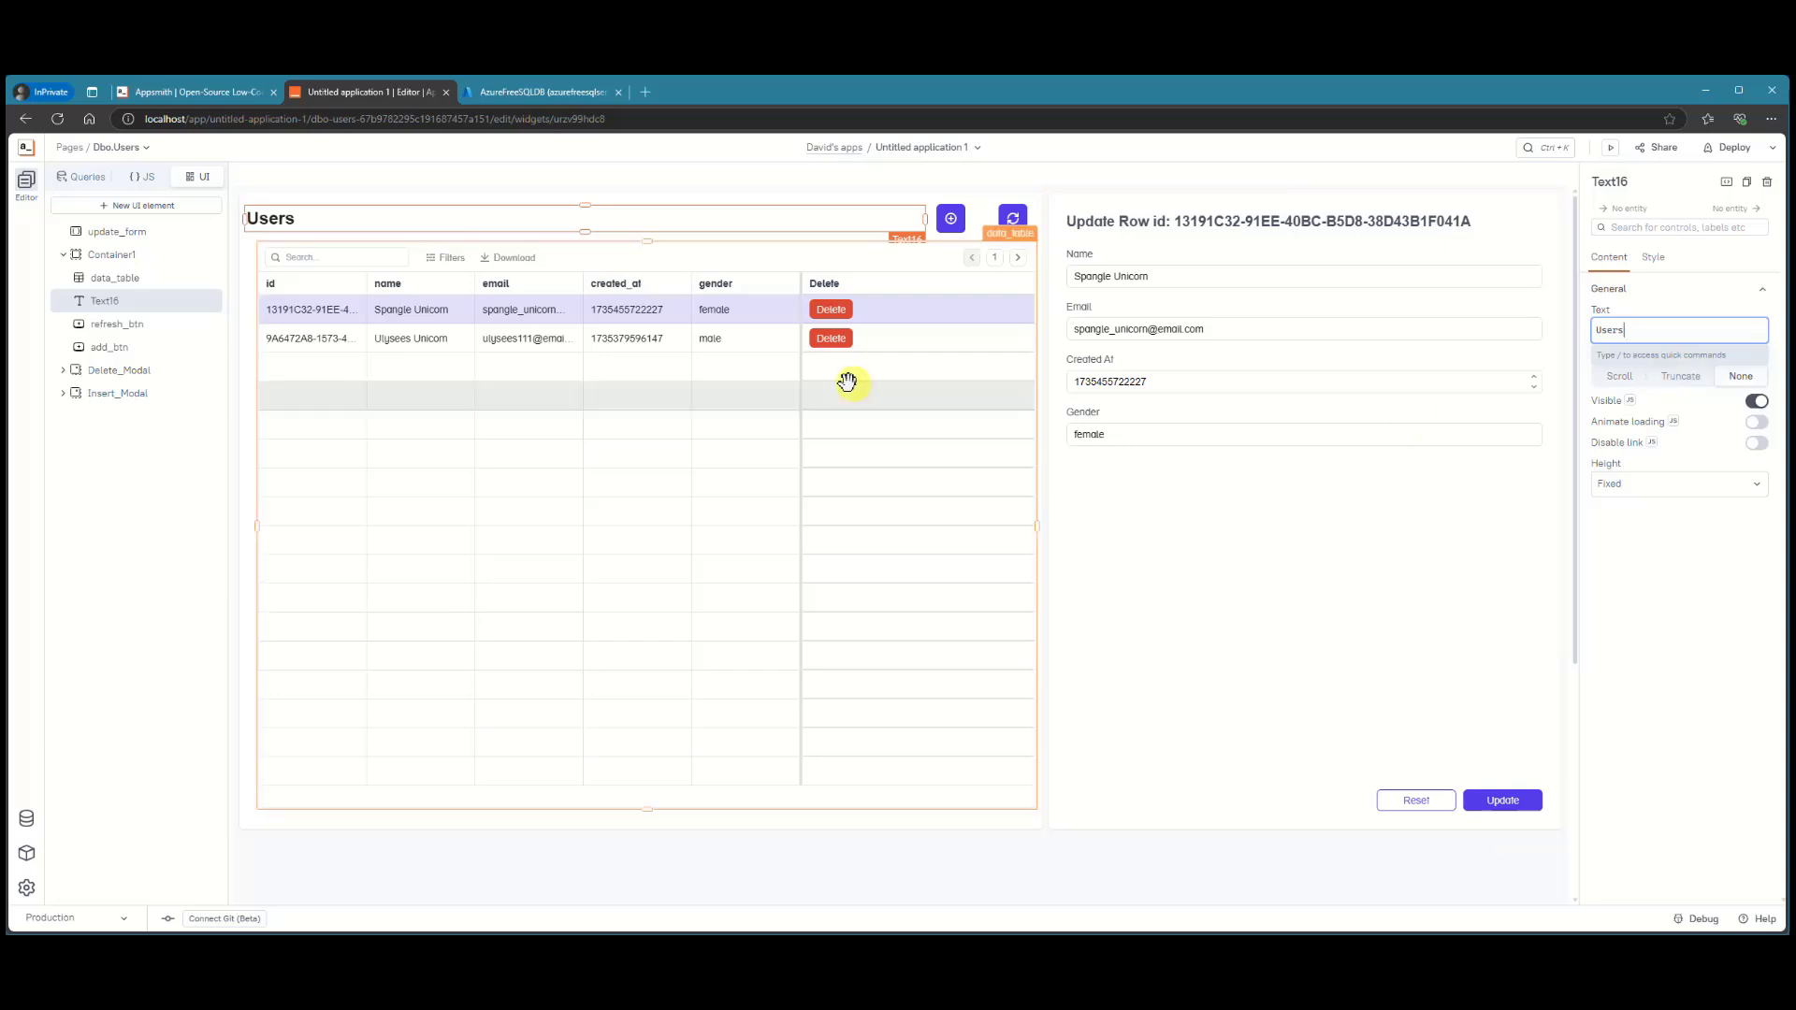
- Examine the page's JS objects, the installed libraries and the JS libraries offered for installation, and return to the editor
click(144, 178)
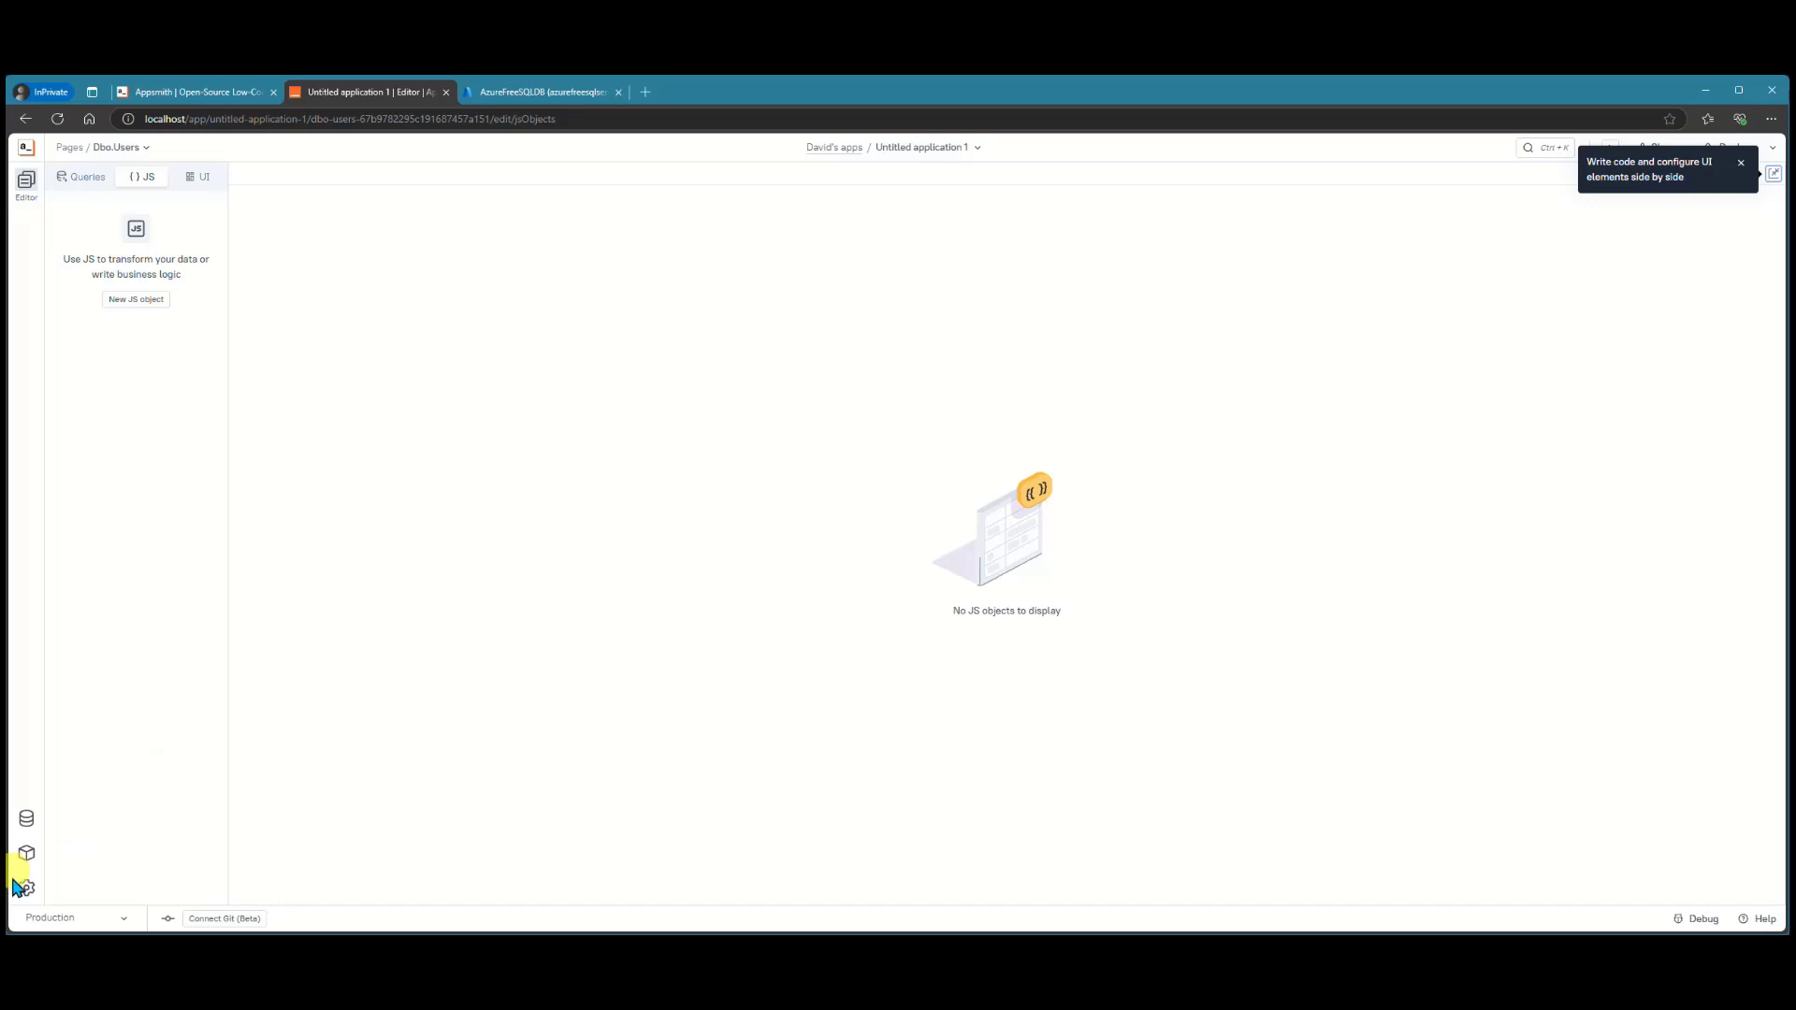
click(25, 854)
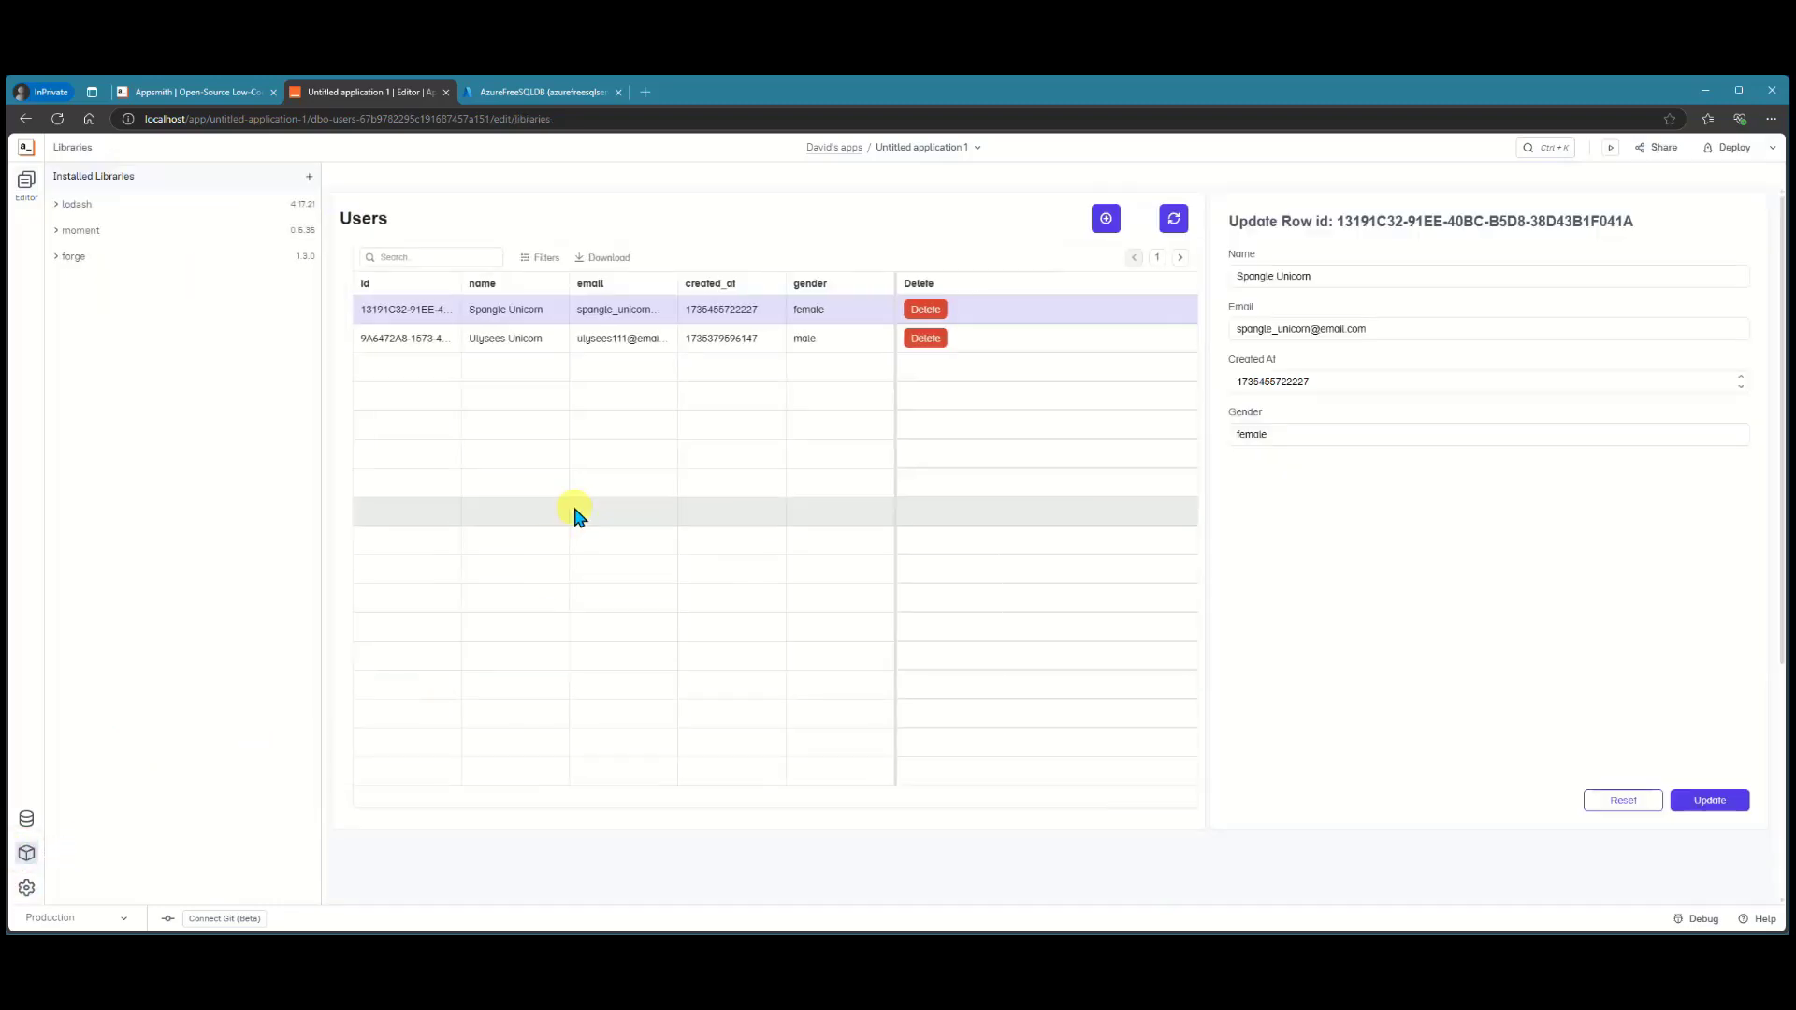
click(56, 231)
click(56, 231)
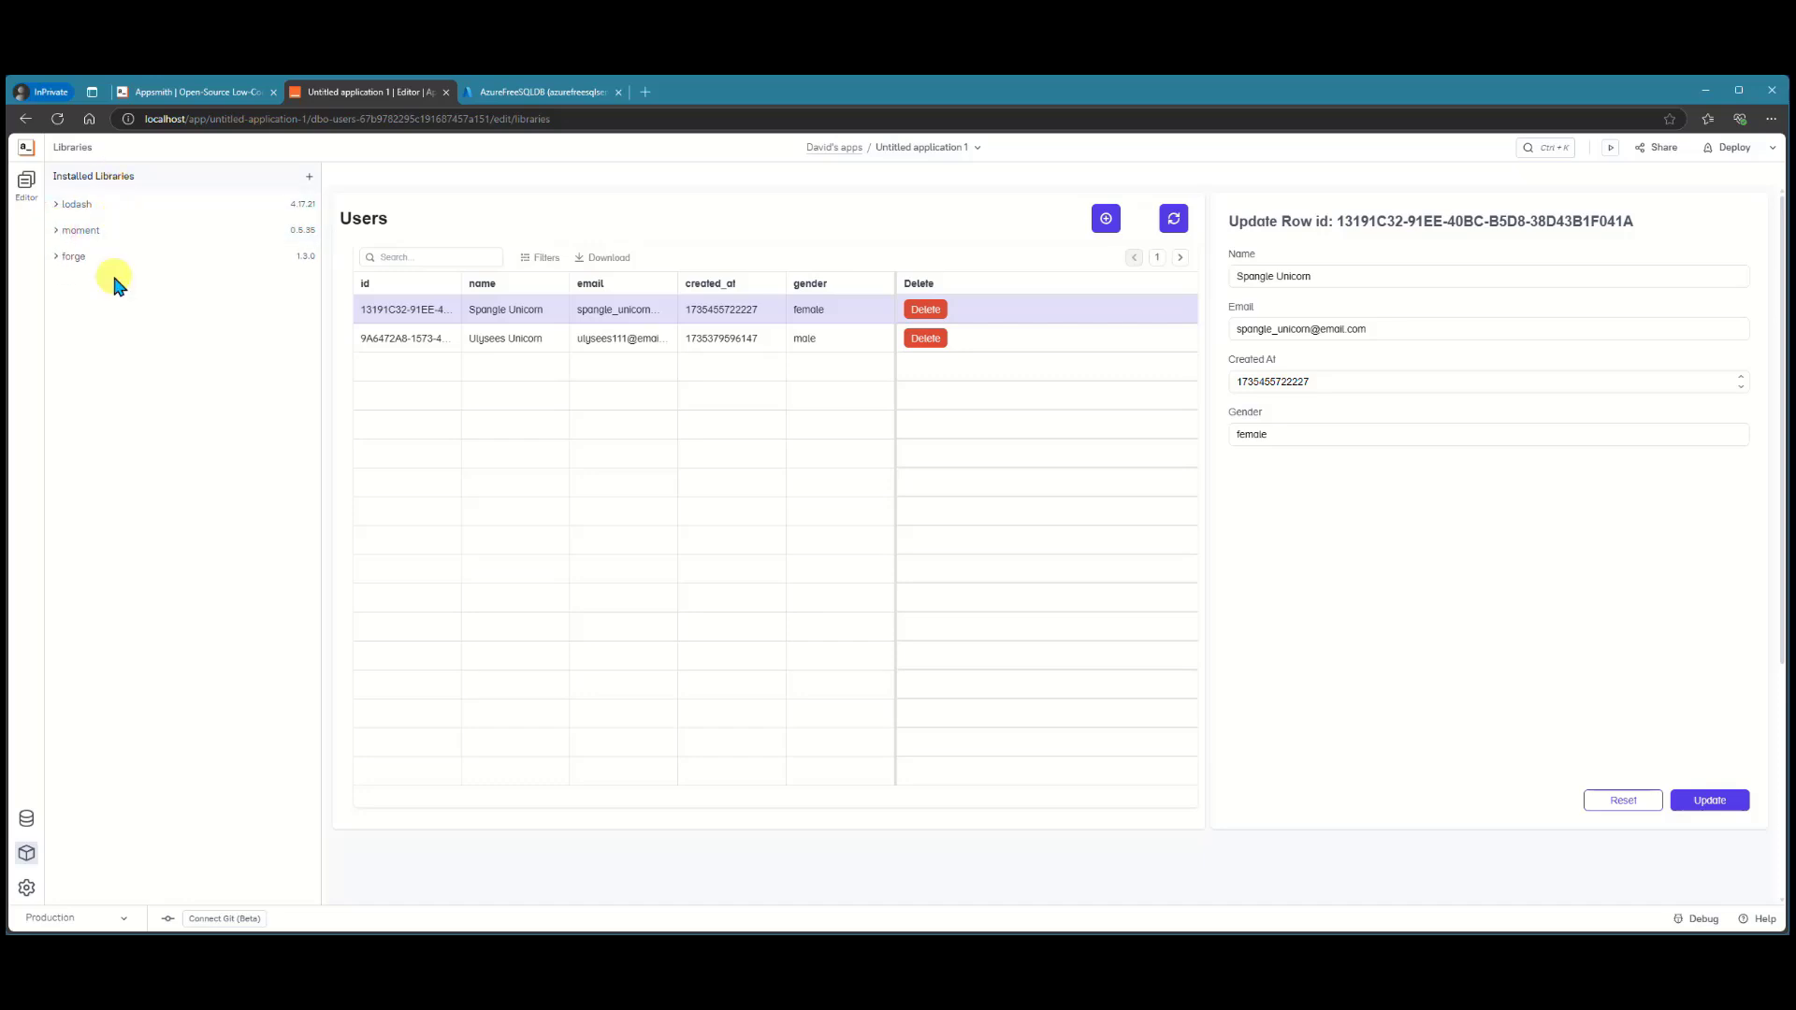
click(312, 178)
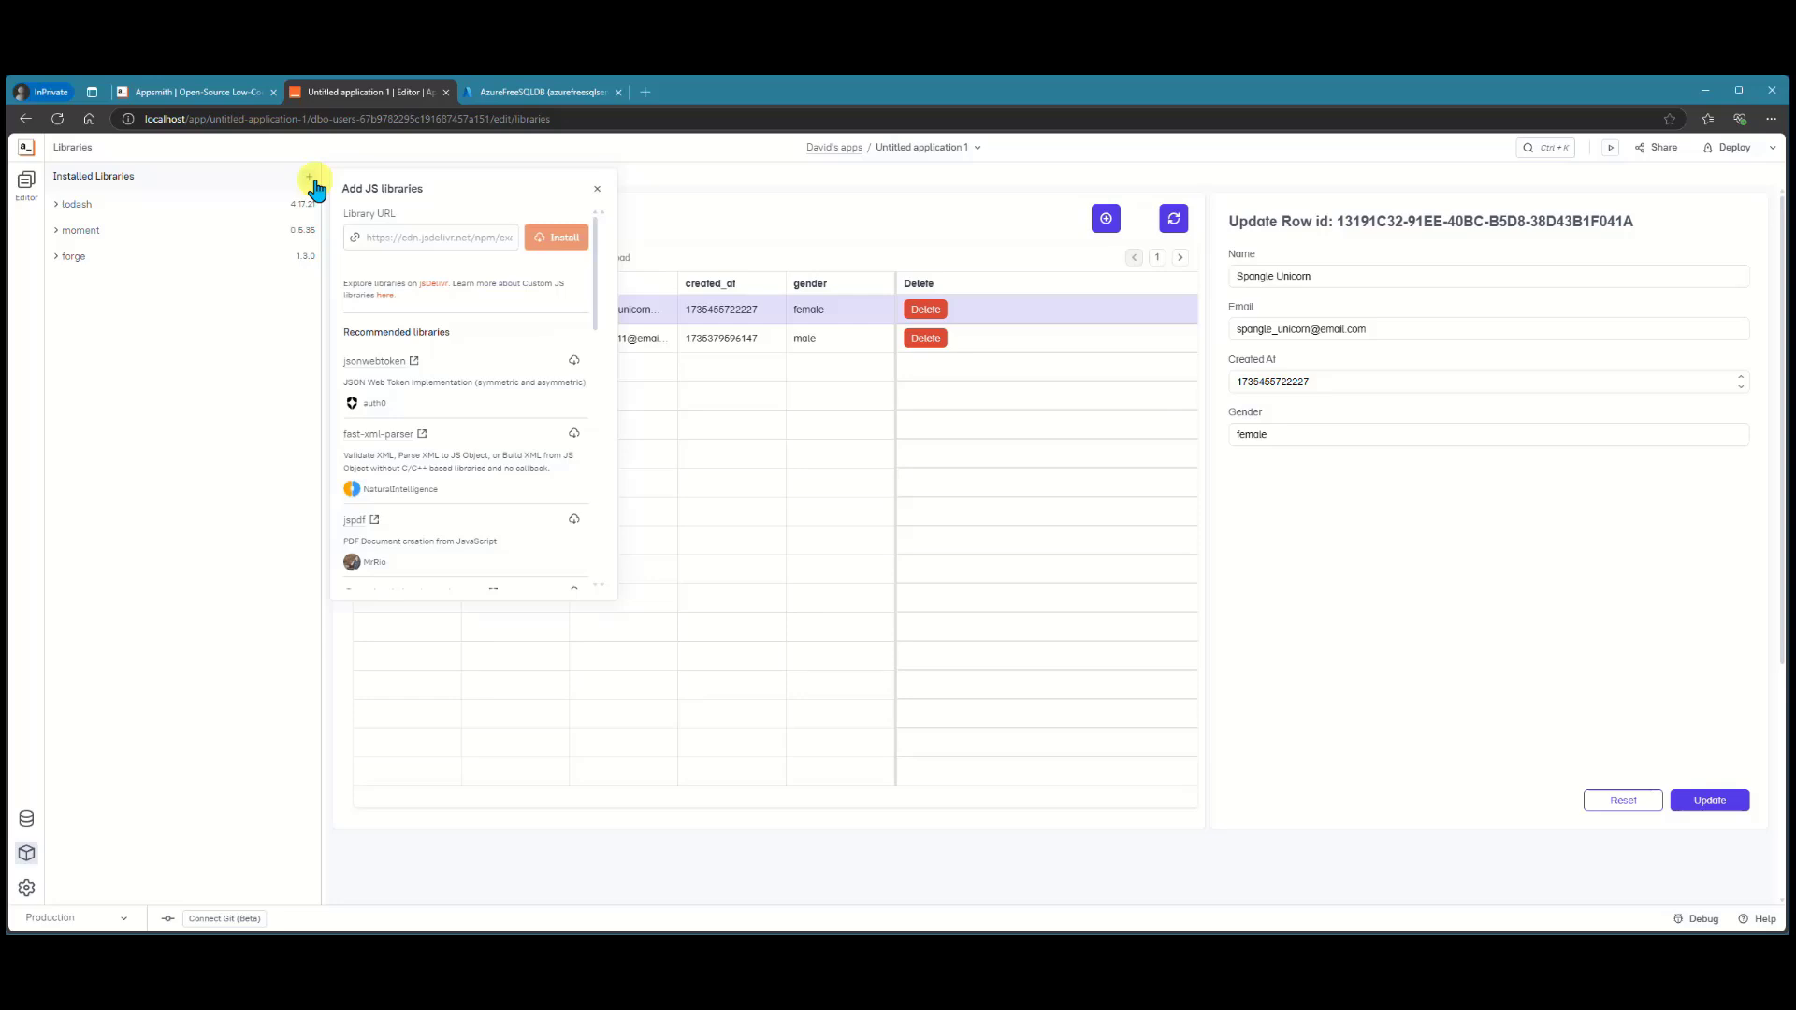
click(313, 181)
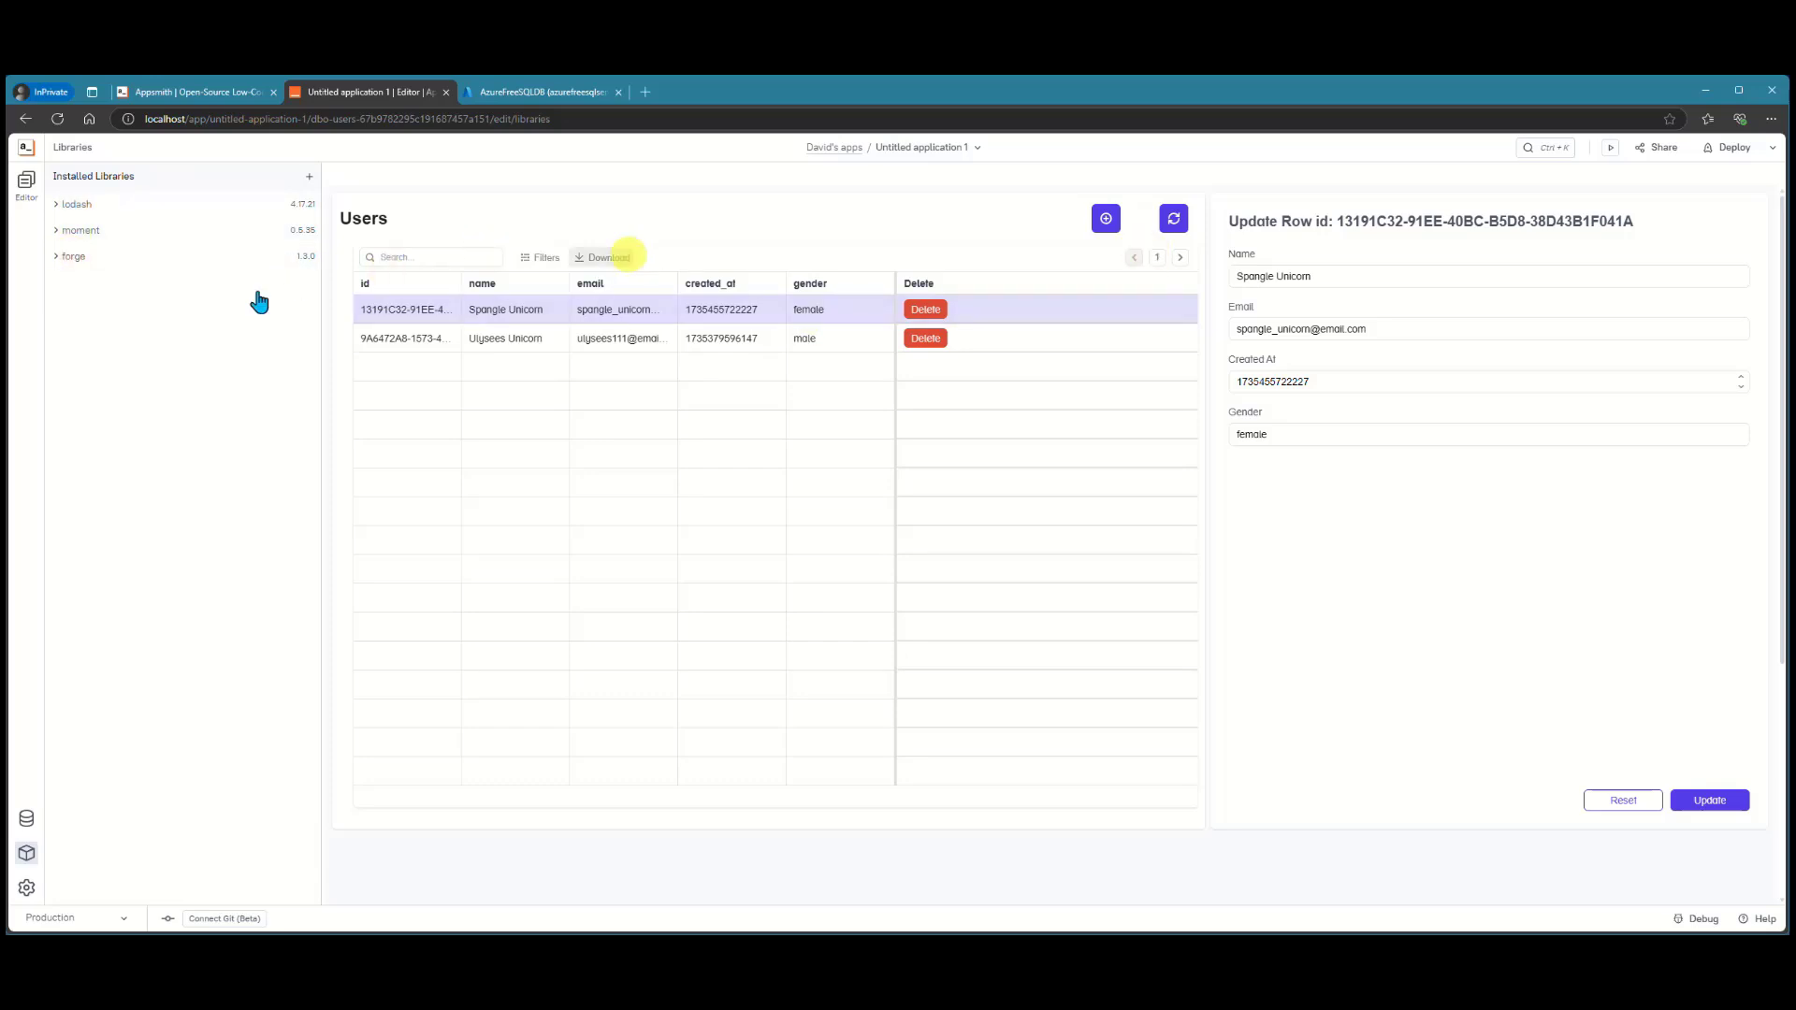
click(25, 188)
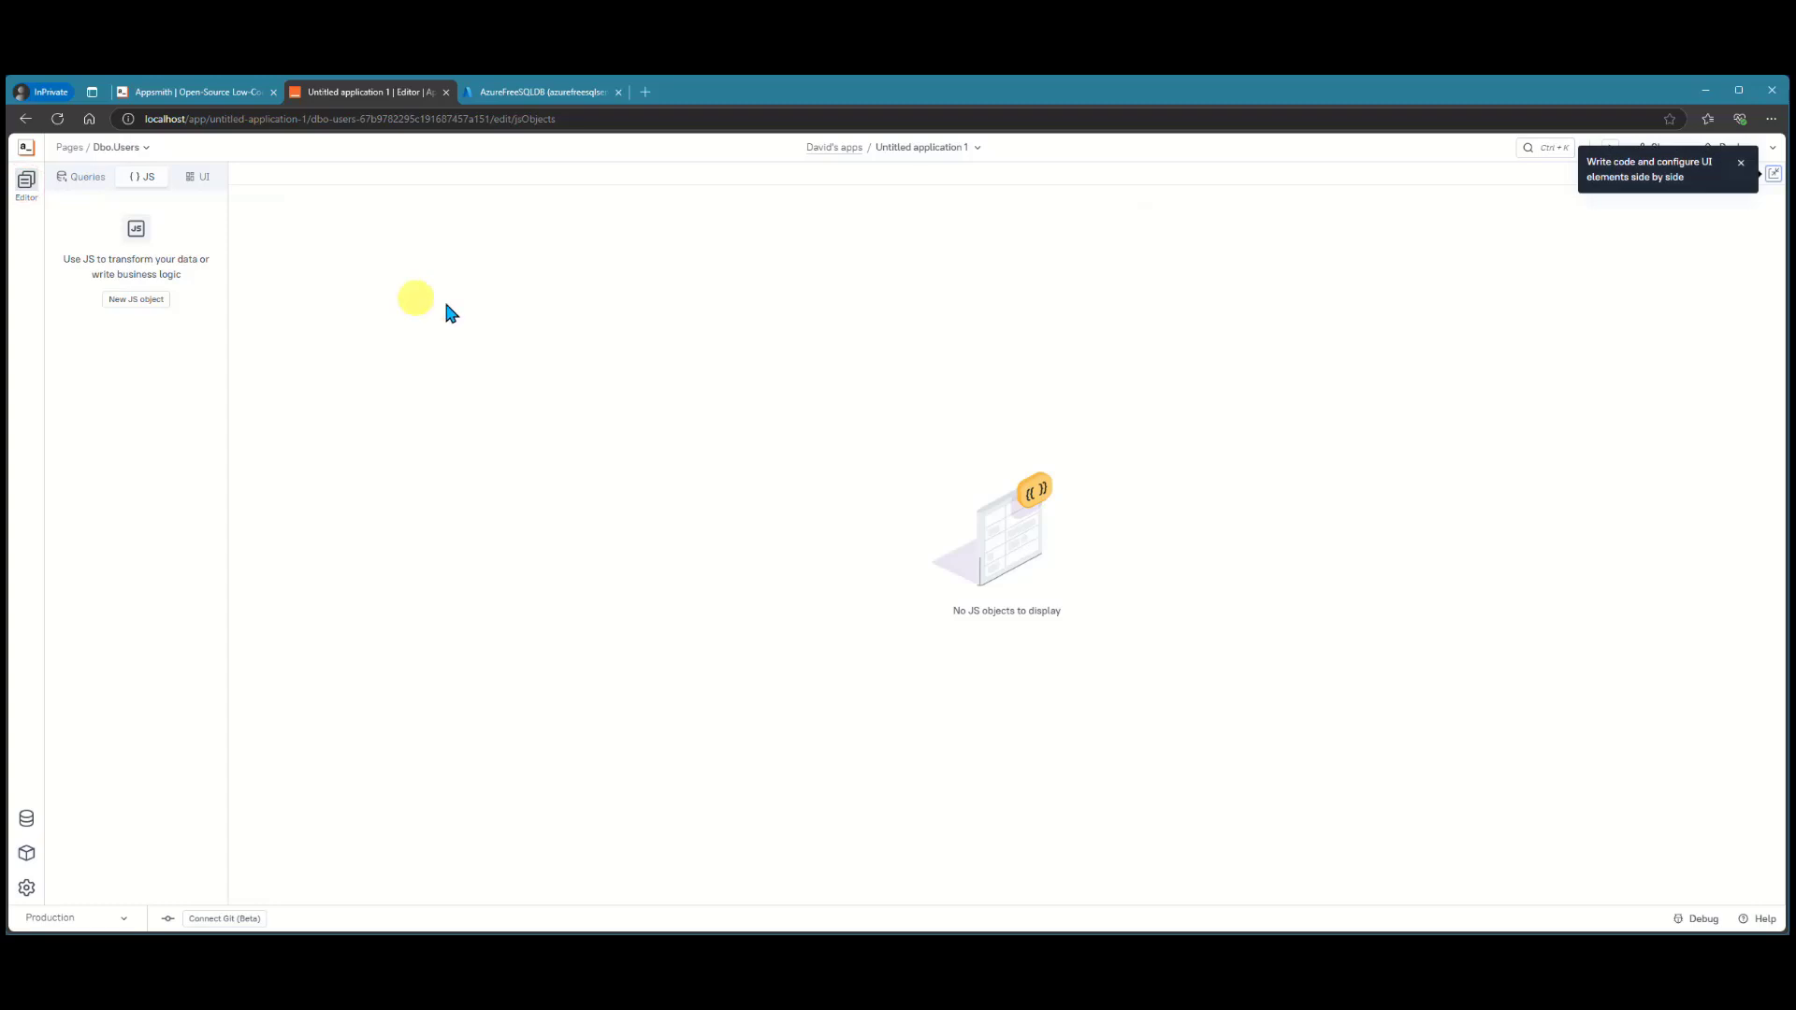
- Return to the page's UI elements, select the second row of the Users table, and preview the application
click(198, 176)
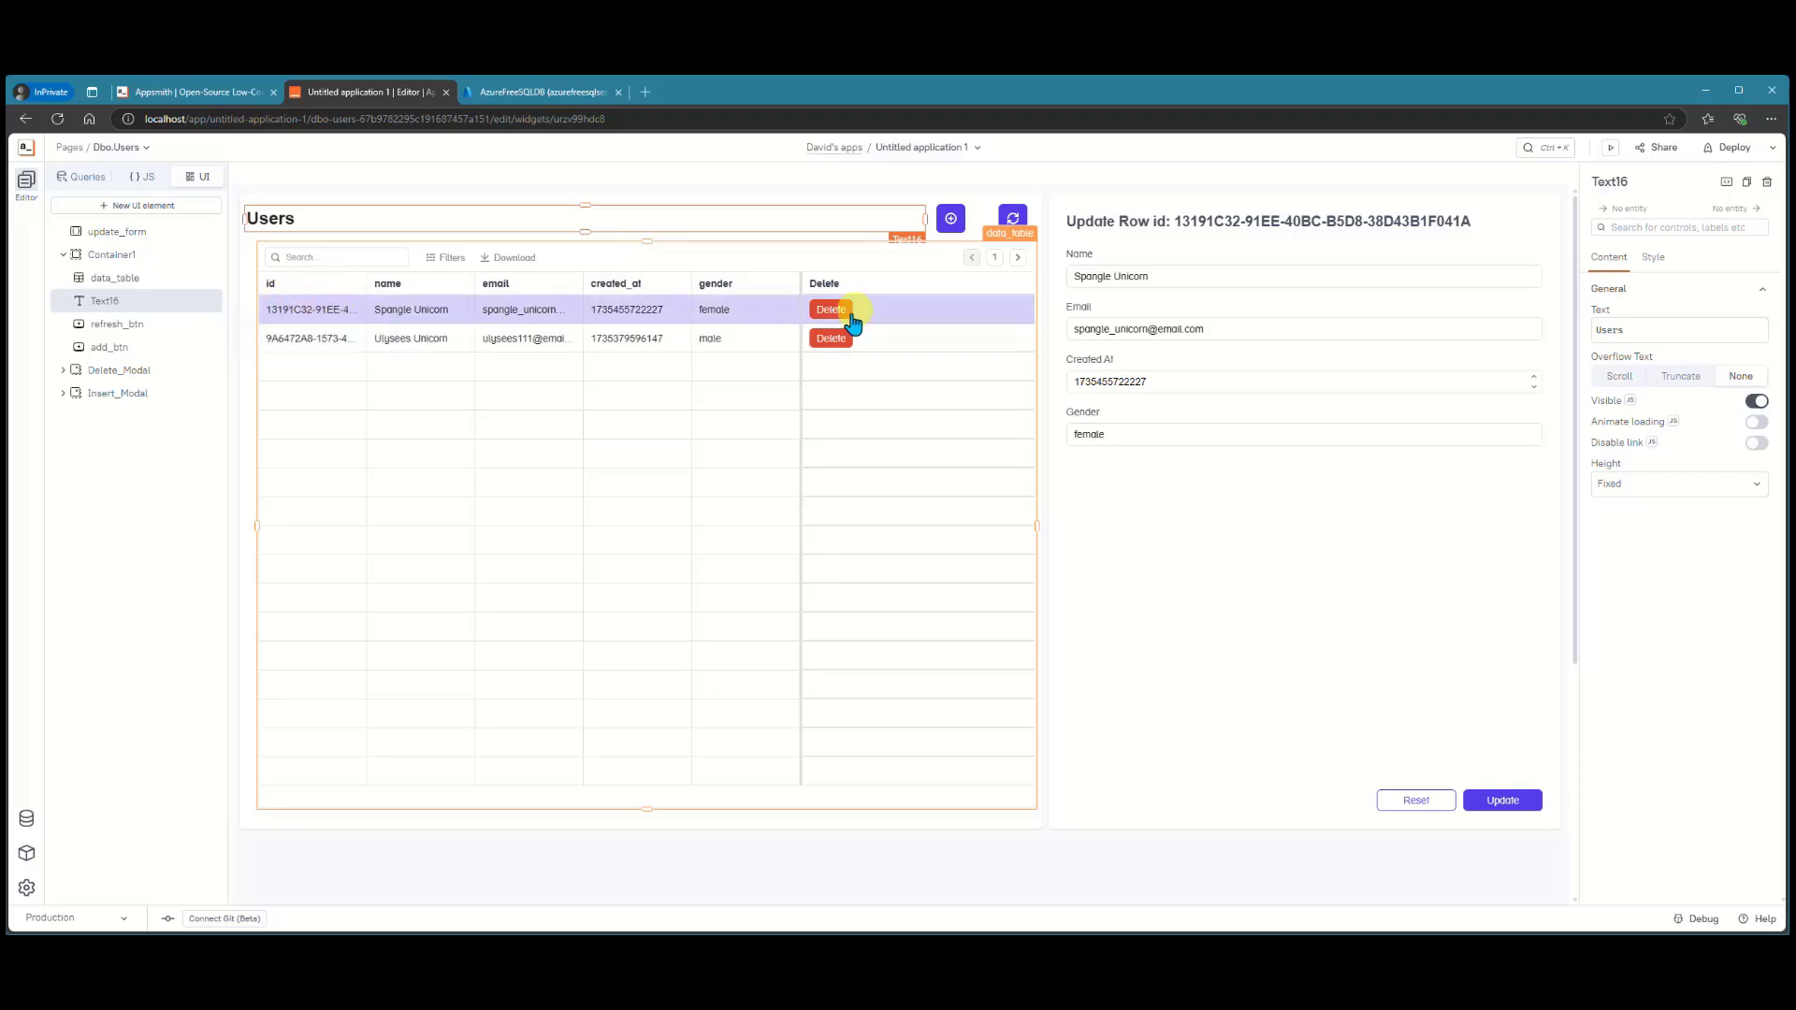
click(329, 348)
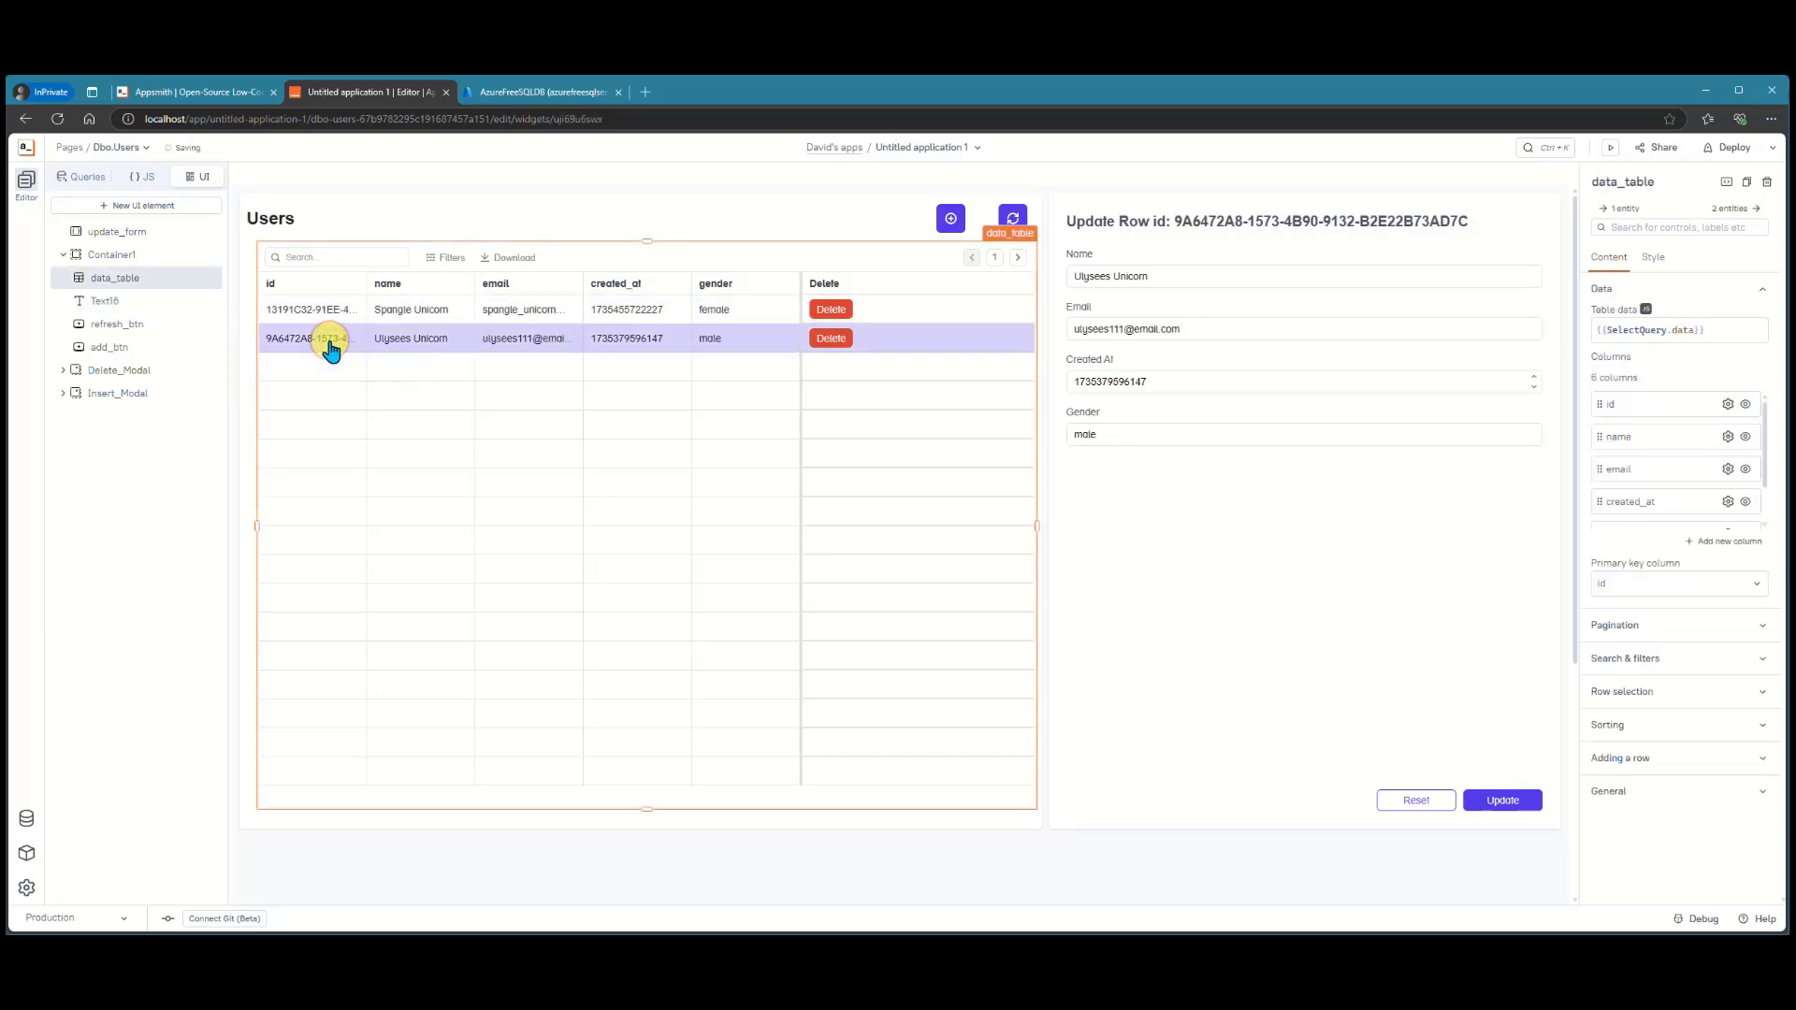
click(1610, 150)
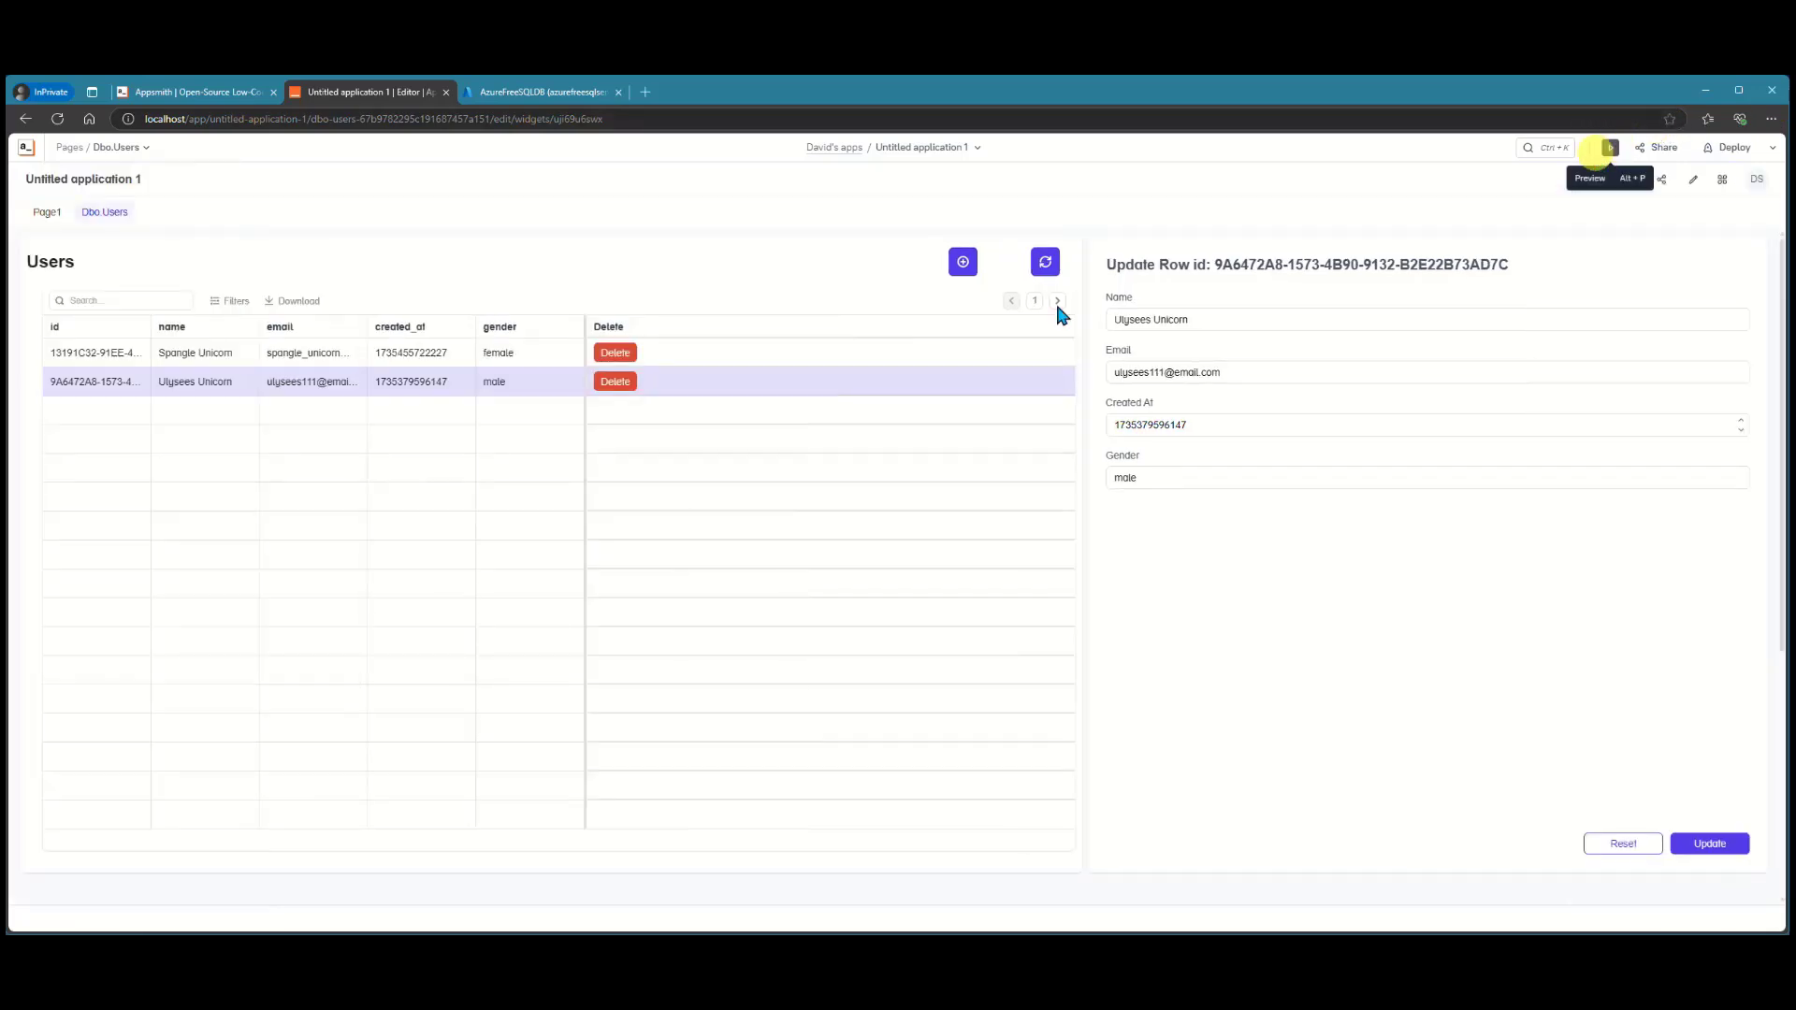
- Select the first user row, append "111" to its name in the update form, and try to update the record
click(506, 355)
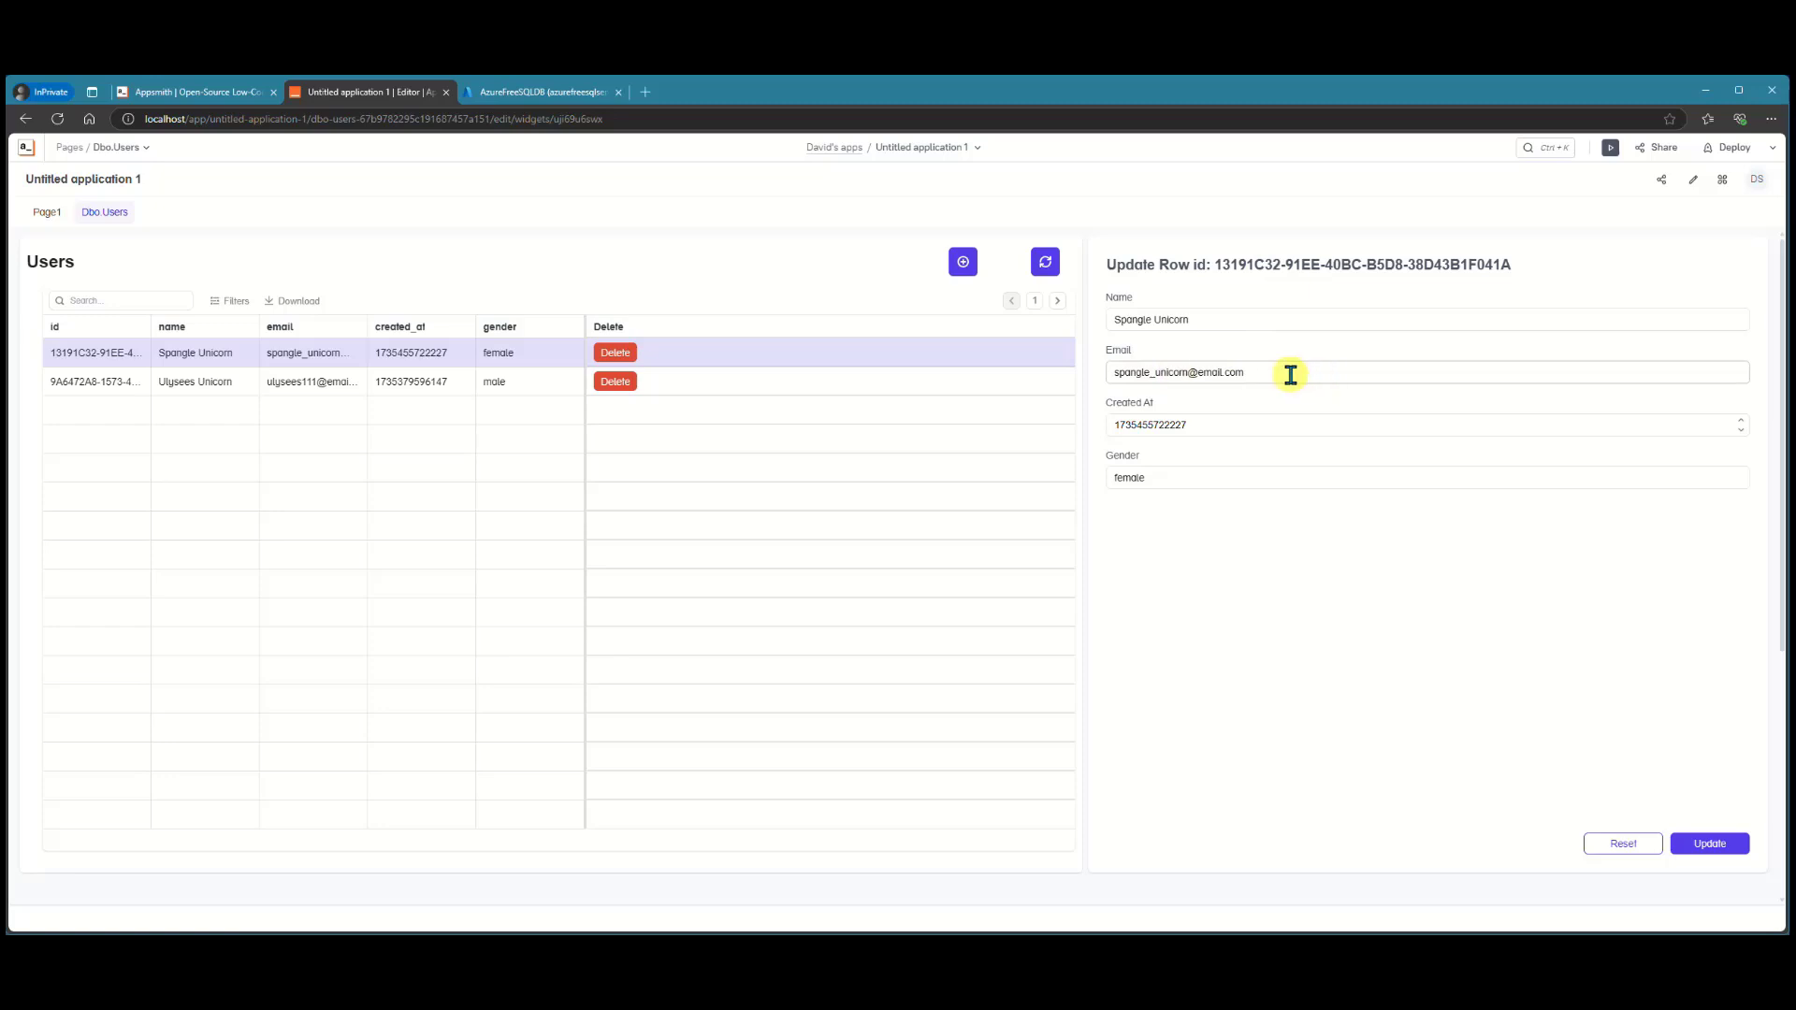
click(1261, 321)
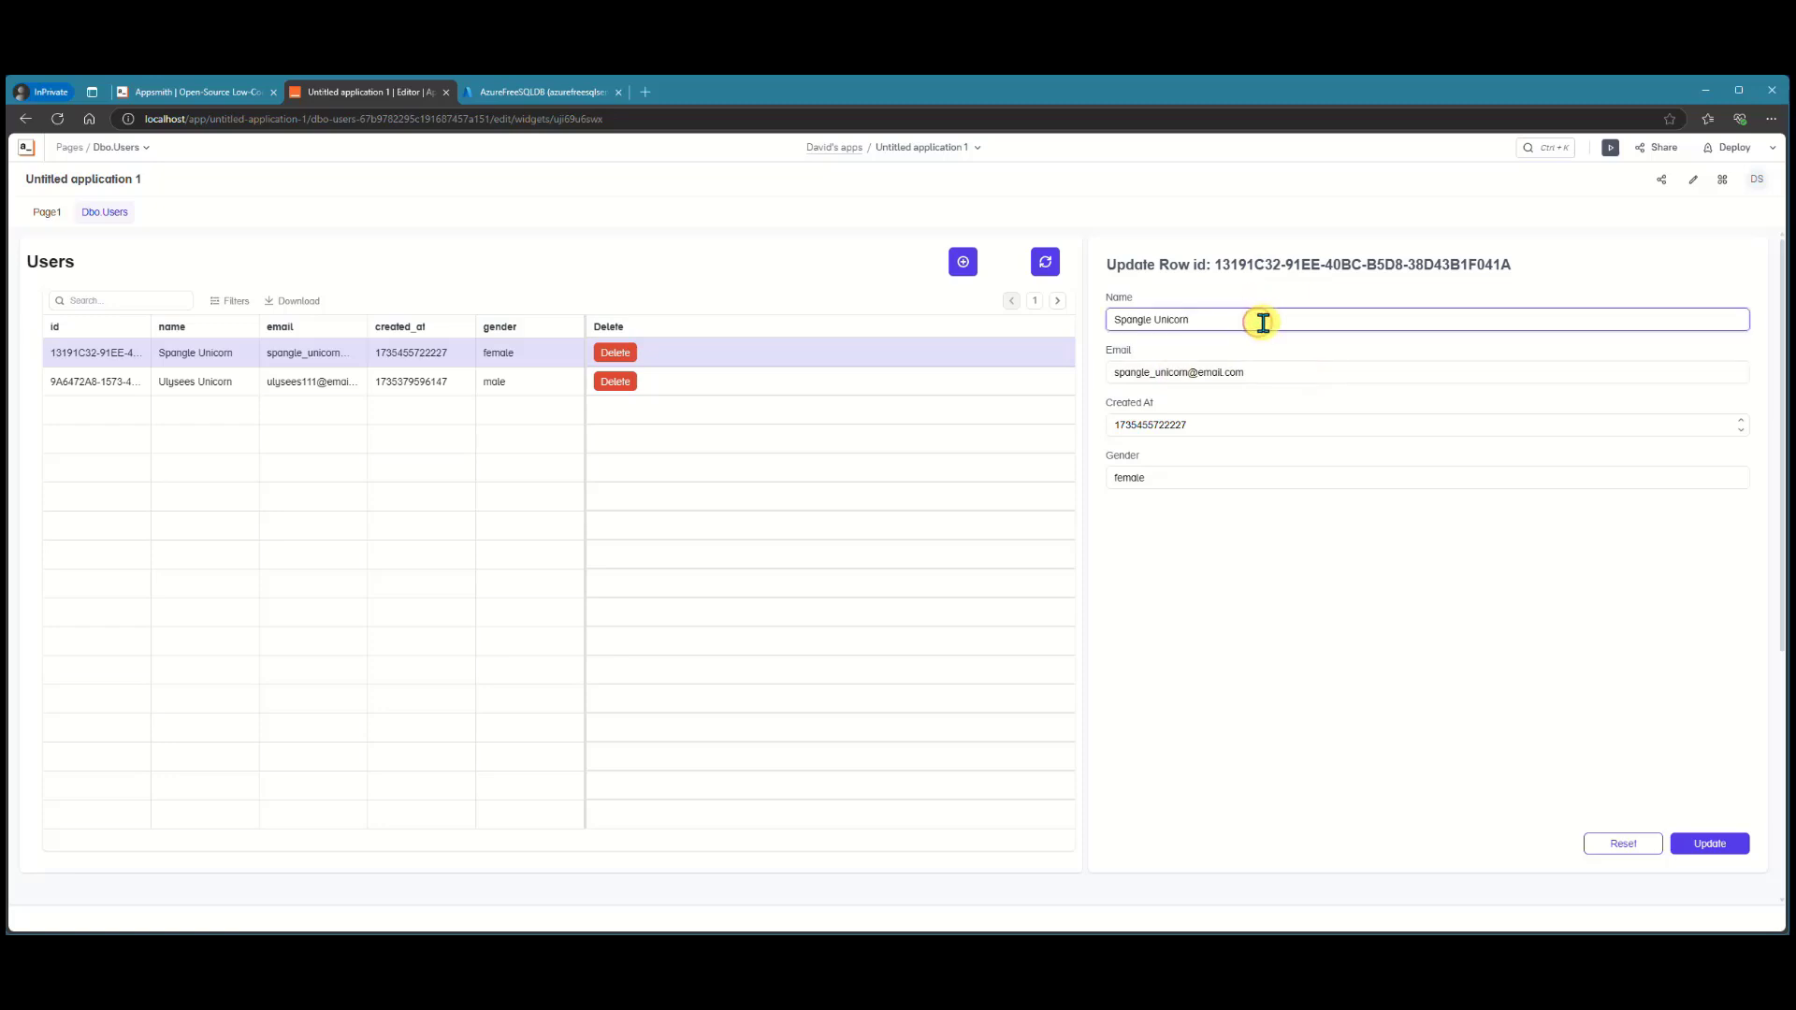
text(111)
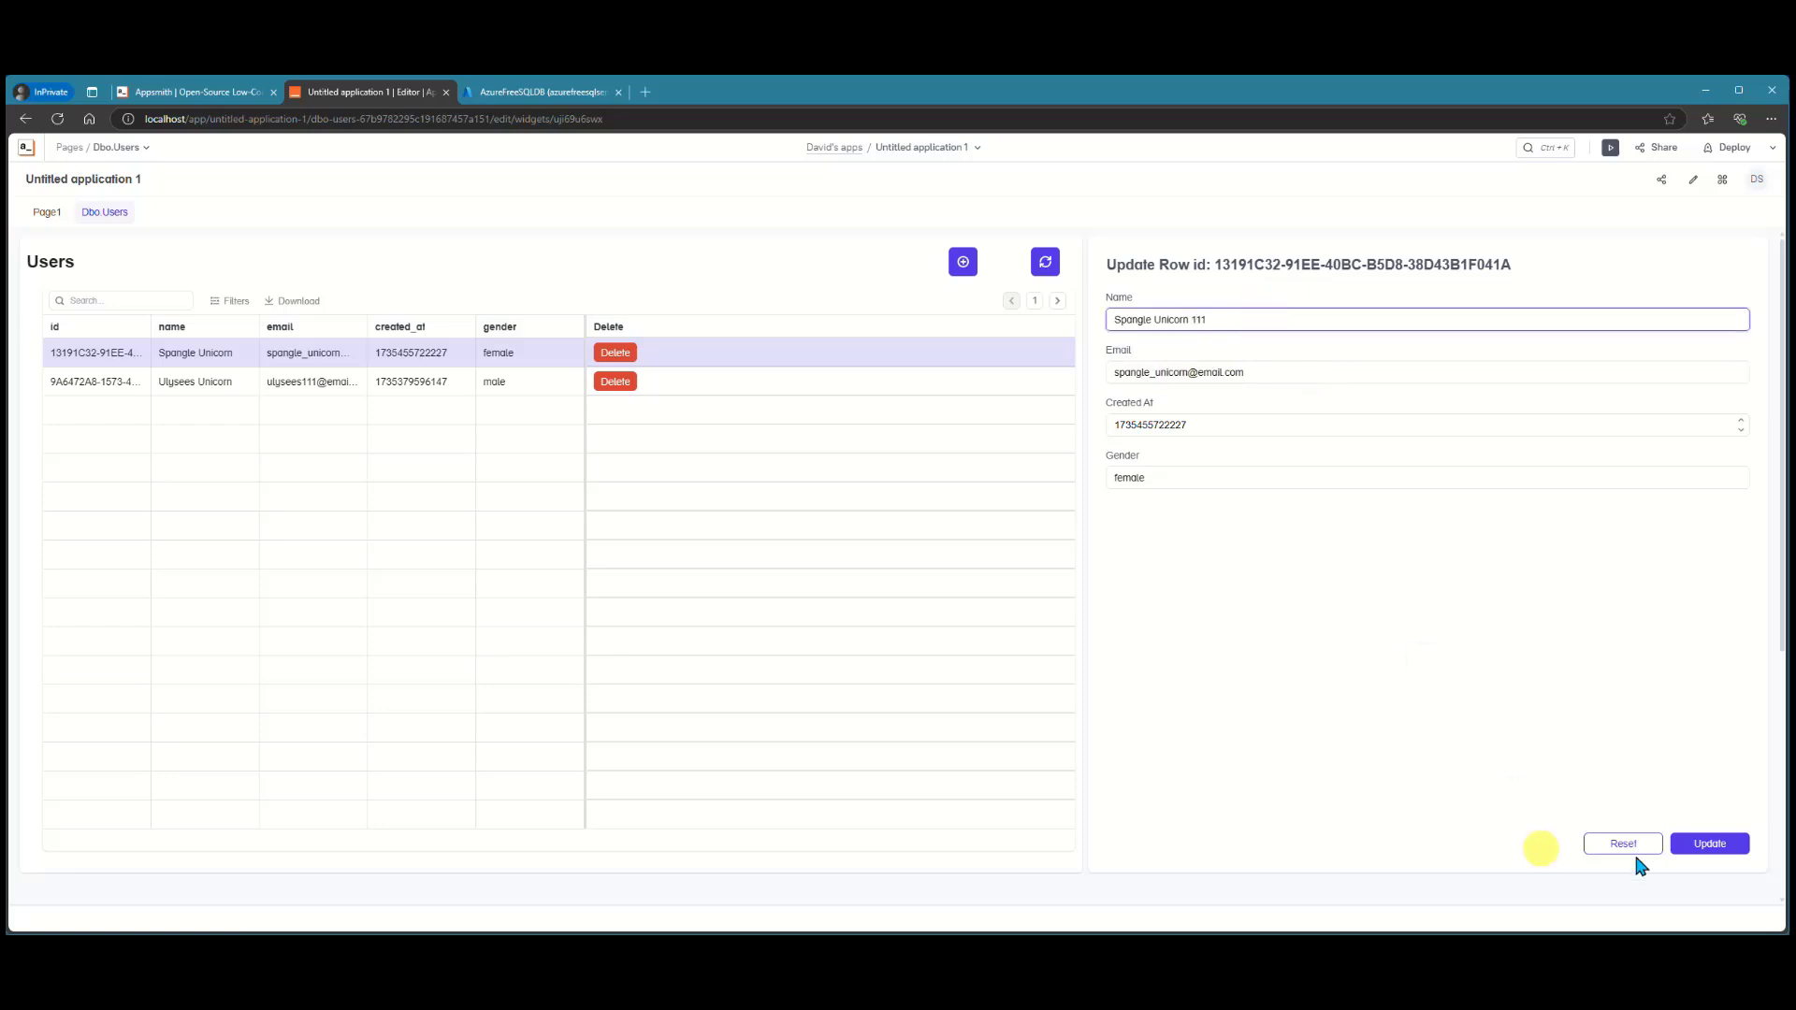
click(1724, 848)
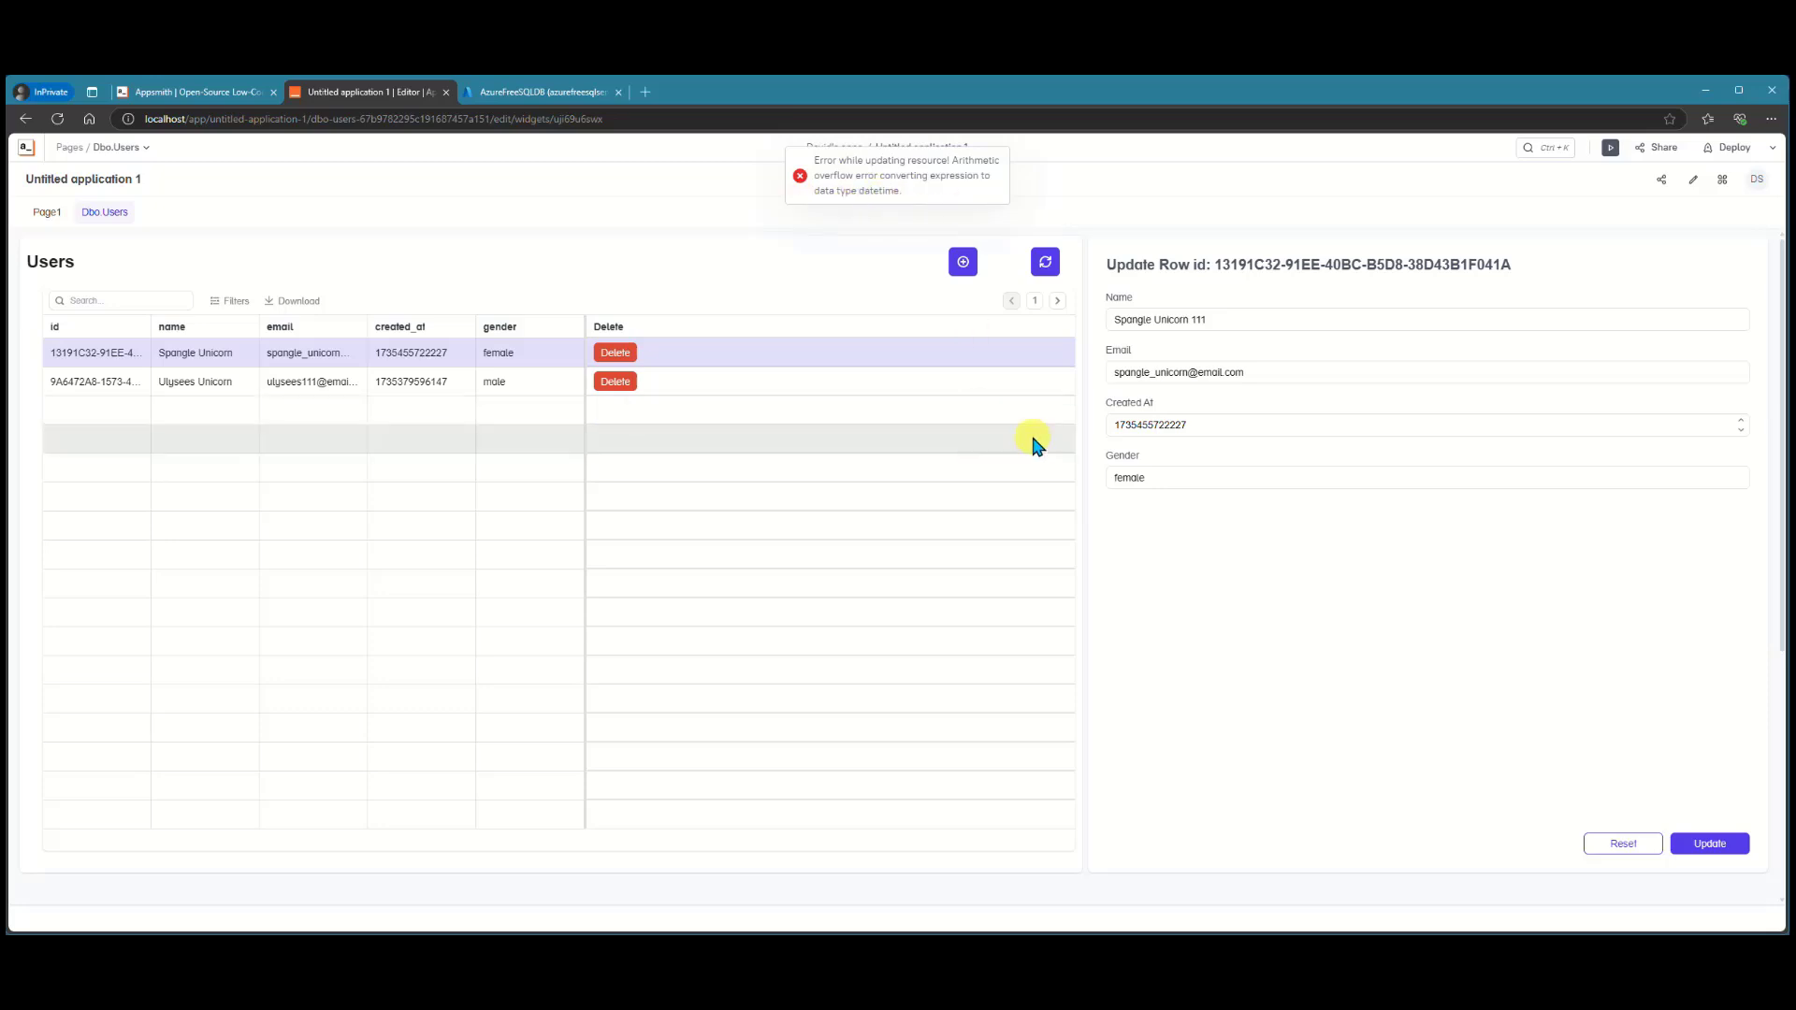
- Try to replace the selected user's Created At value with 2025-02-22
click(1212, 430)
double_click(1215, 430)
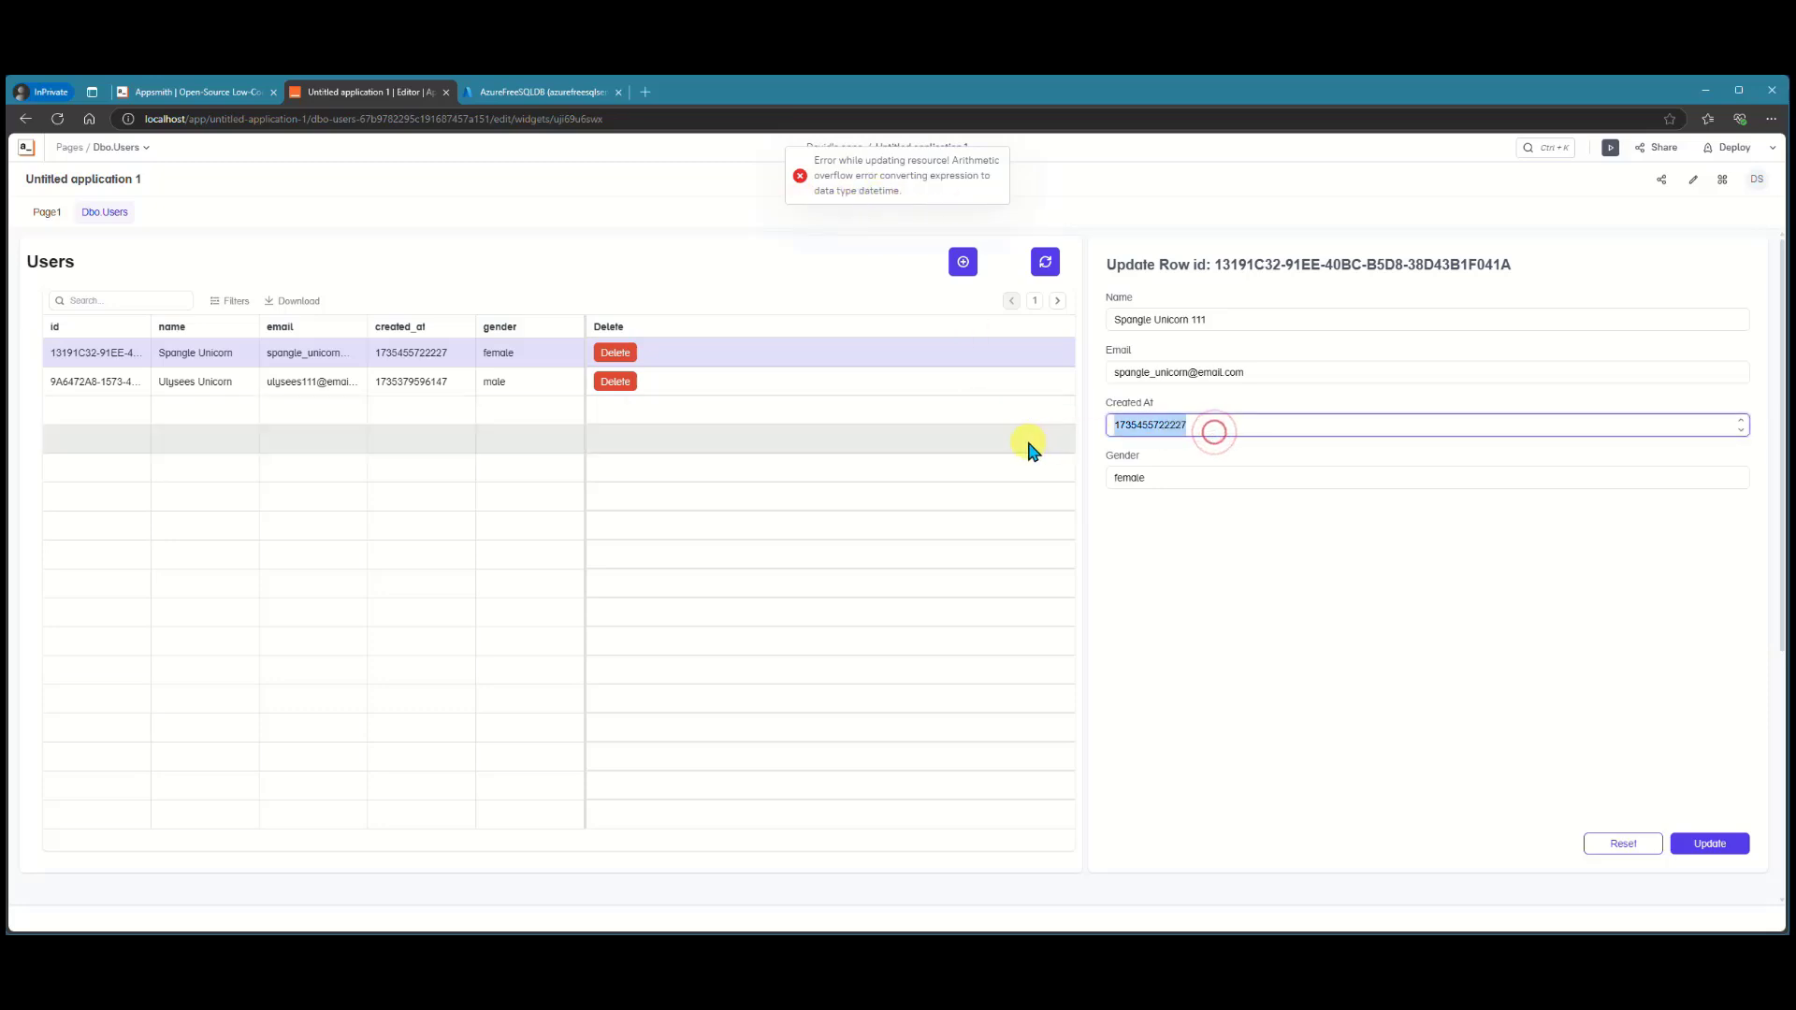
text(2924)
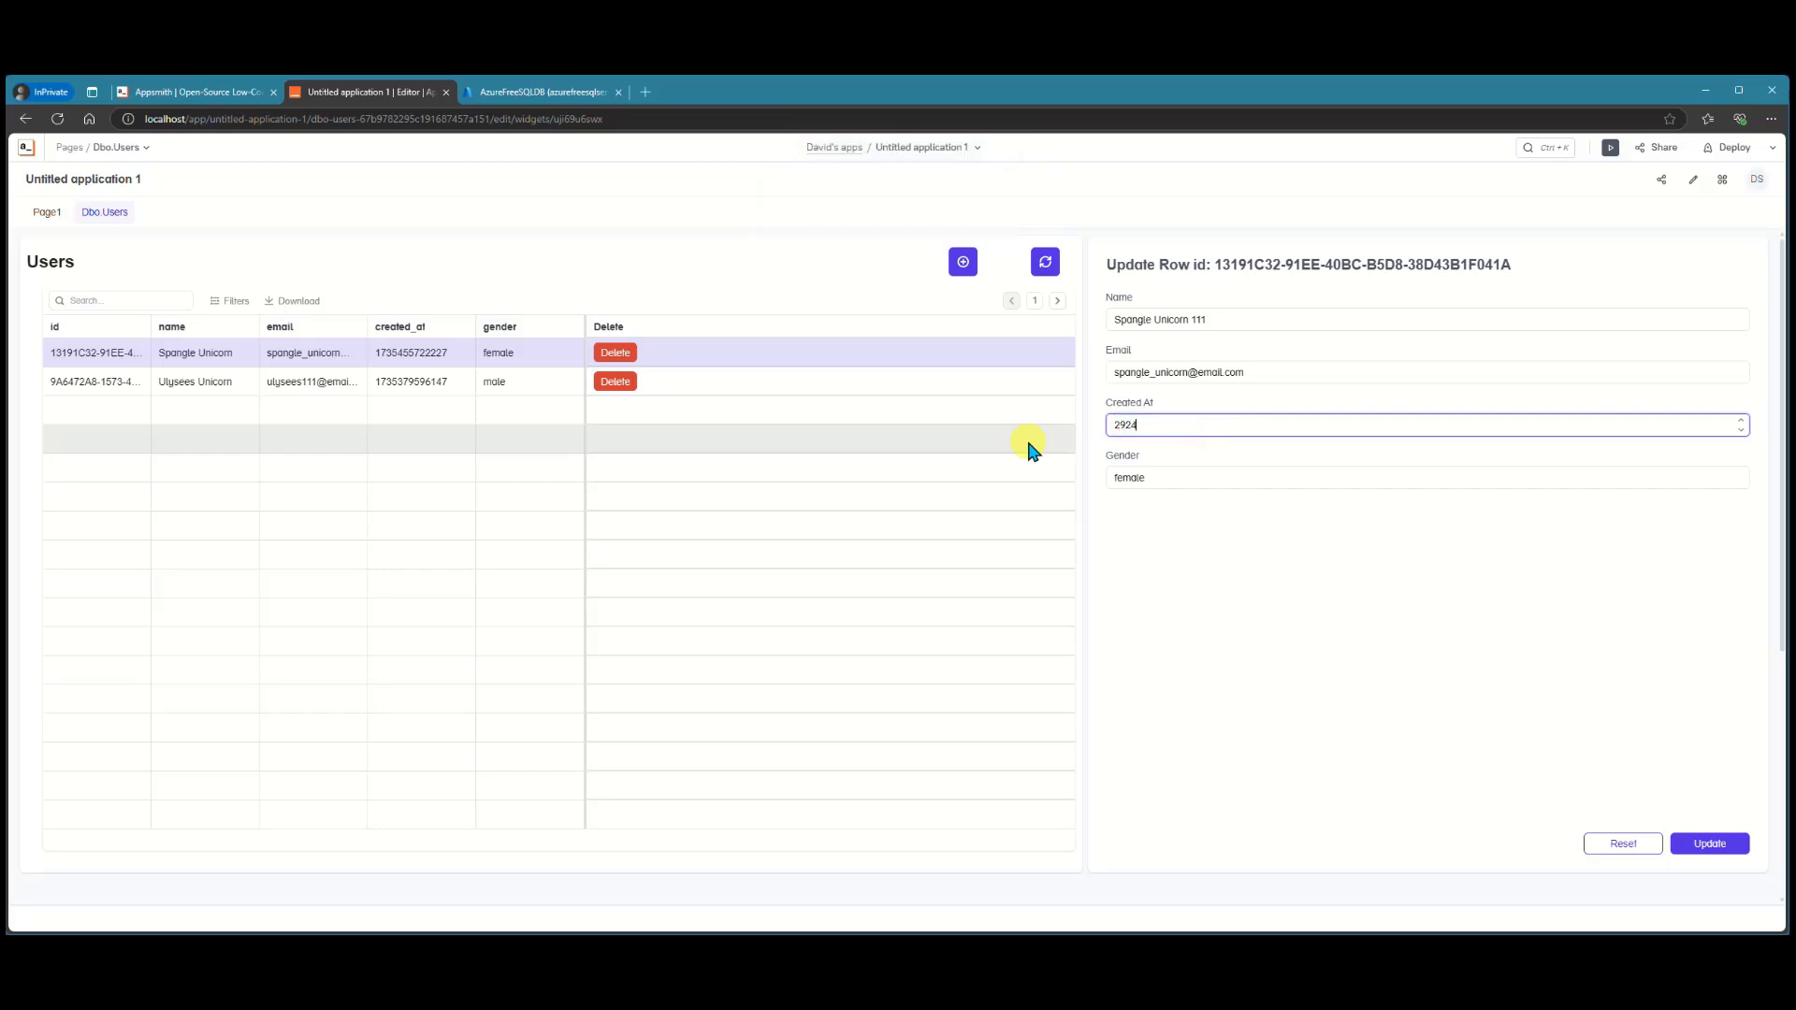
key(BackSpace)
key(BackSpace)
text(025-02)
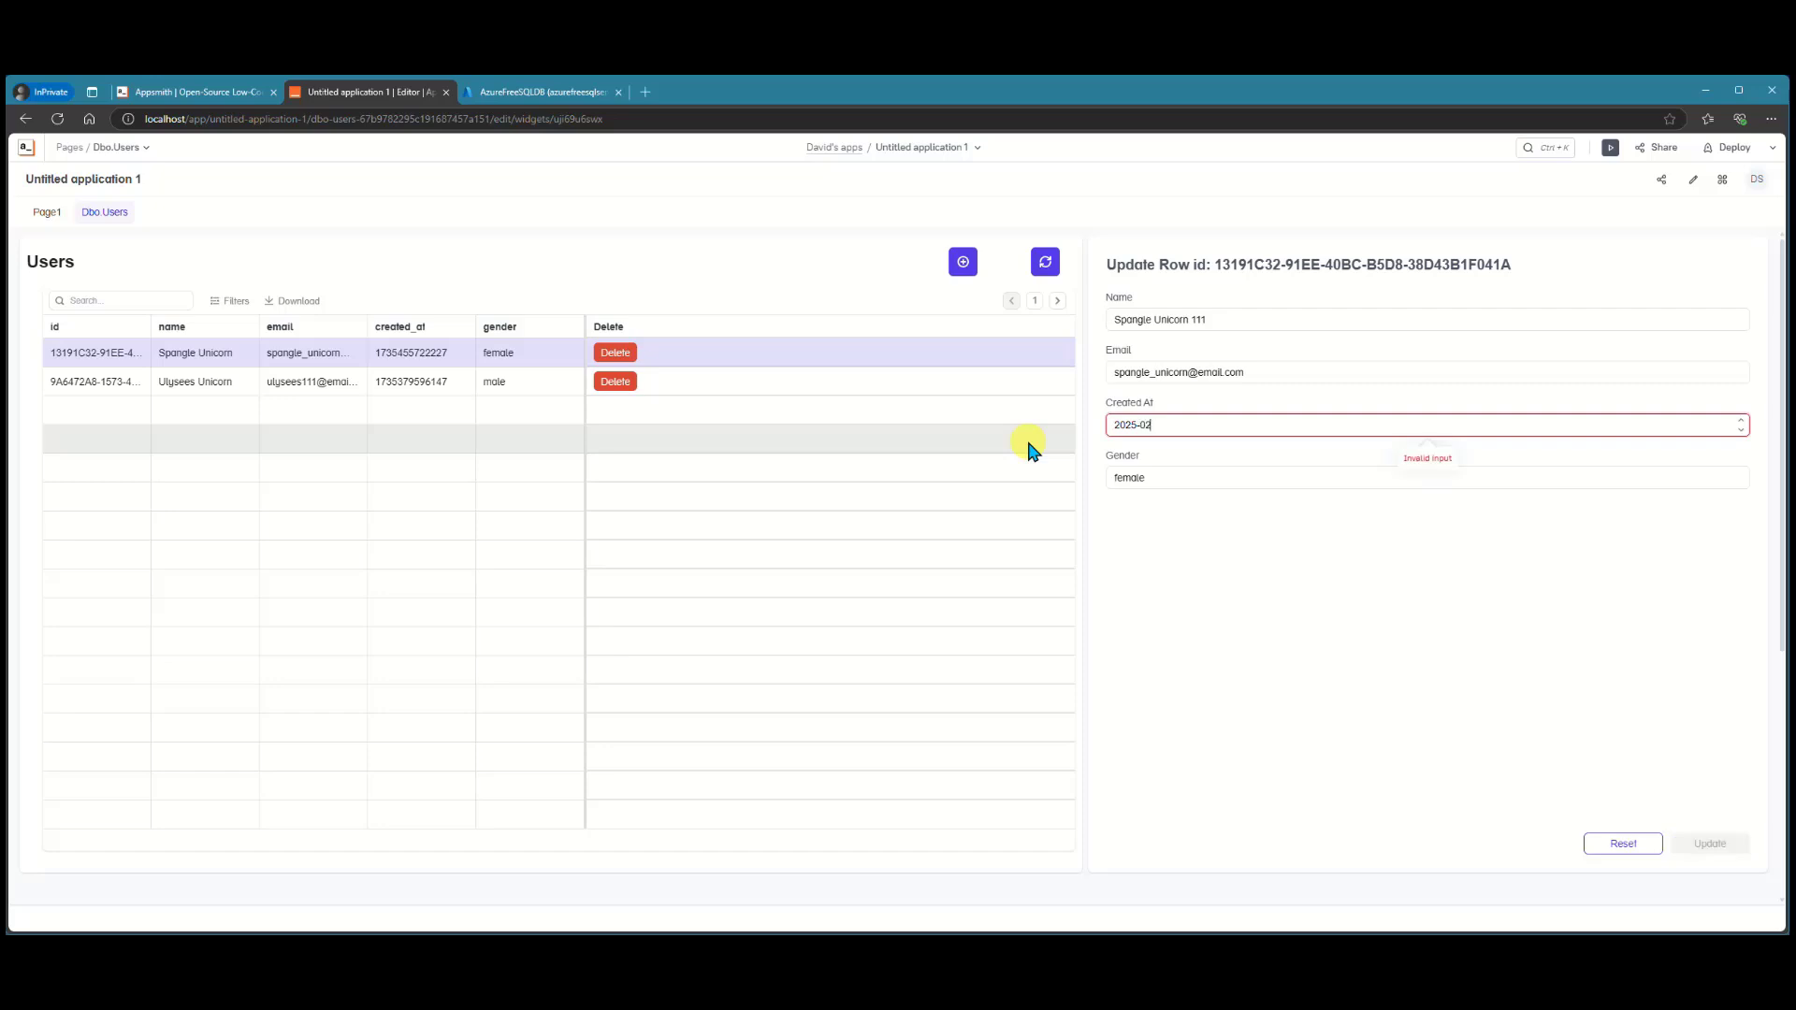
text(-22)
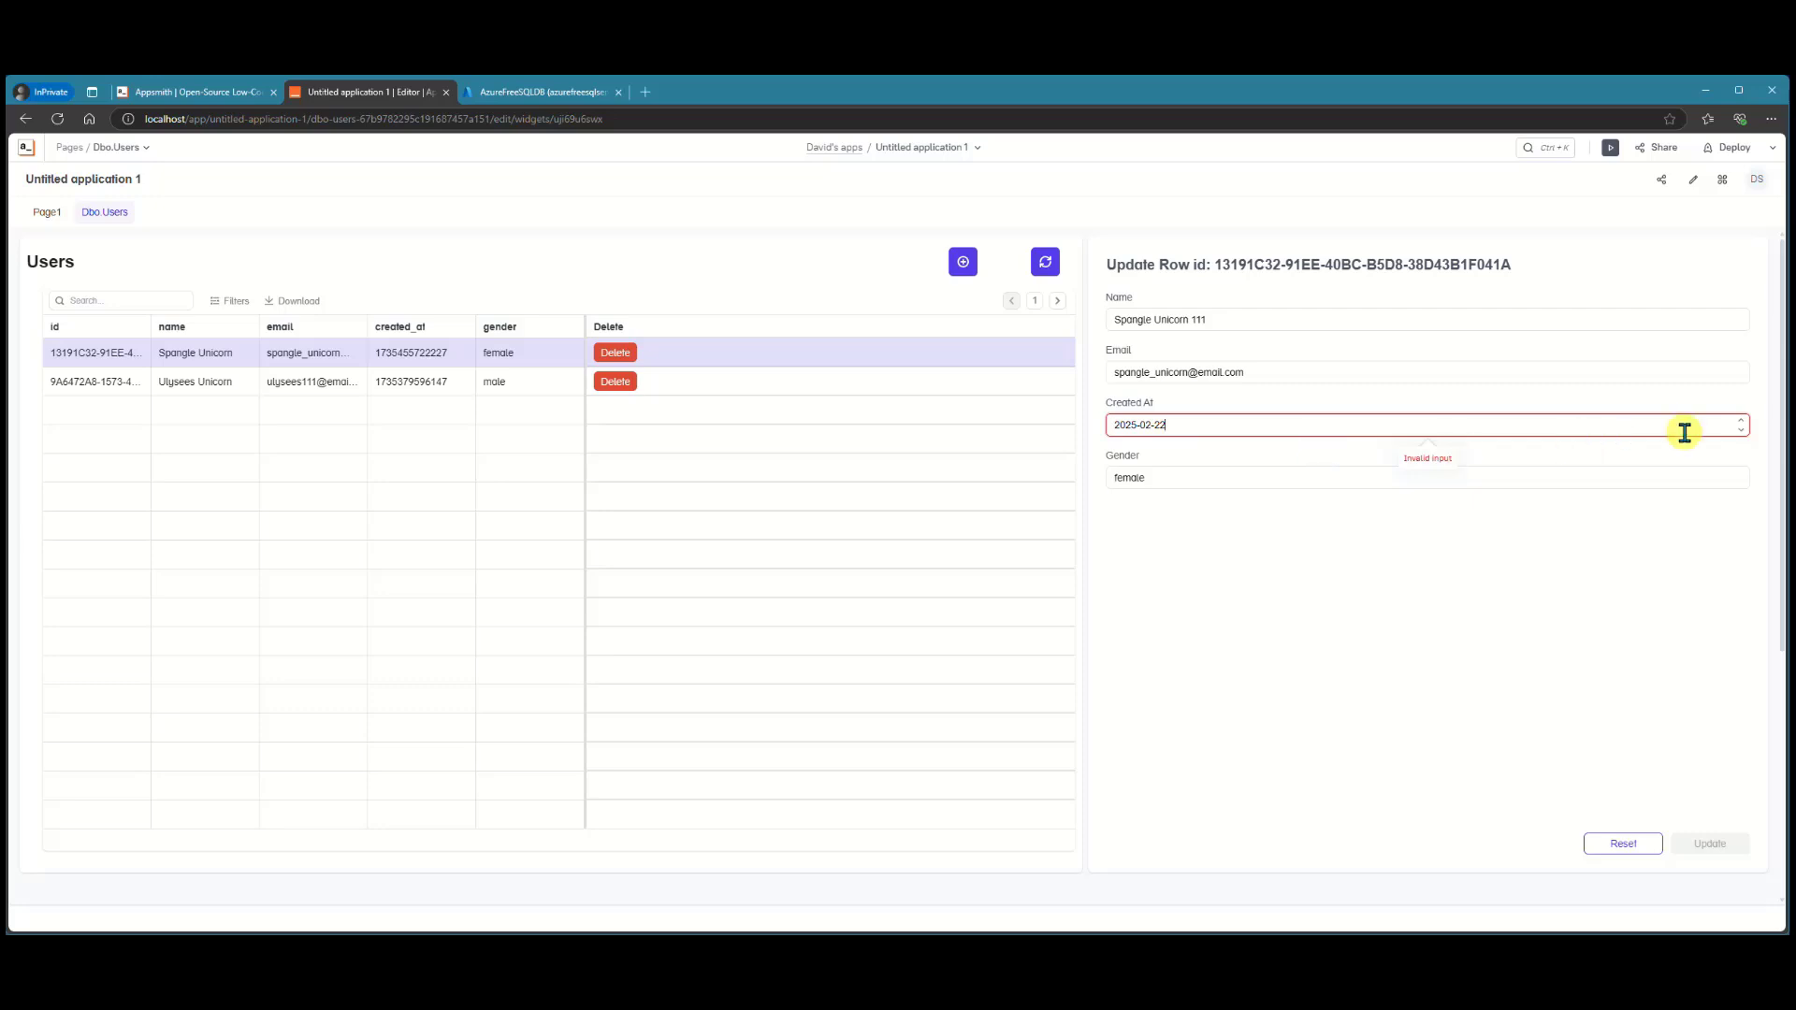
- Step the Created At value up to 5, and reset the update form
click(1741, 433)
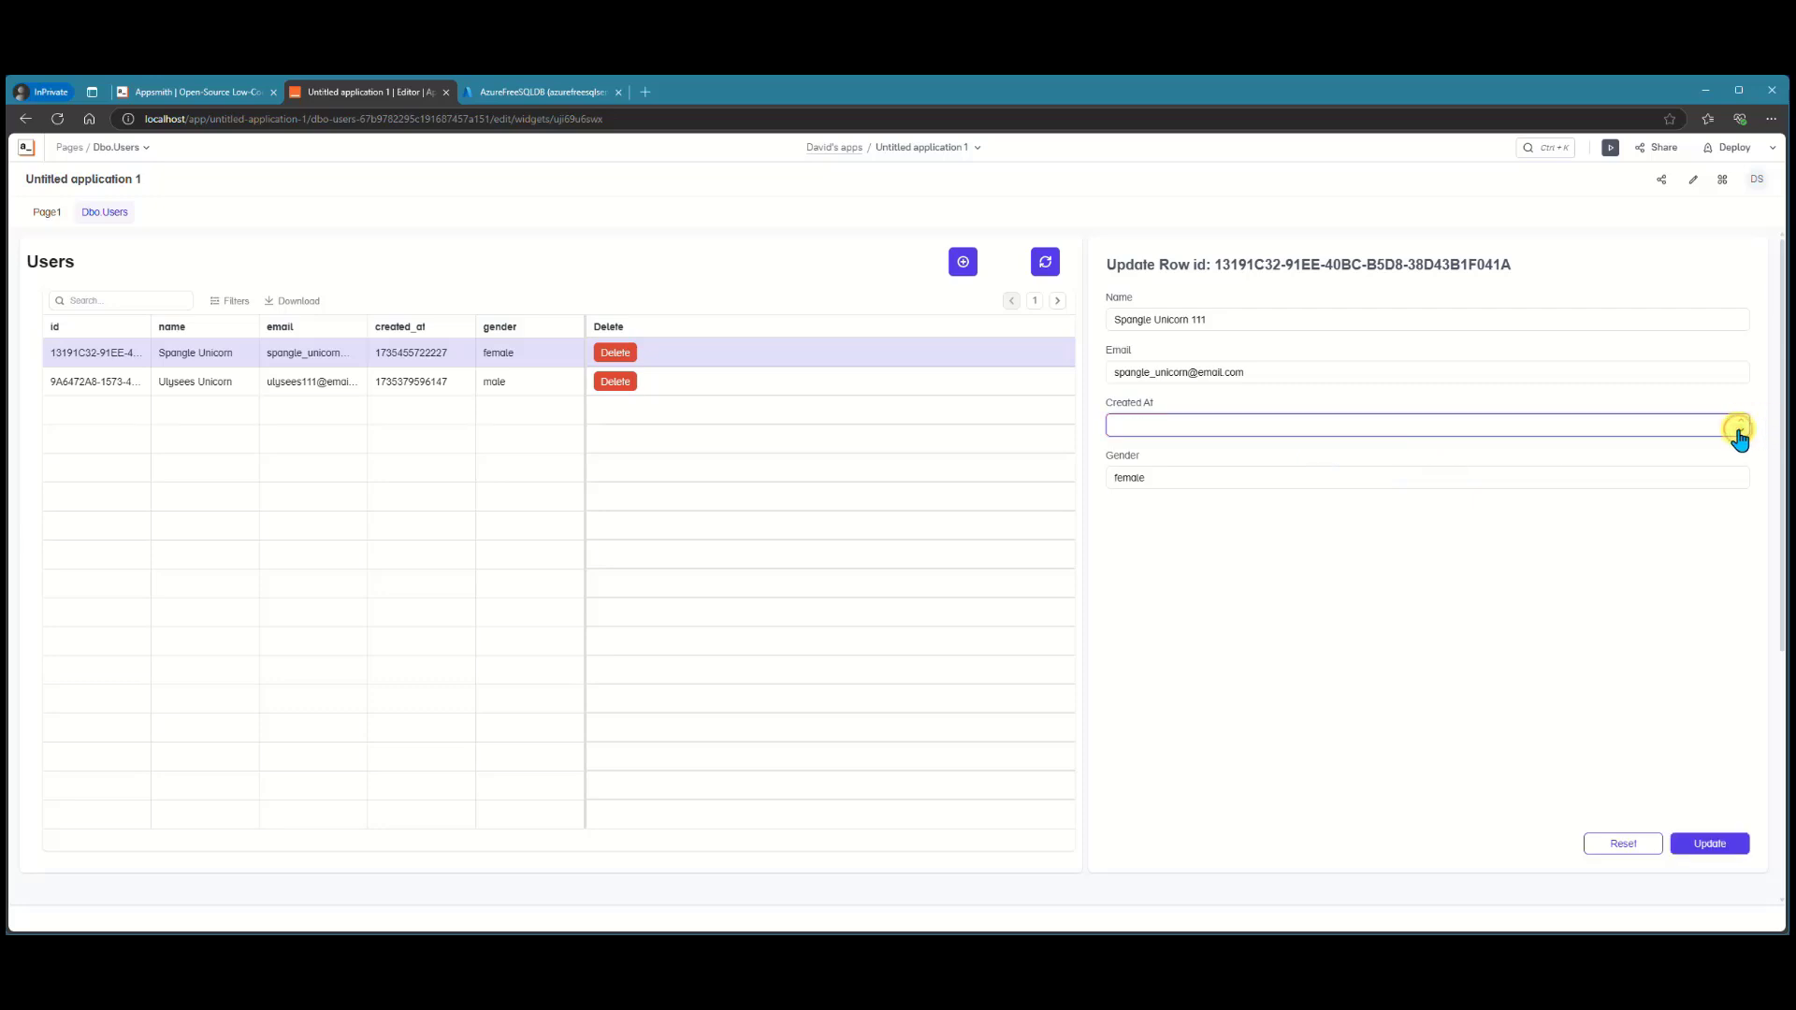
click(1744, 428)
click(1743, 420)
click(1743, 419)
click(1743, 420)
click(1743, 418)
click(1748, 438)
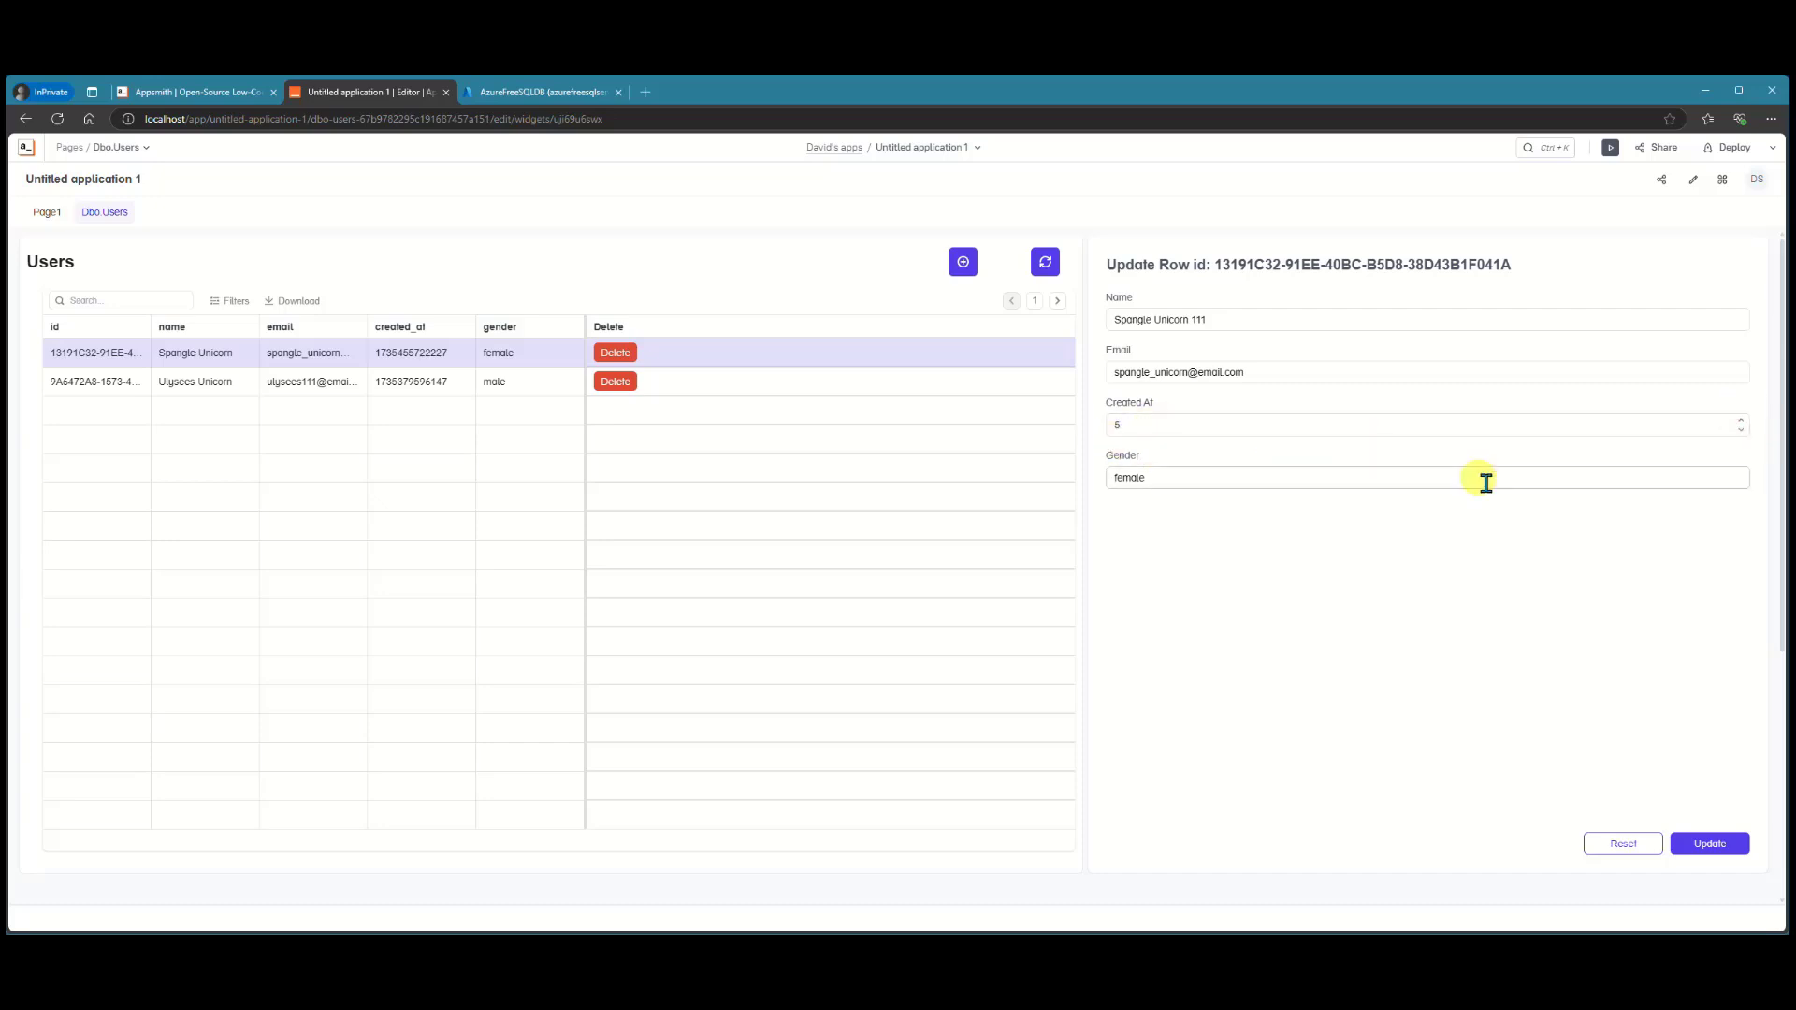
click(1642, 845)
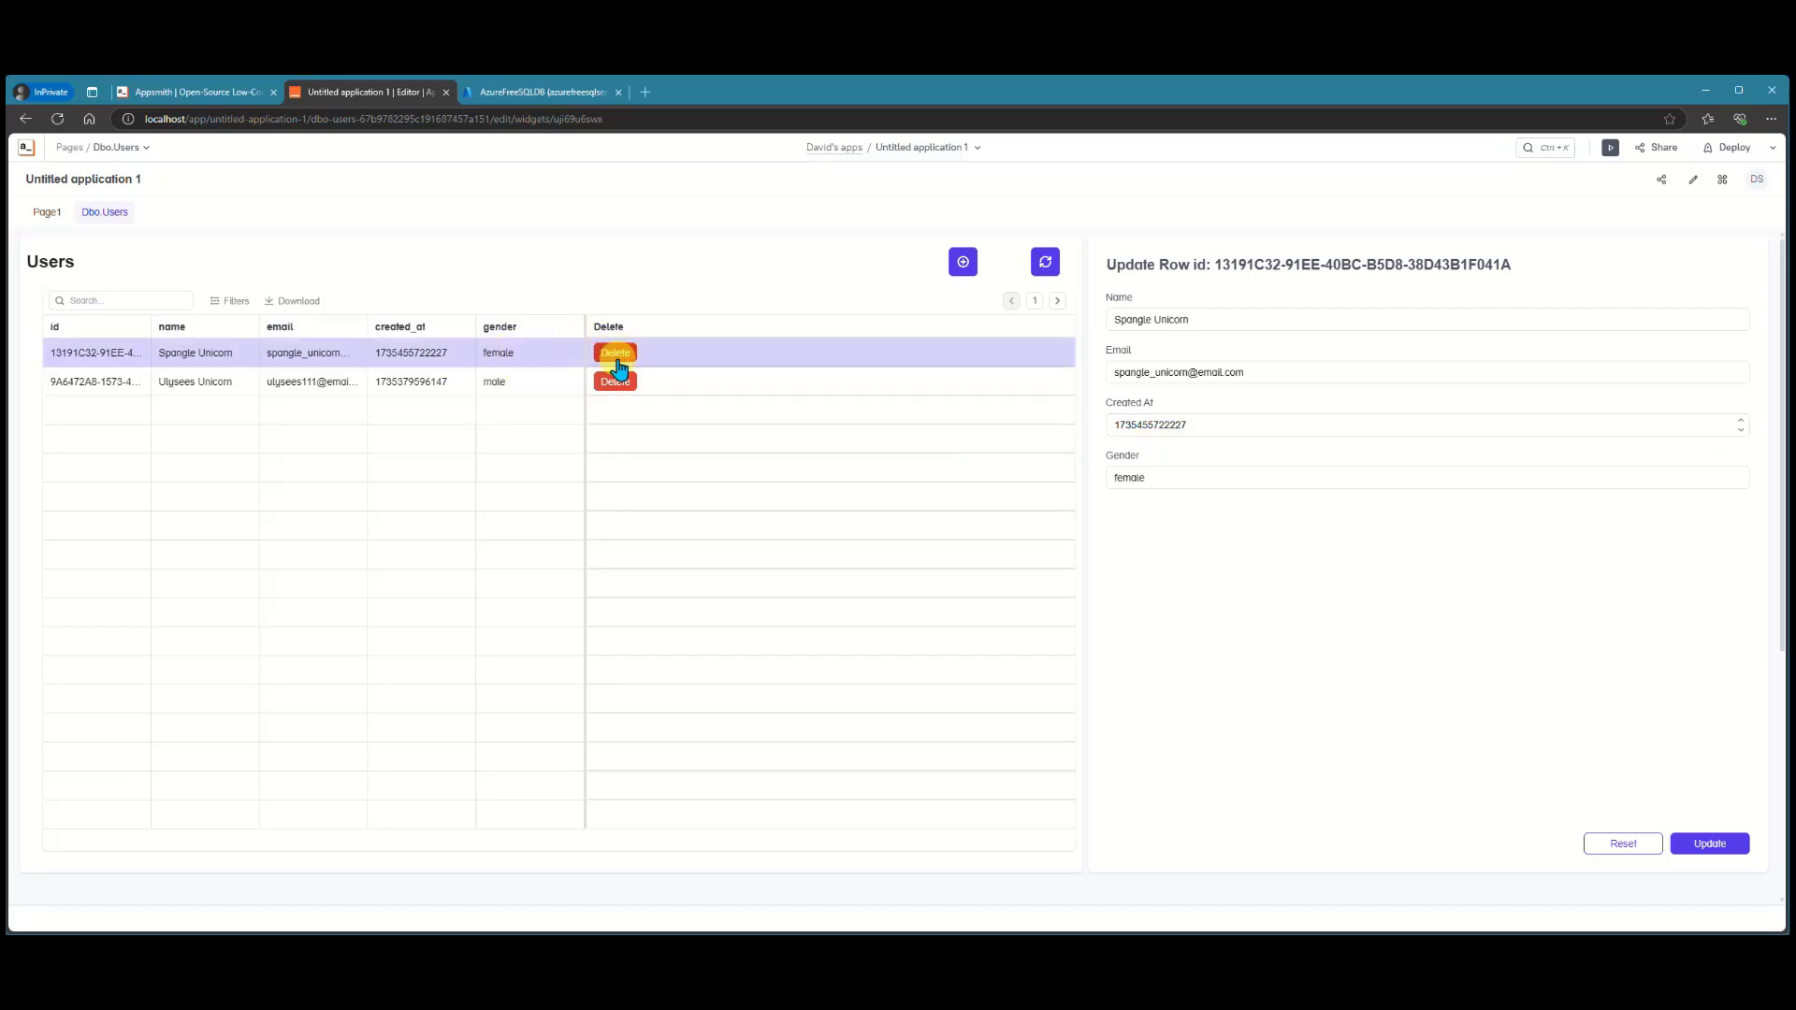
- Switch to the Azure portal, open AzureFreeSQLDB's Query editor, and log in with SQL server authentication by entering the account password
click(566, 93)
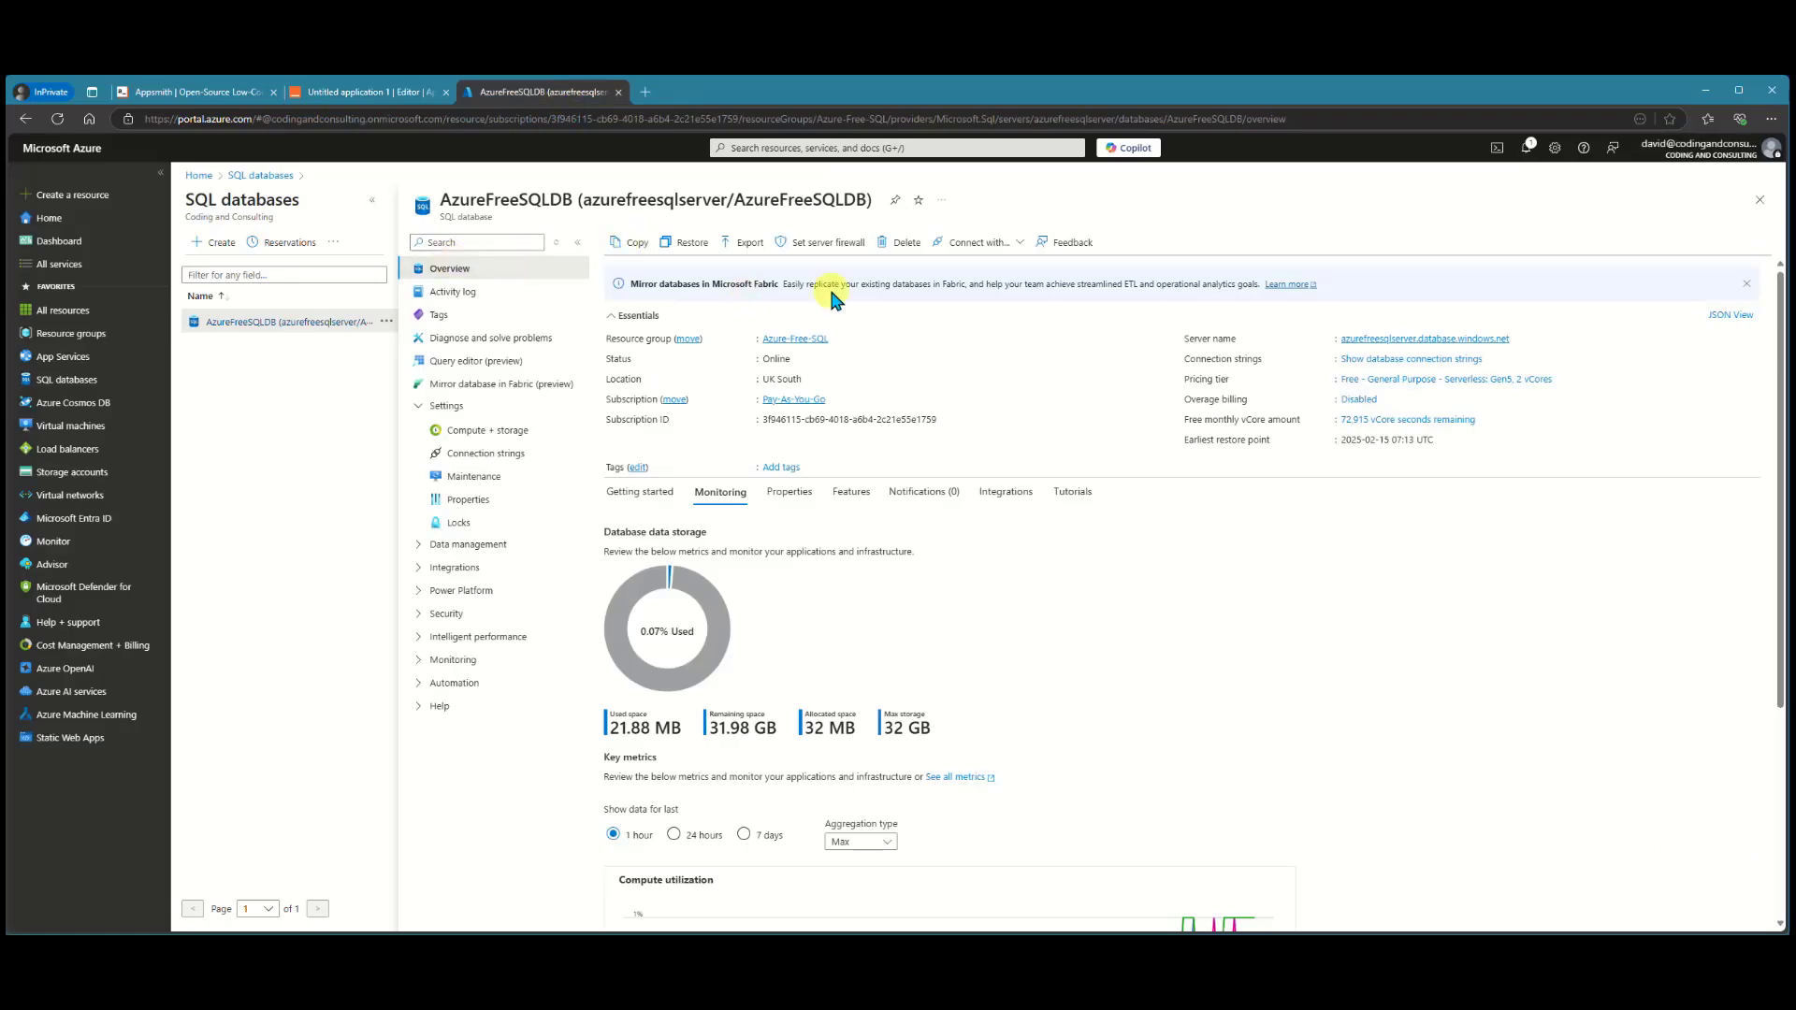
click(502, 363)
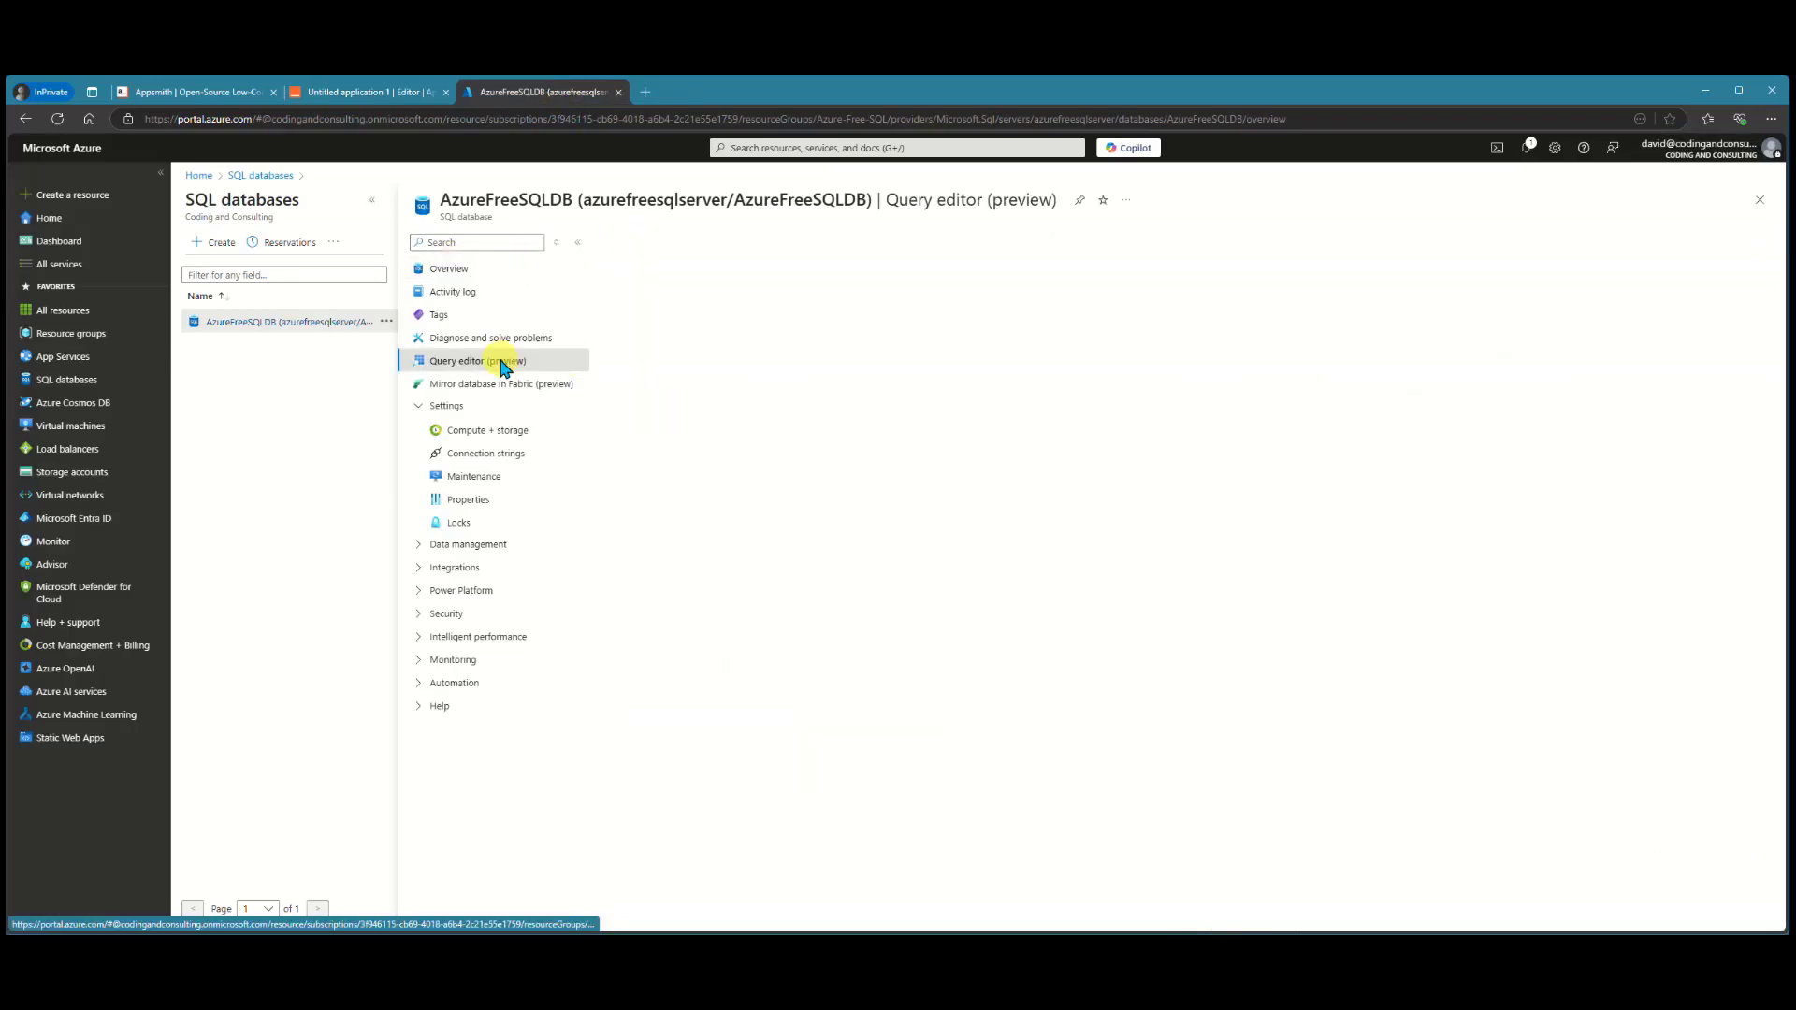
click(996, 510)
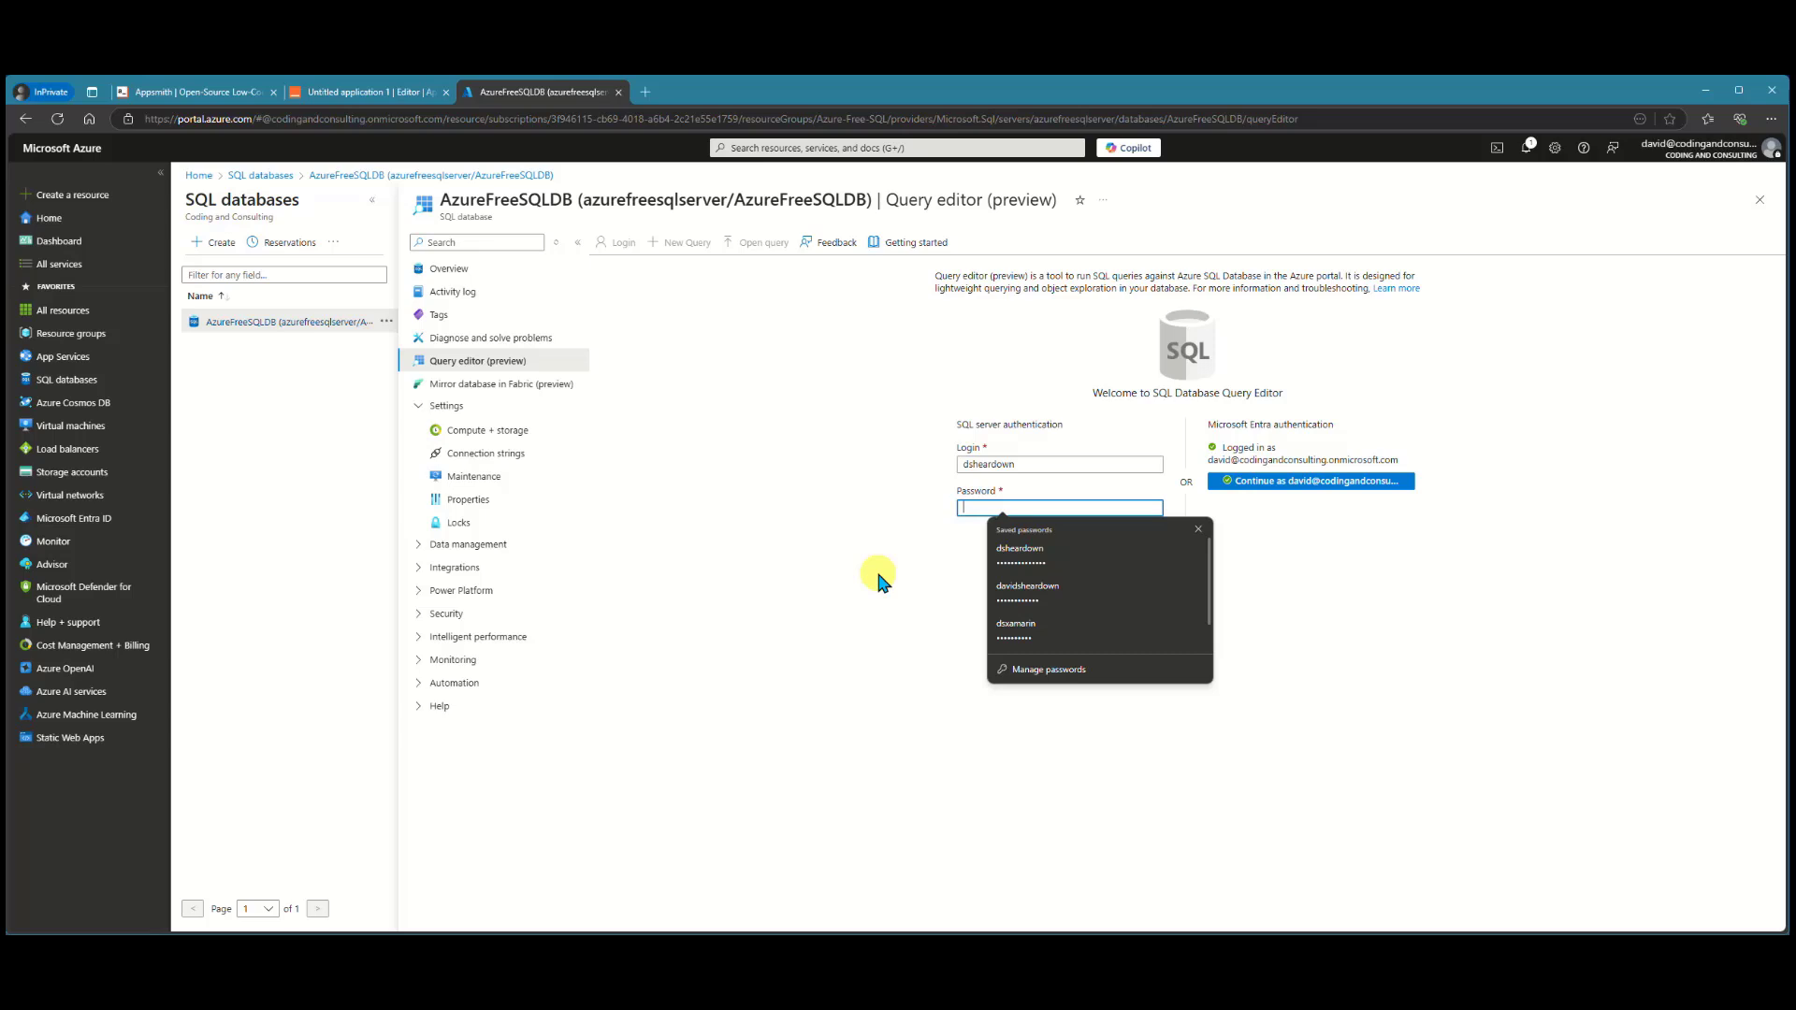
click(1201, 531)
click(1026, 510)
text(**)
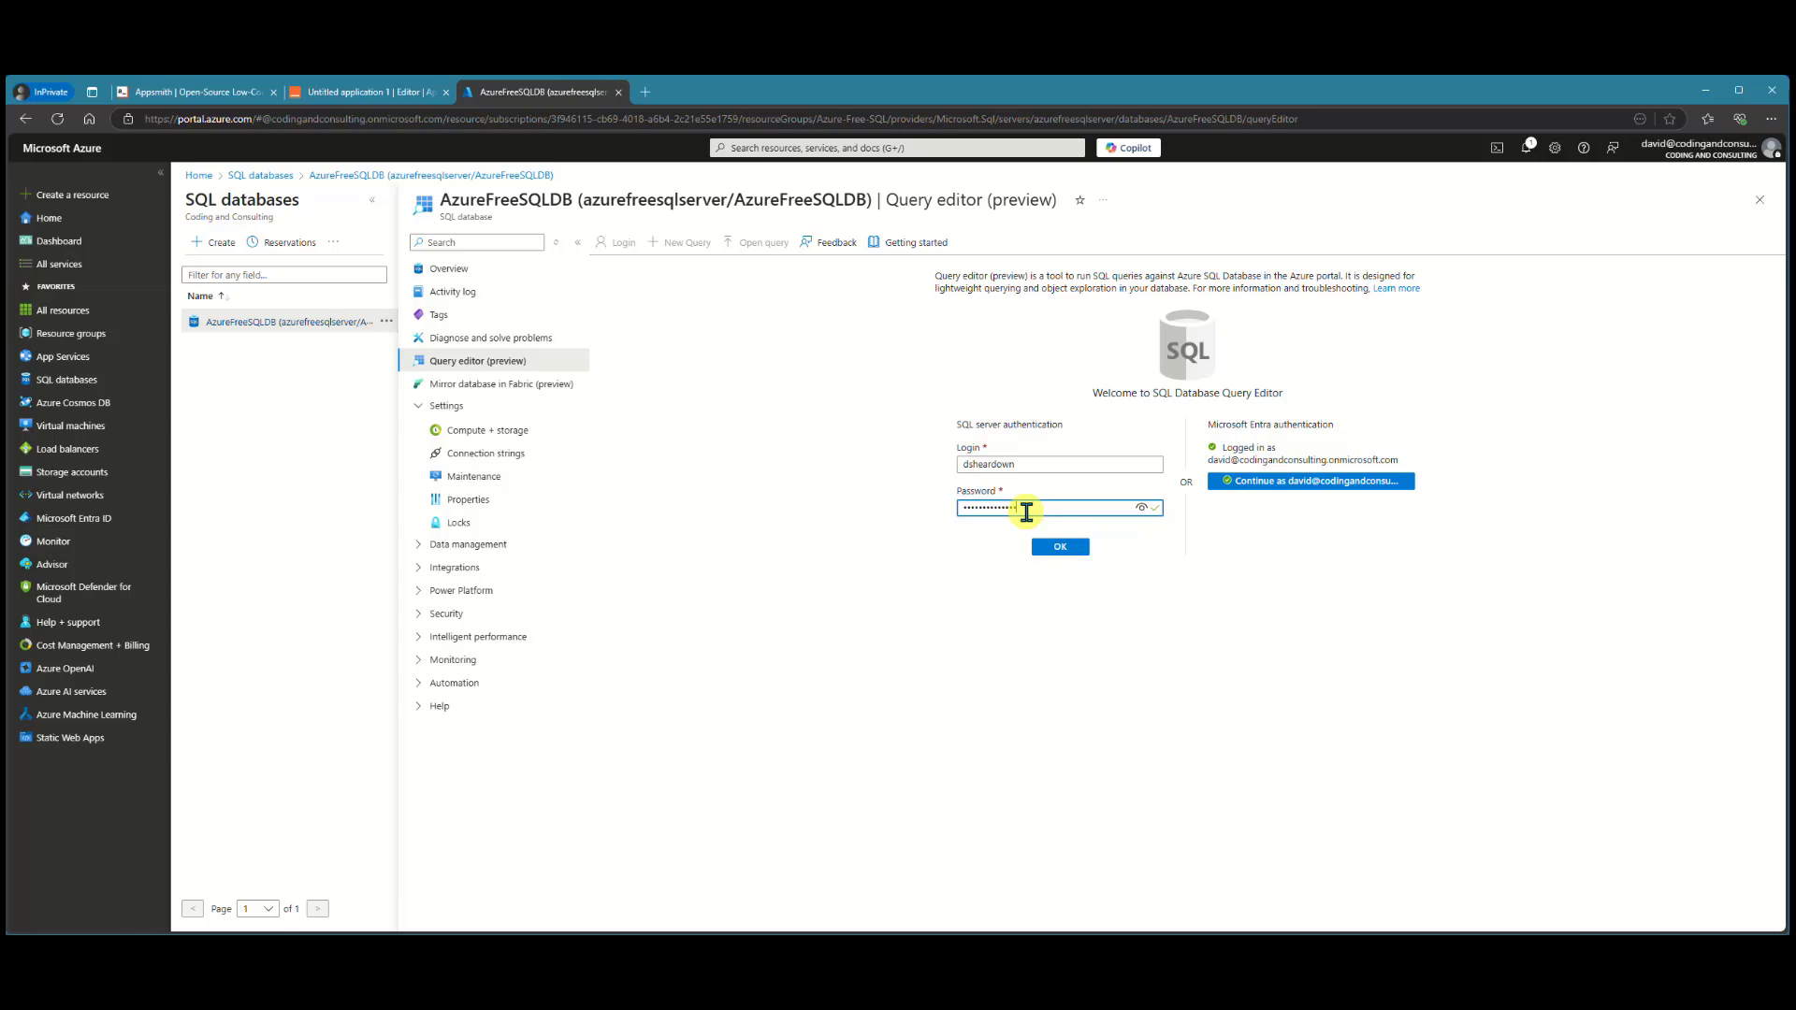
click(1064, 547)
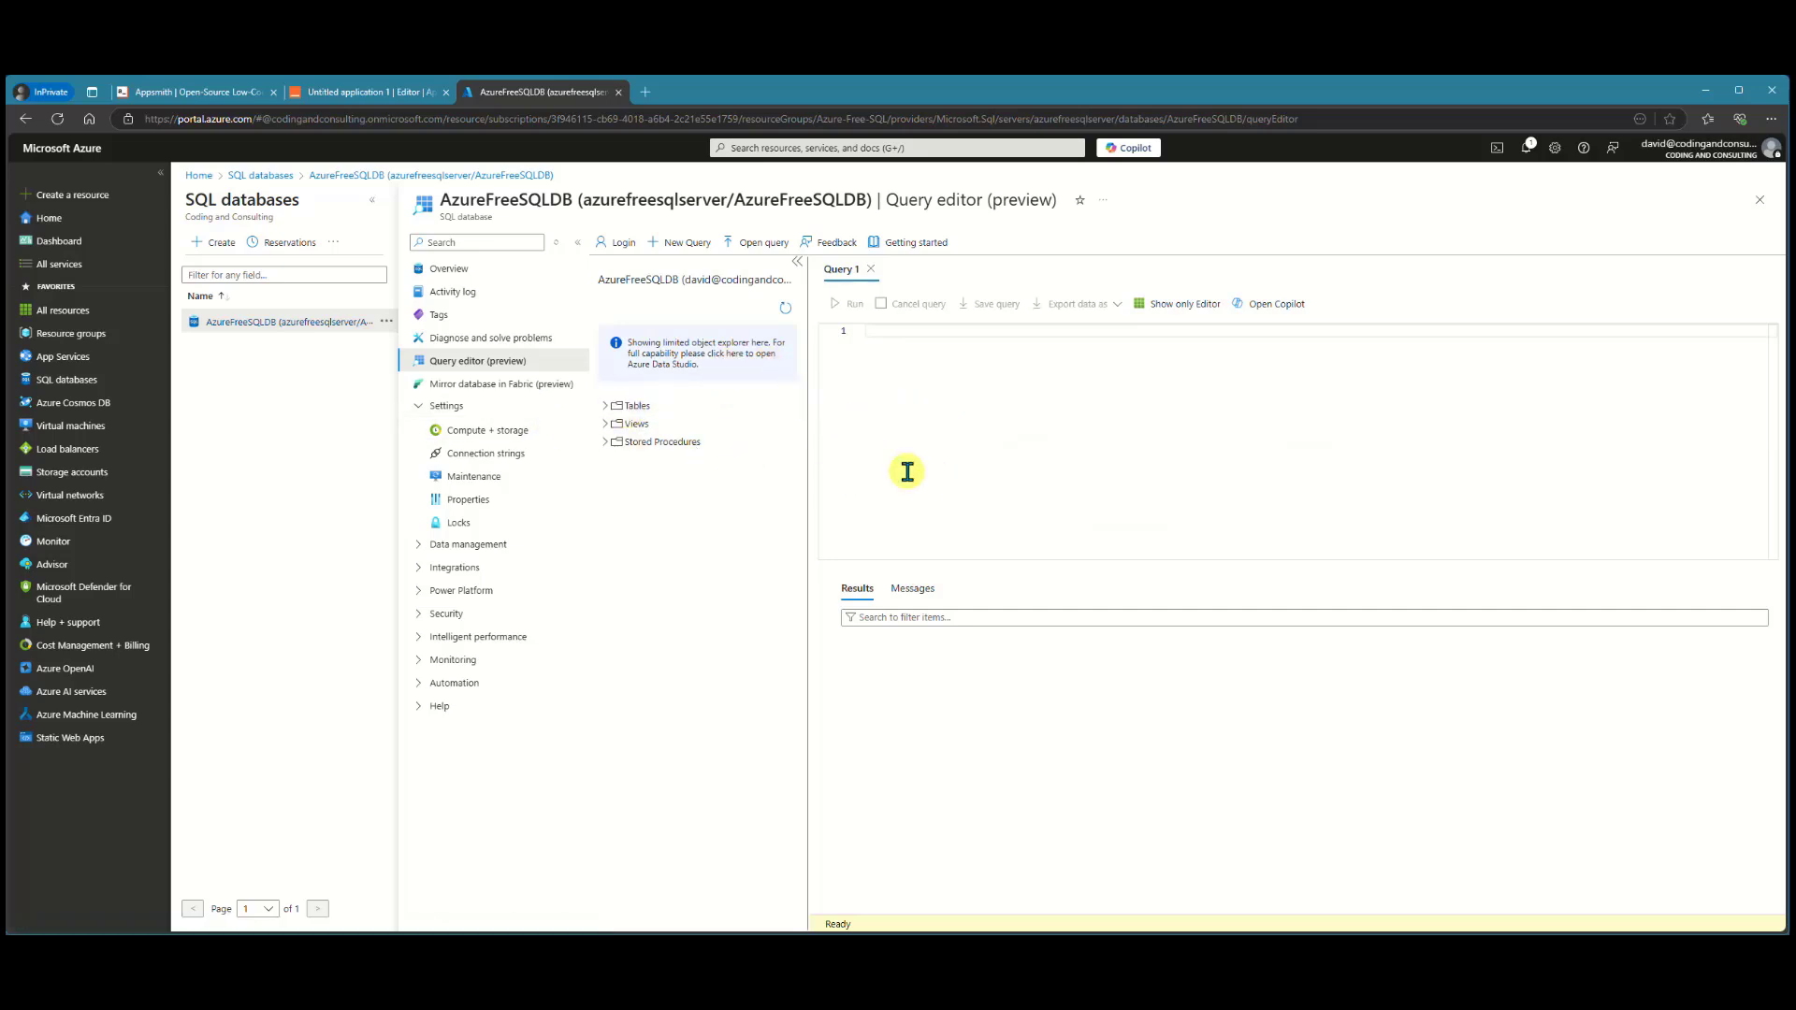
- Expand the dbo.Users columns, generate a Copilot query with "Create an insert statement to add a new Unicorn", accept it and run it
click(605, 409)
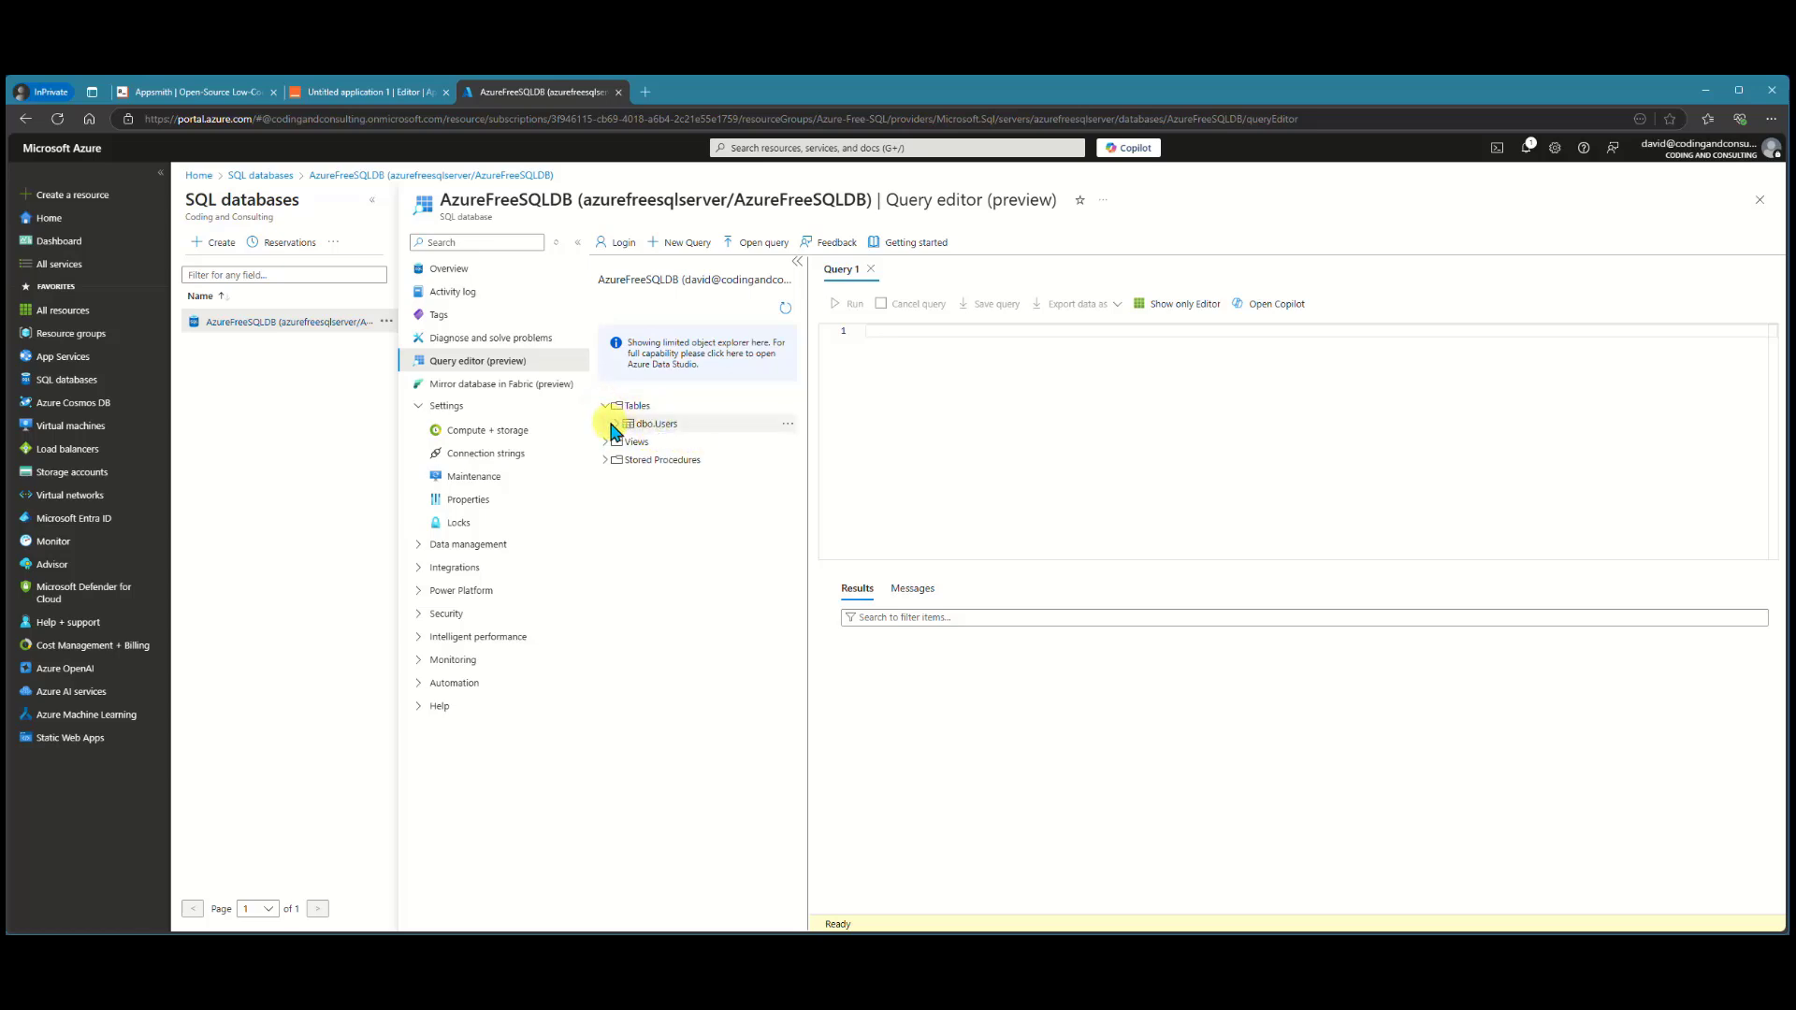
click(615, 425)
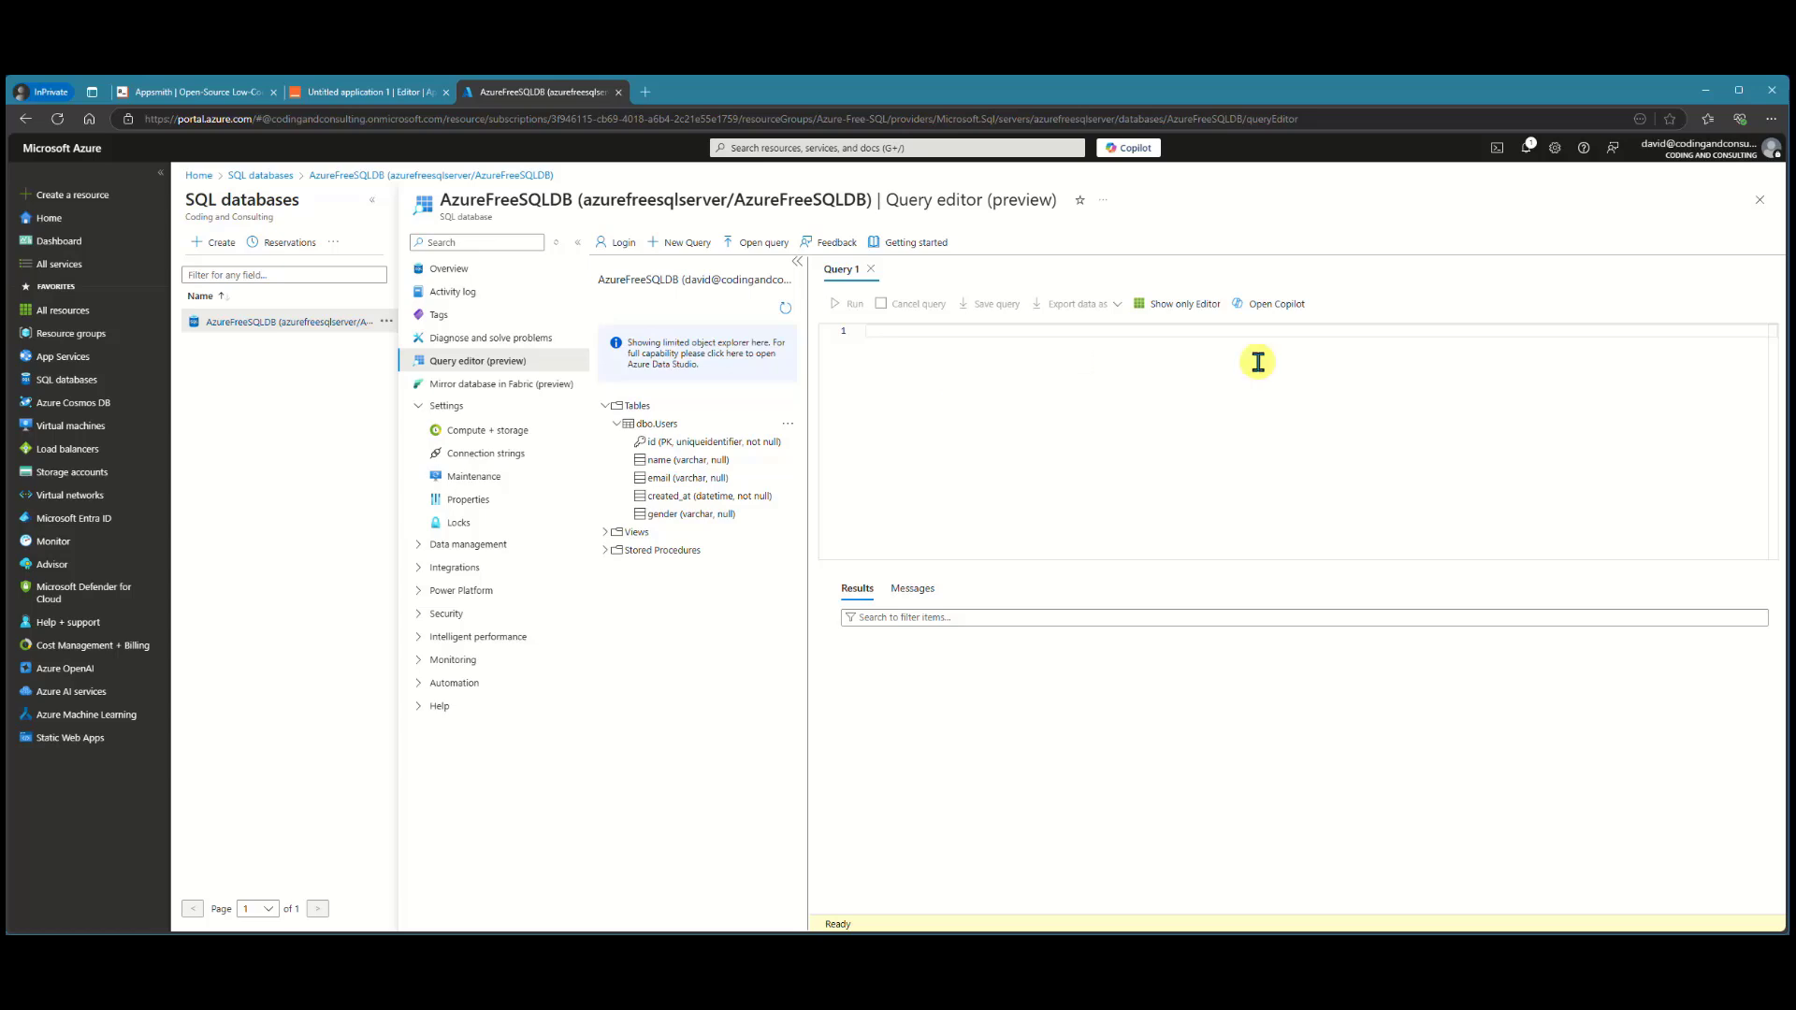
click(1284, 309)
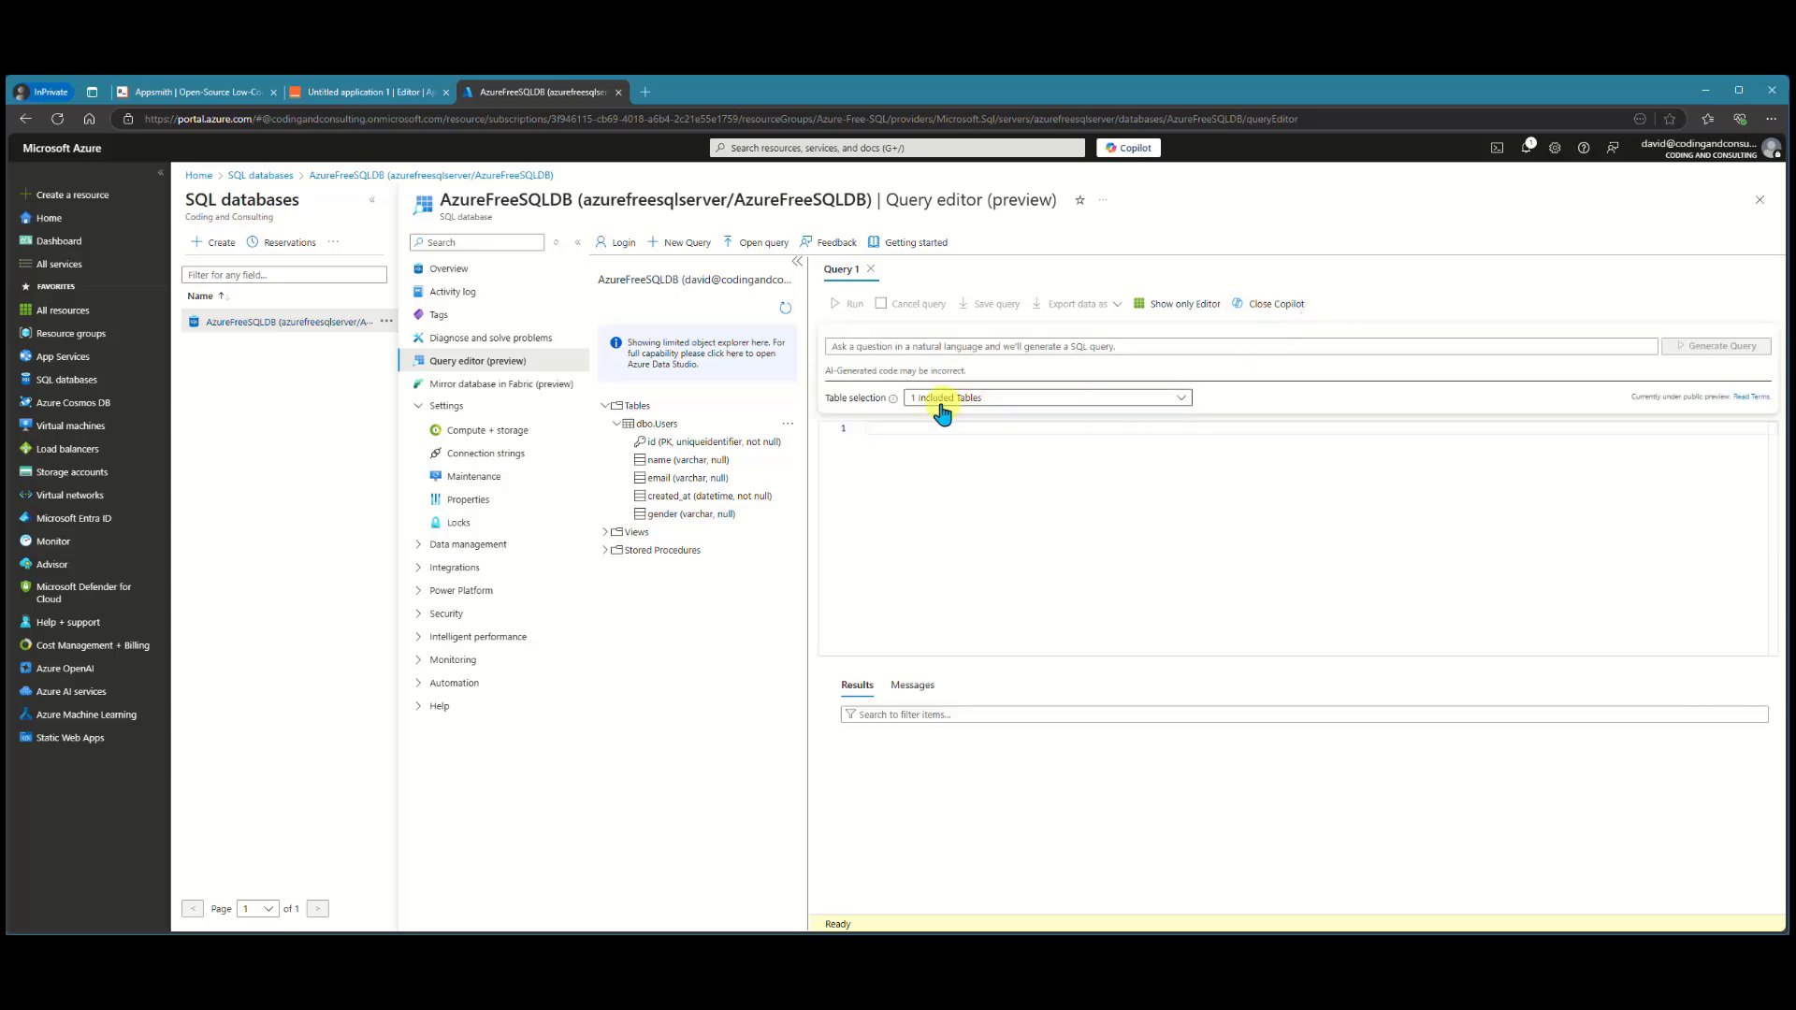
click(974, 350)
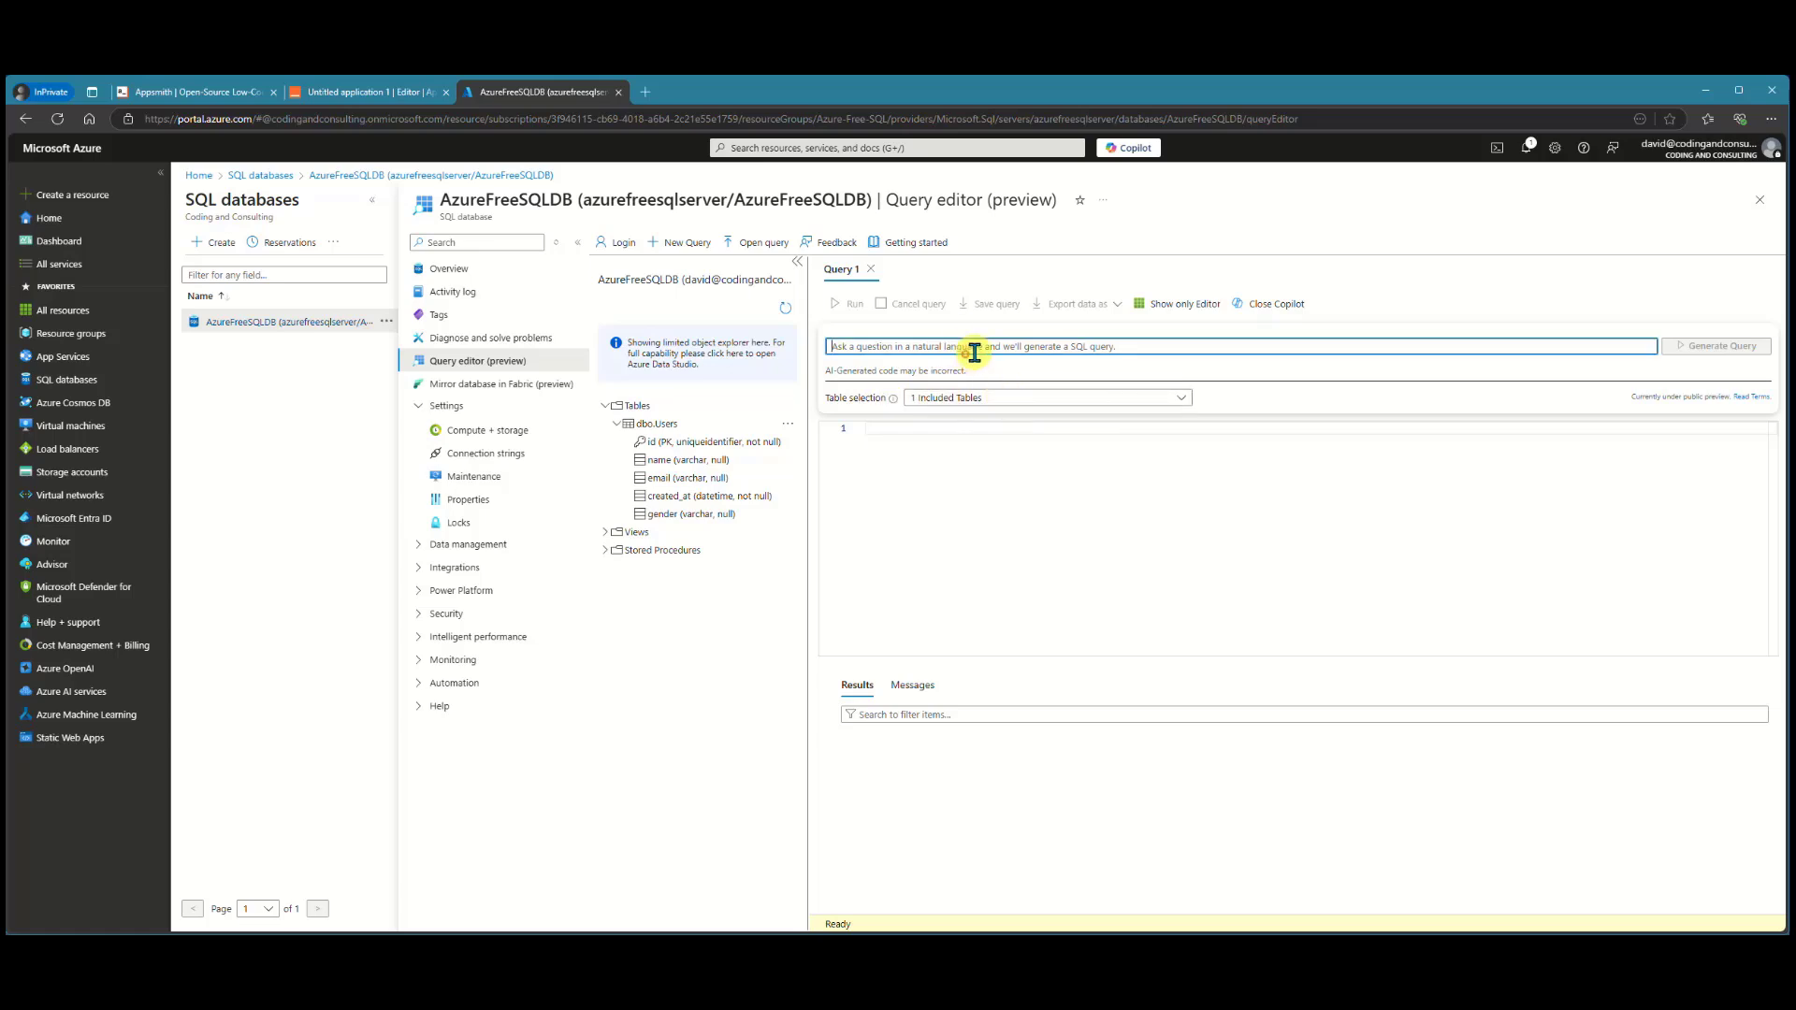
text(Cre)
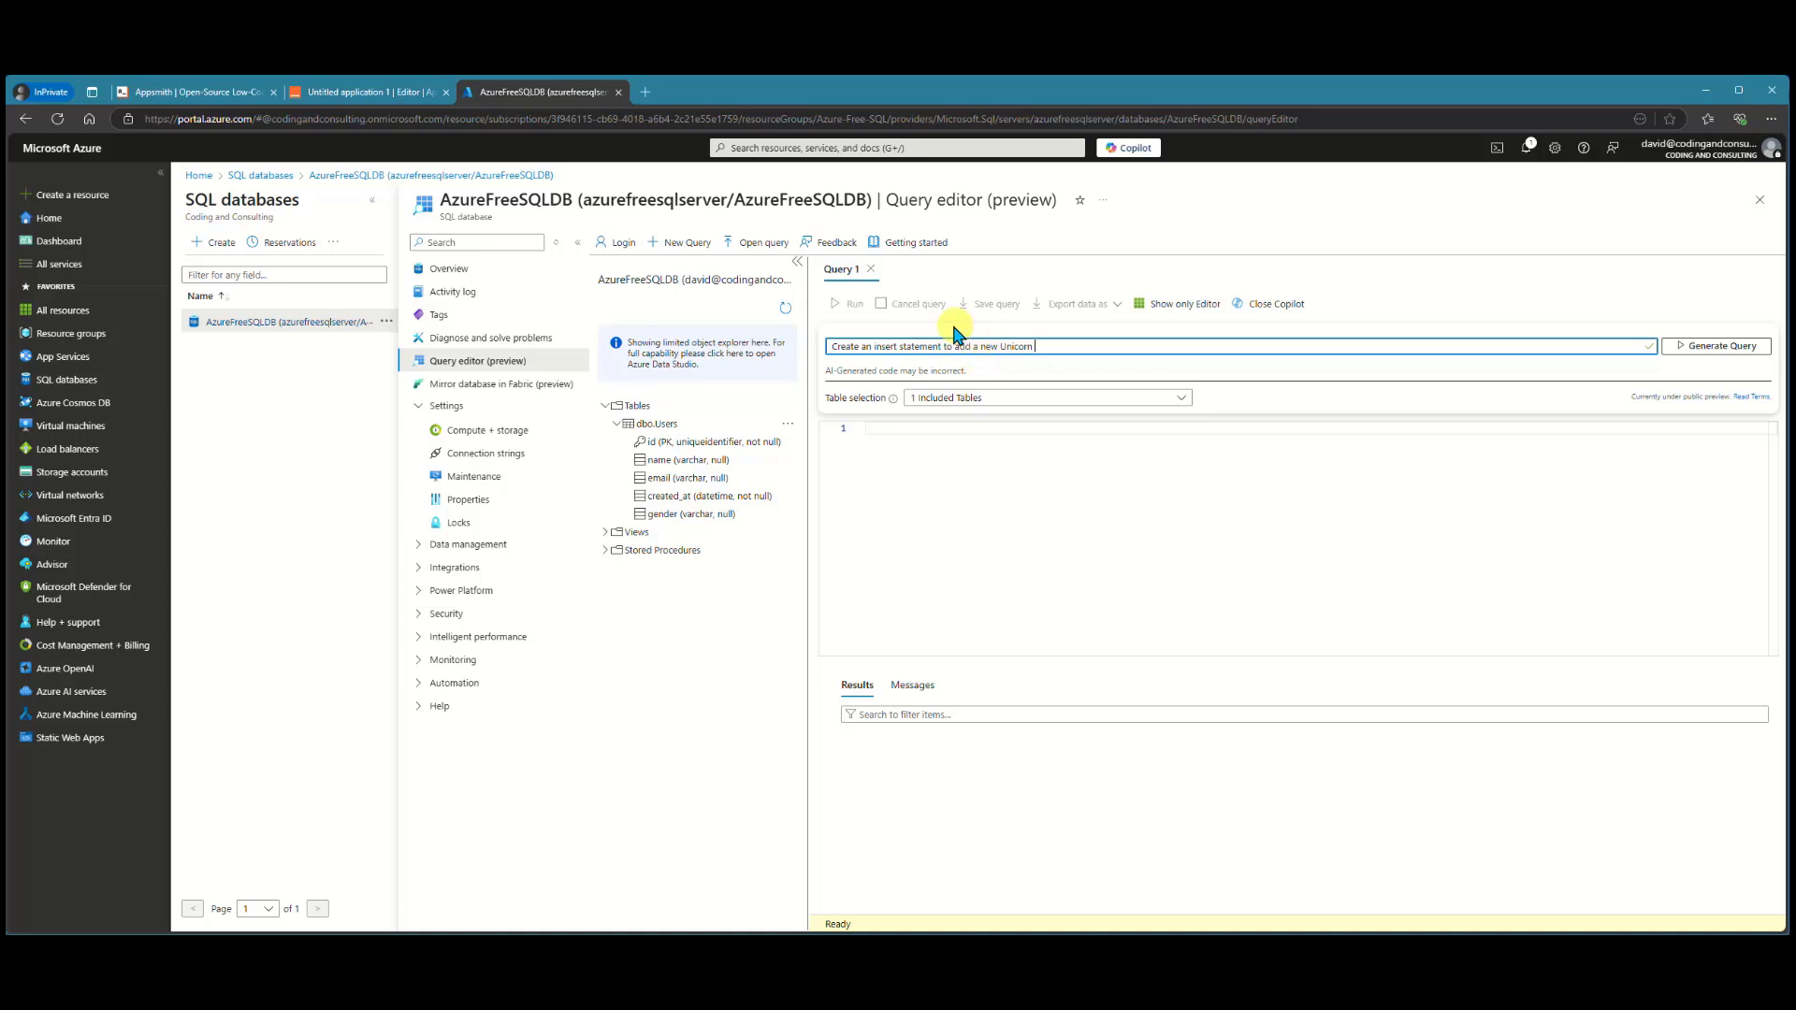
click(1700, 348)
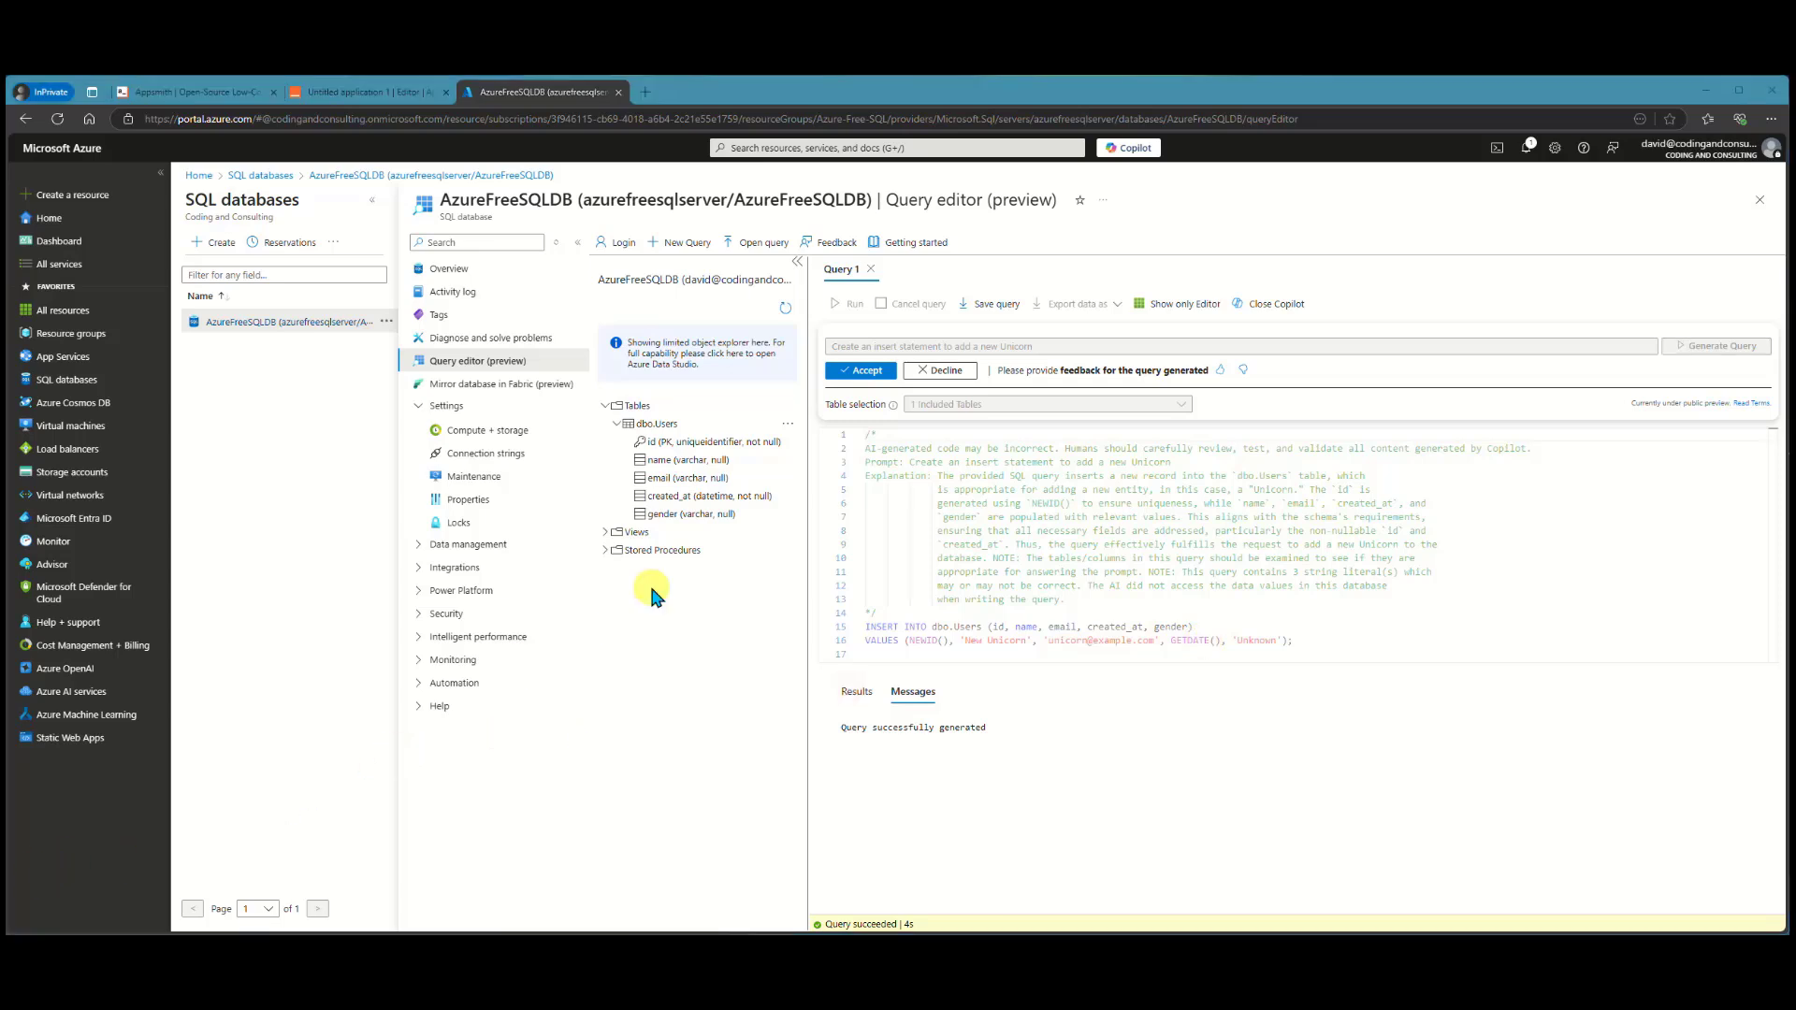
click(860, 372)
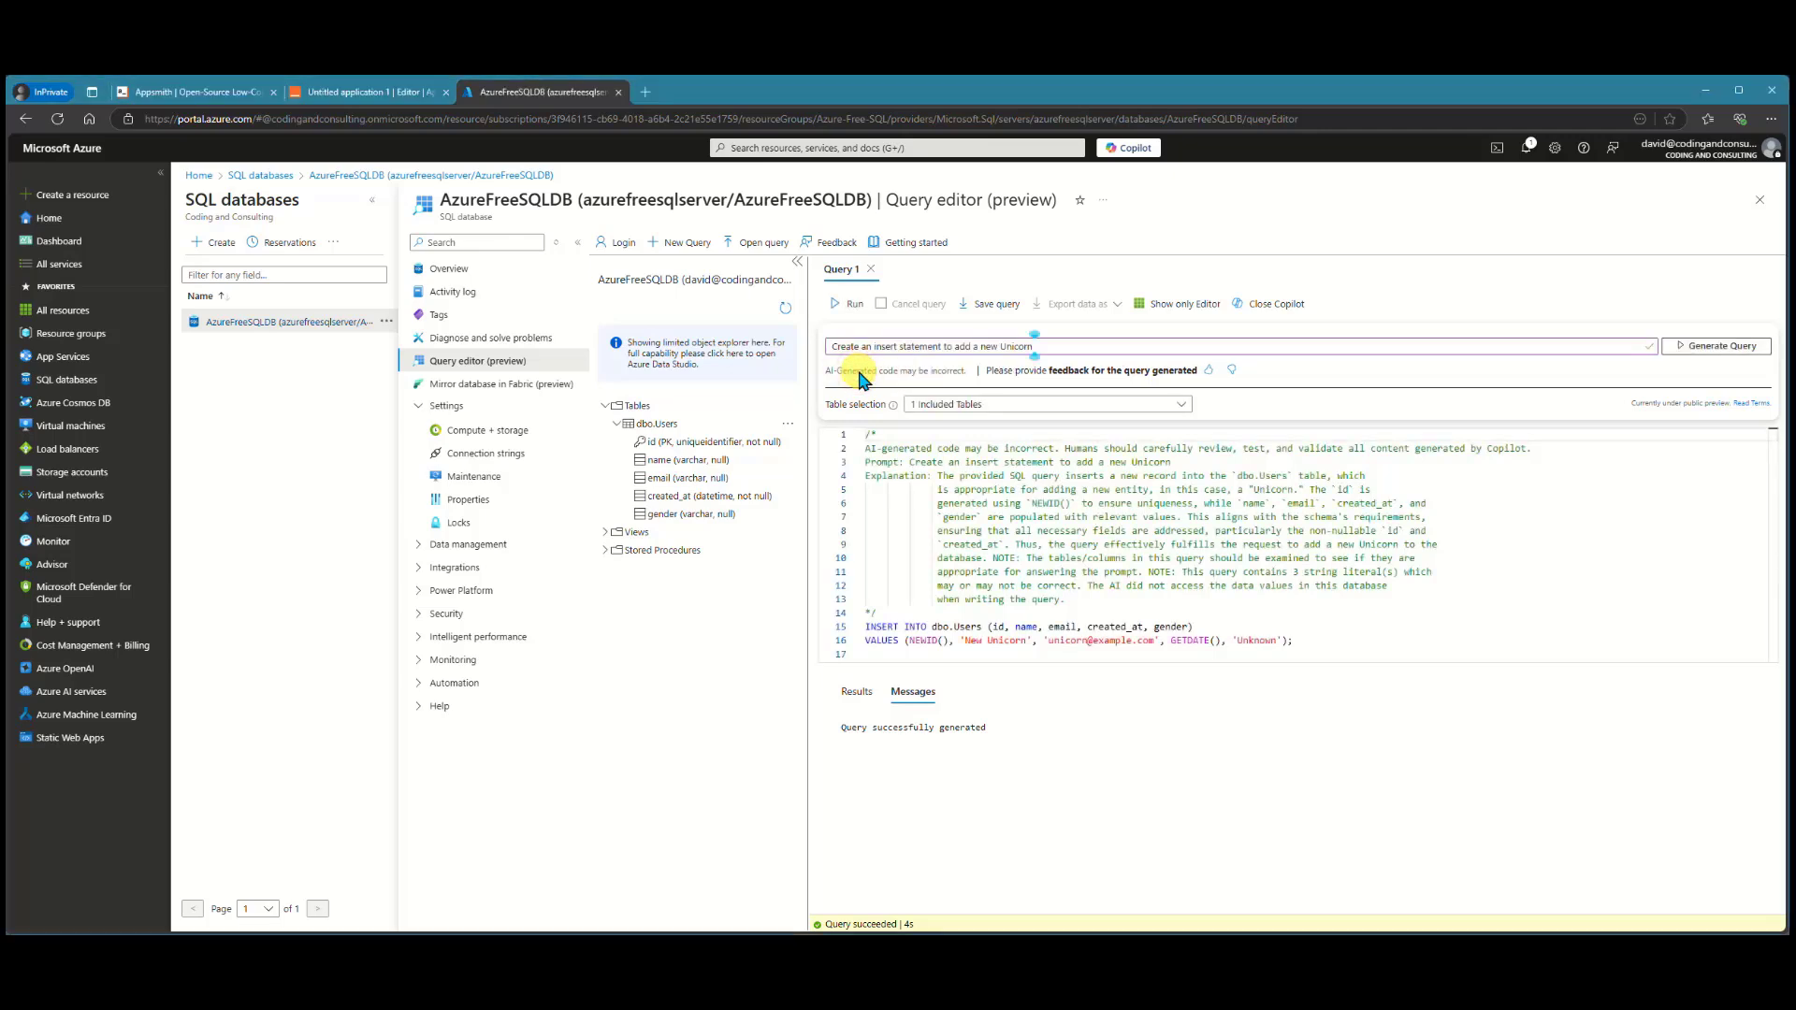
click(837, 312)
- Switch back to Appsmith, refresh the Users table, and leave the application preview
click(346, 92)
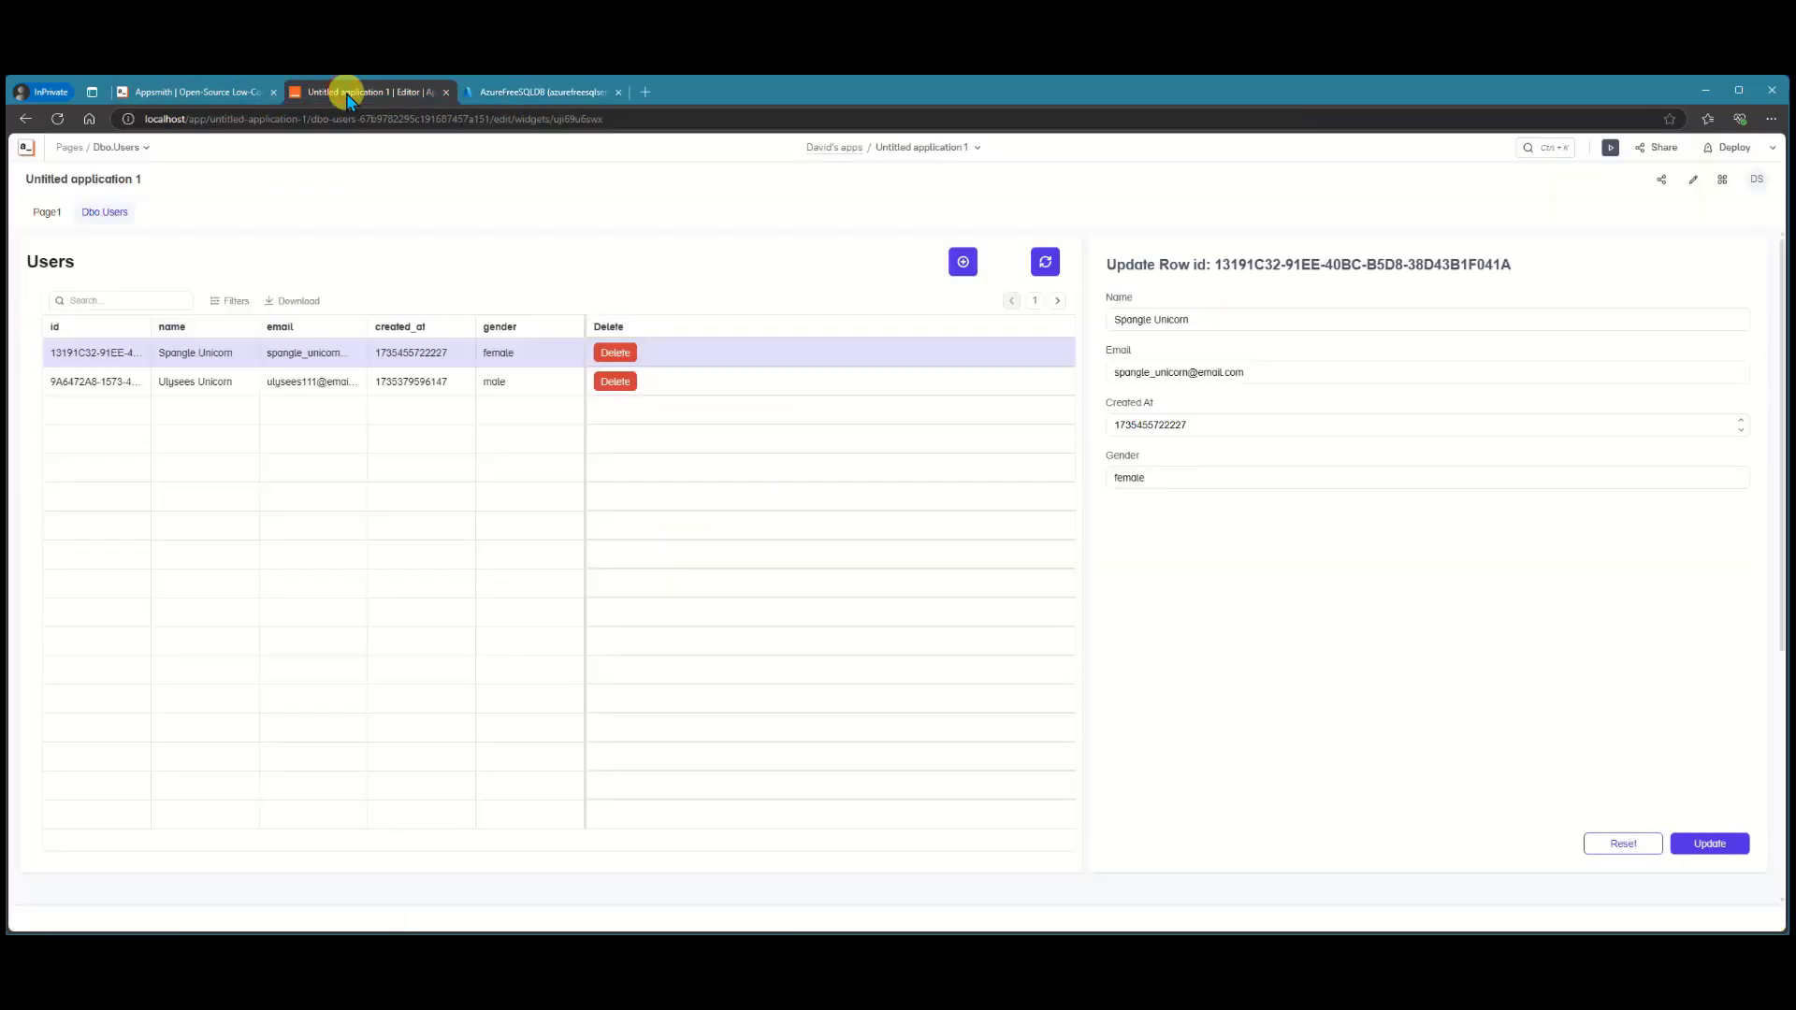
click(1045, 265)
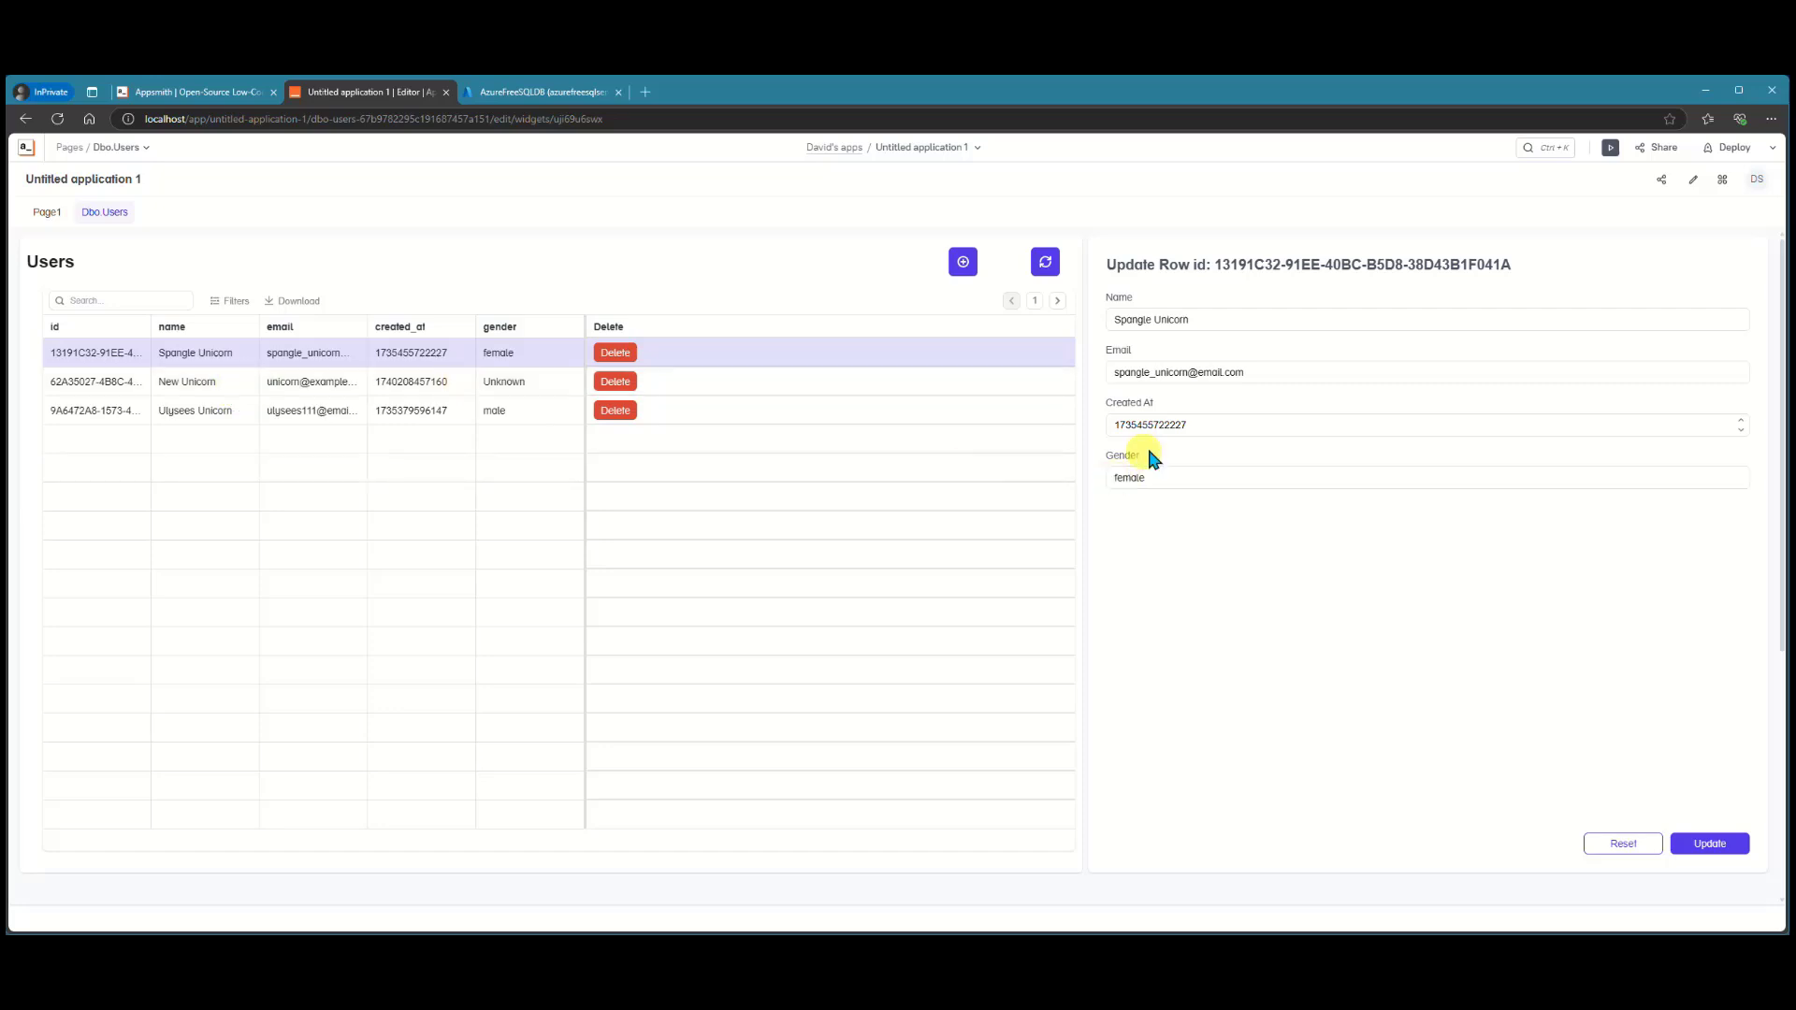
click(1178, 426)
click(1612, 149)
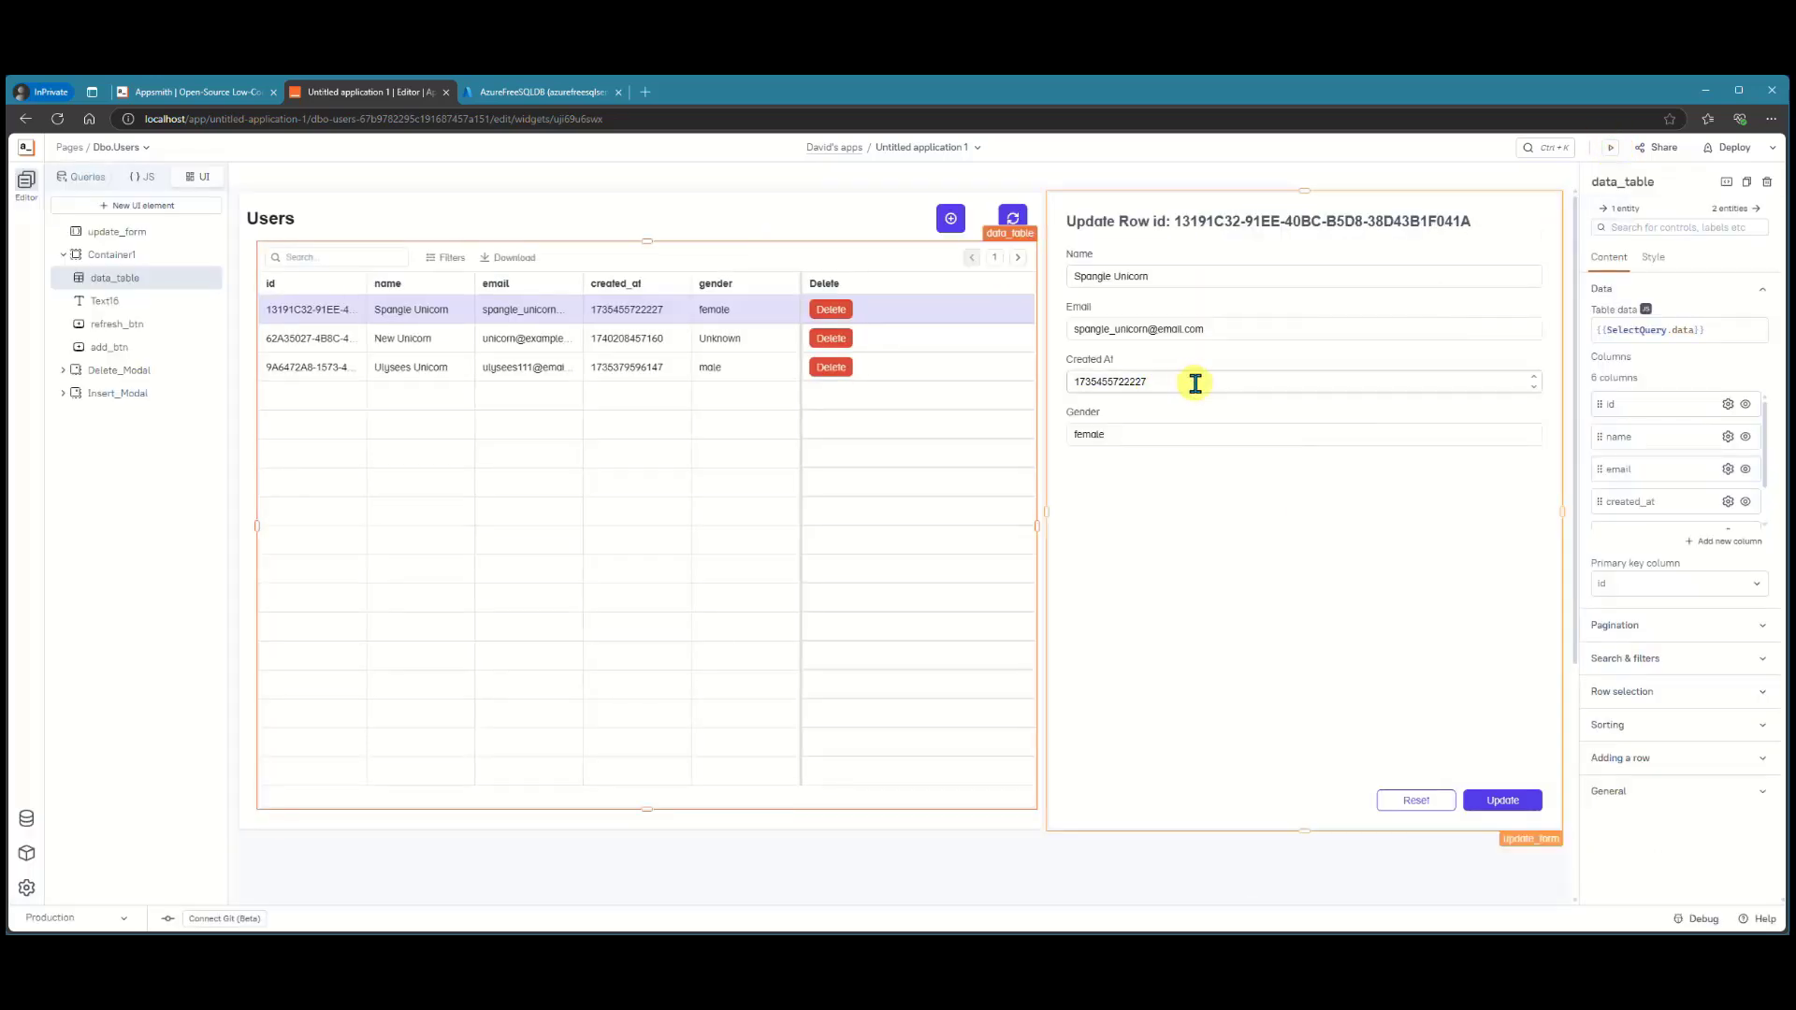
- Examine the configuration of the Created At field in update_form, including its field type, default value and validation options
click(1197, 383)
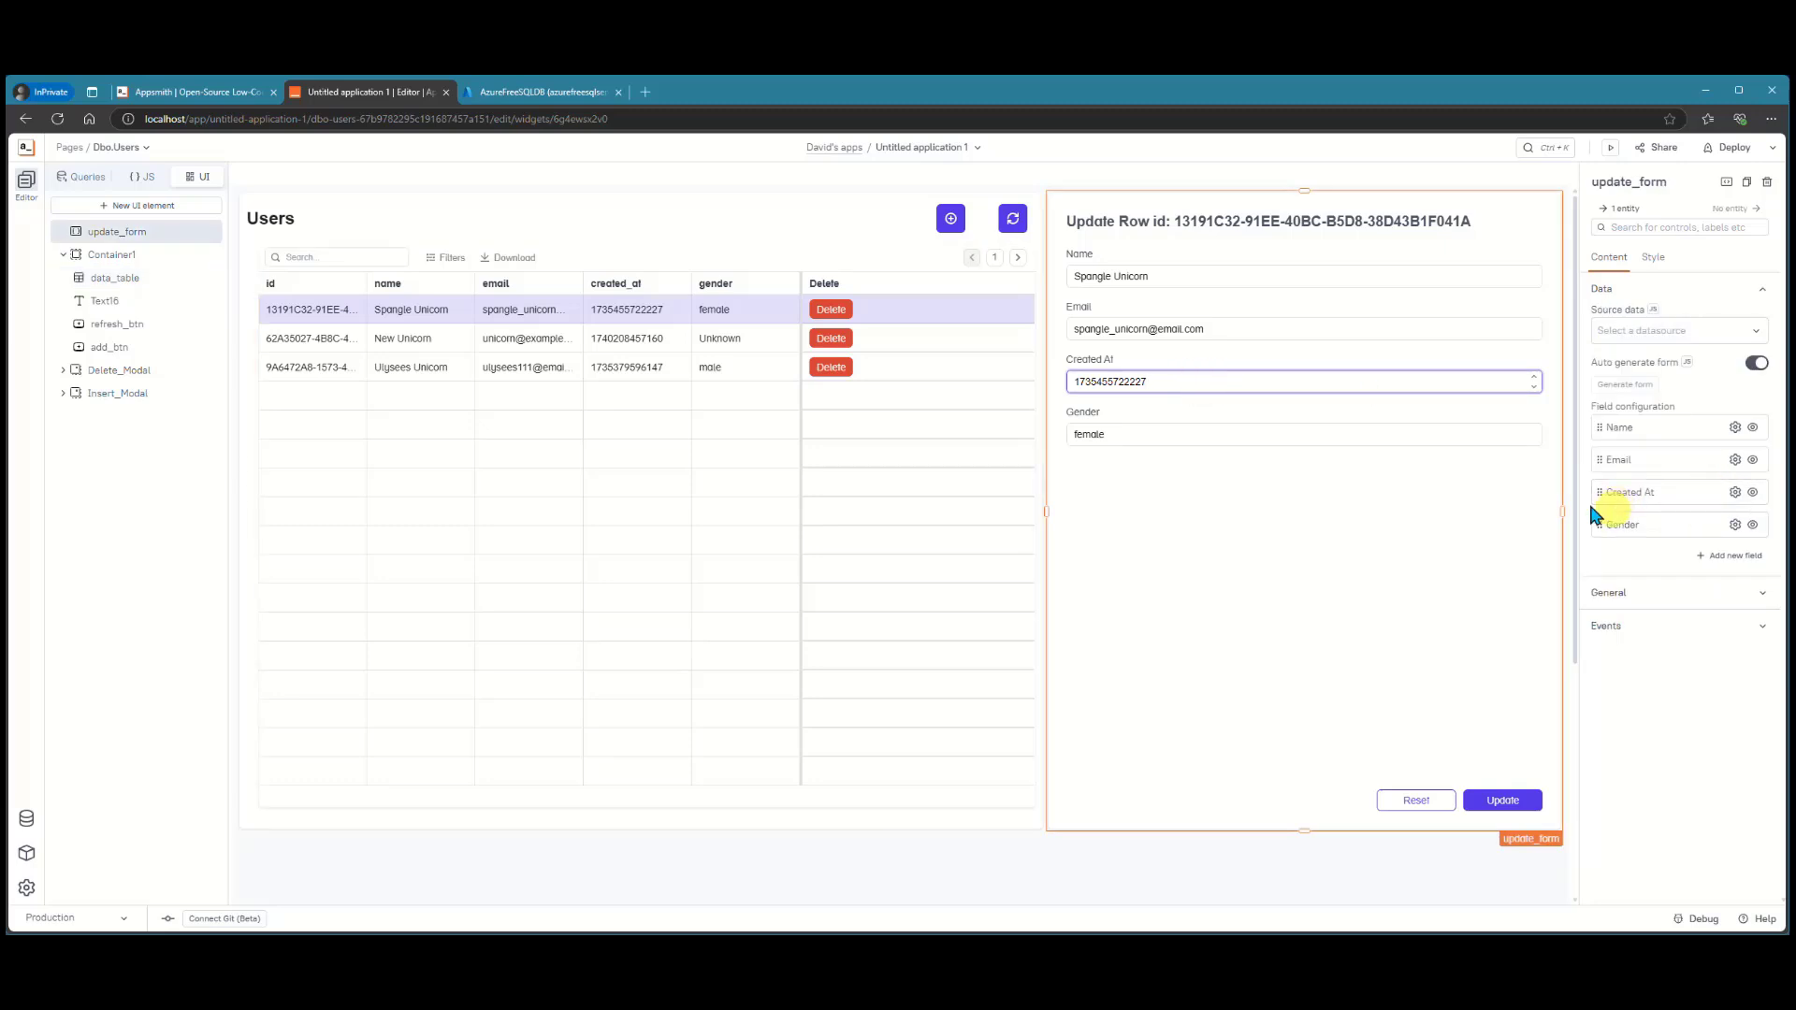
click(1735, 494)
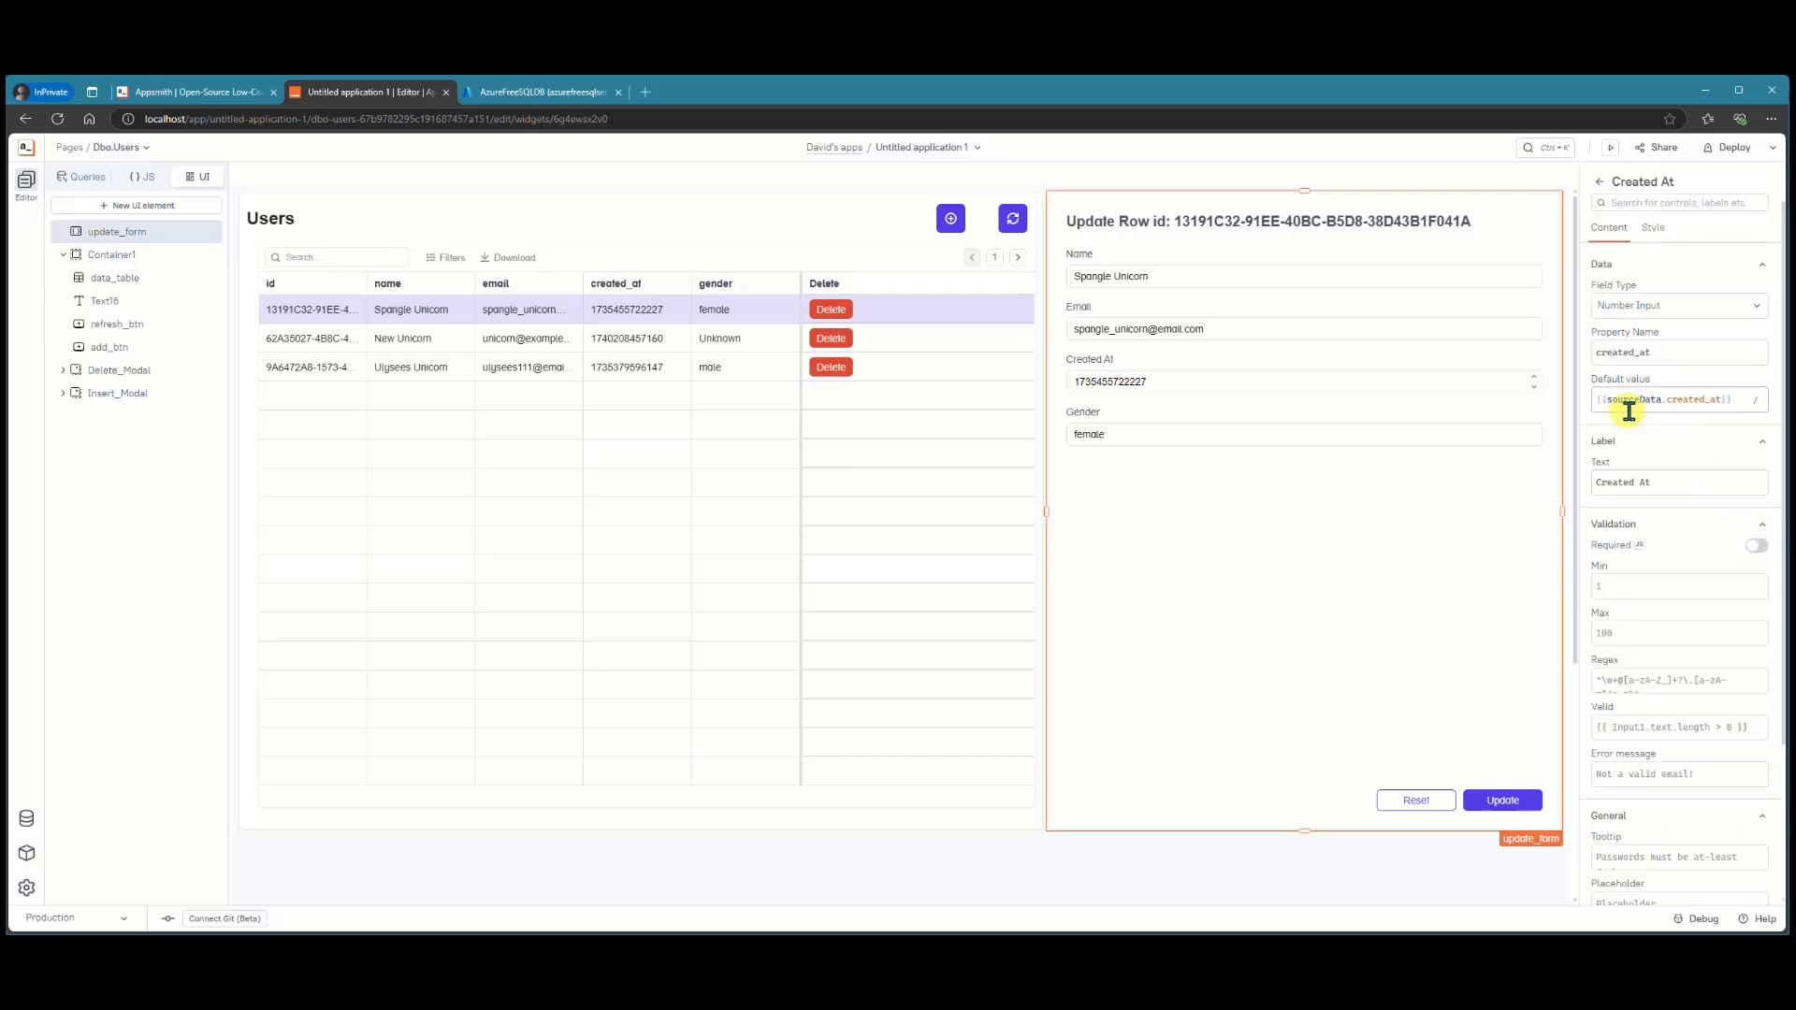
click(1746, 402)
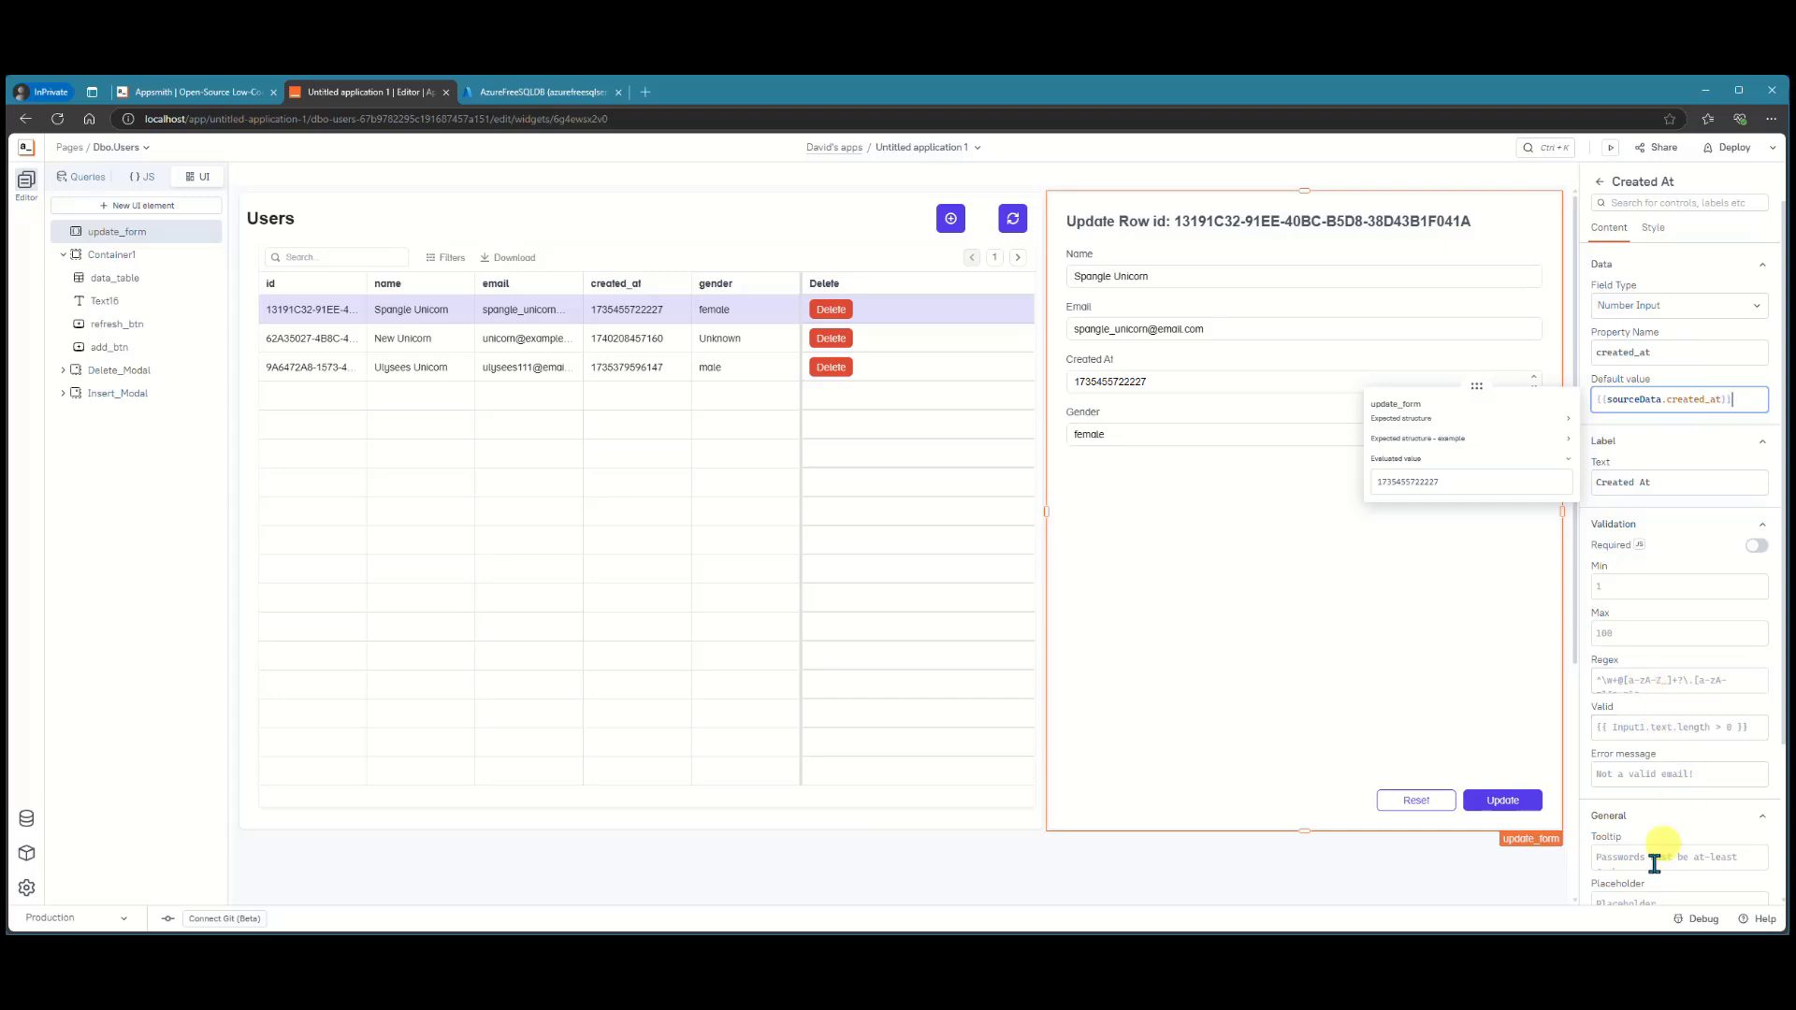
scroll(1662, 863, down, 2)
scroll(1659, 857, up, 2)
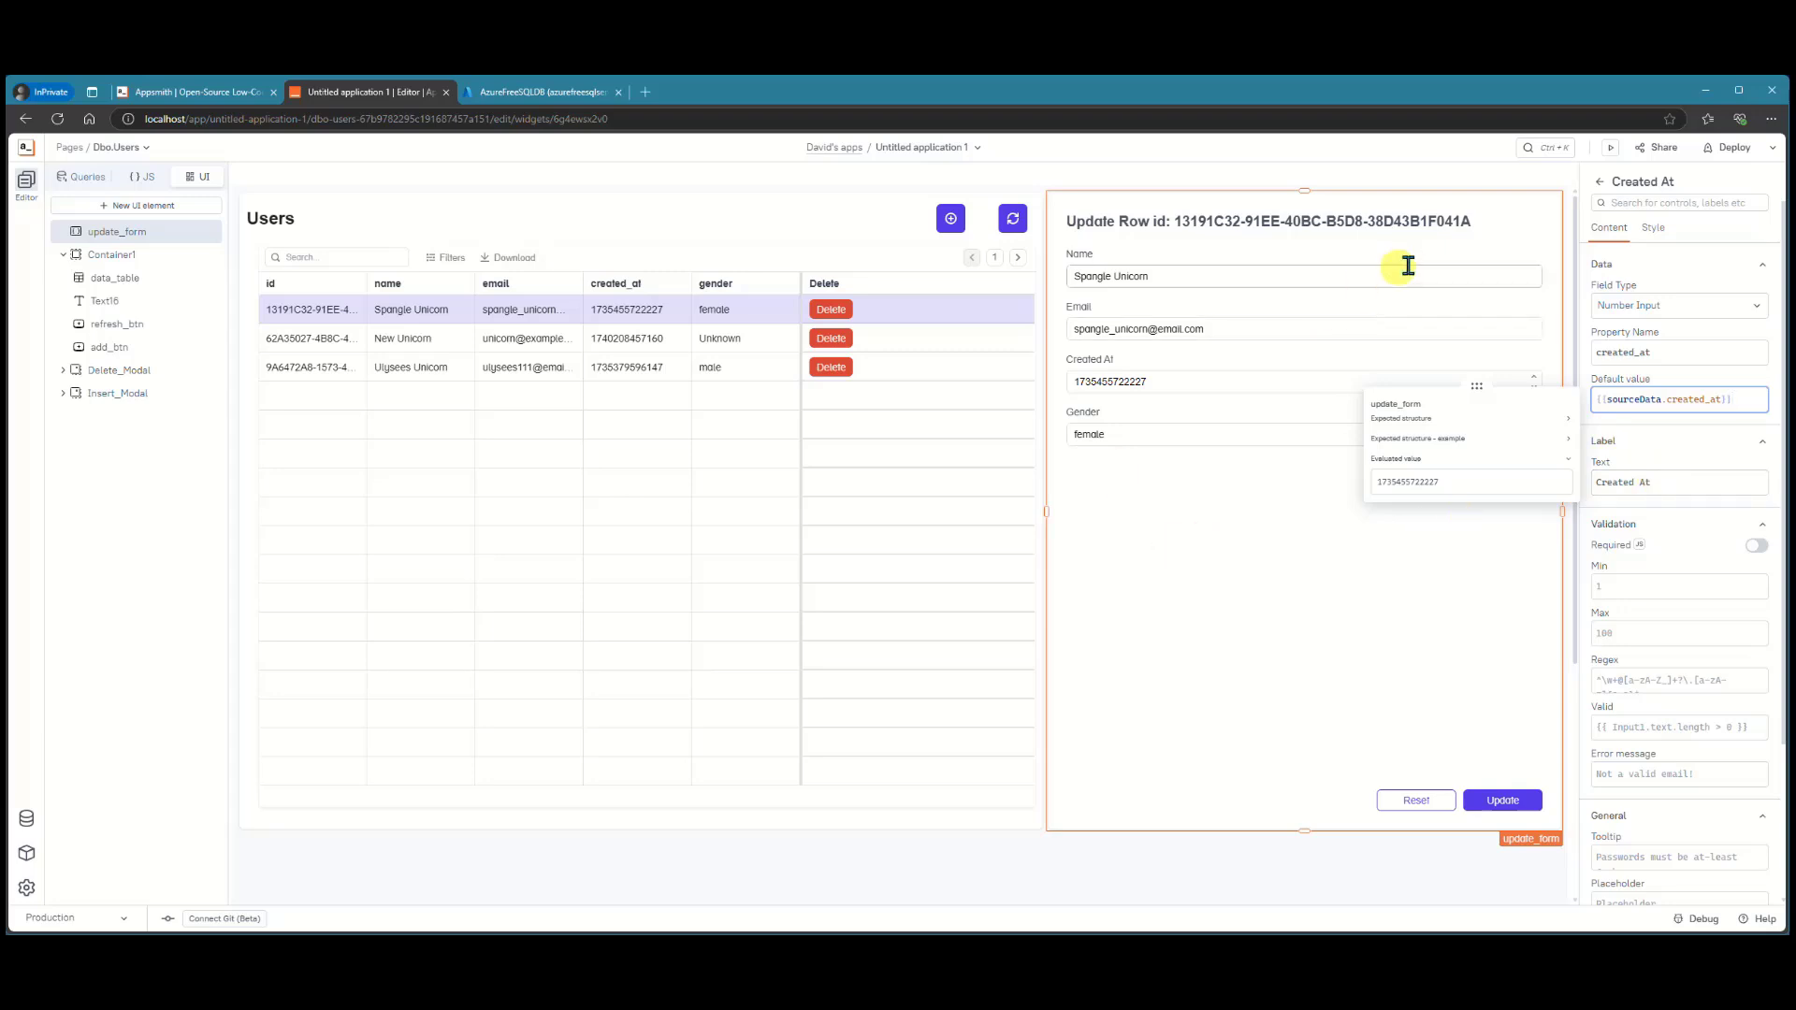
- Examine the application's invite, public access and embed options, and close the sharing dialog
click(1659, 154)
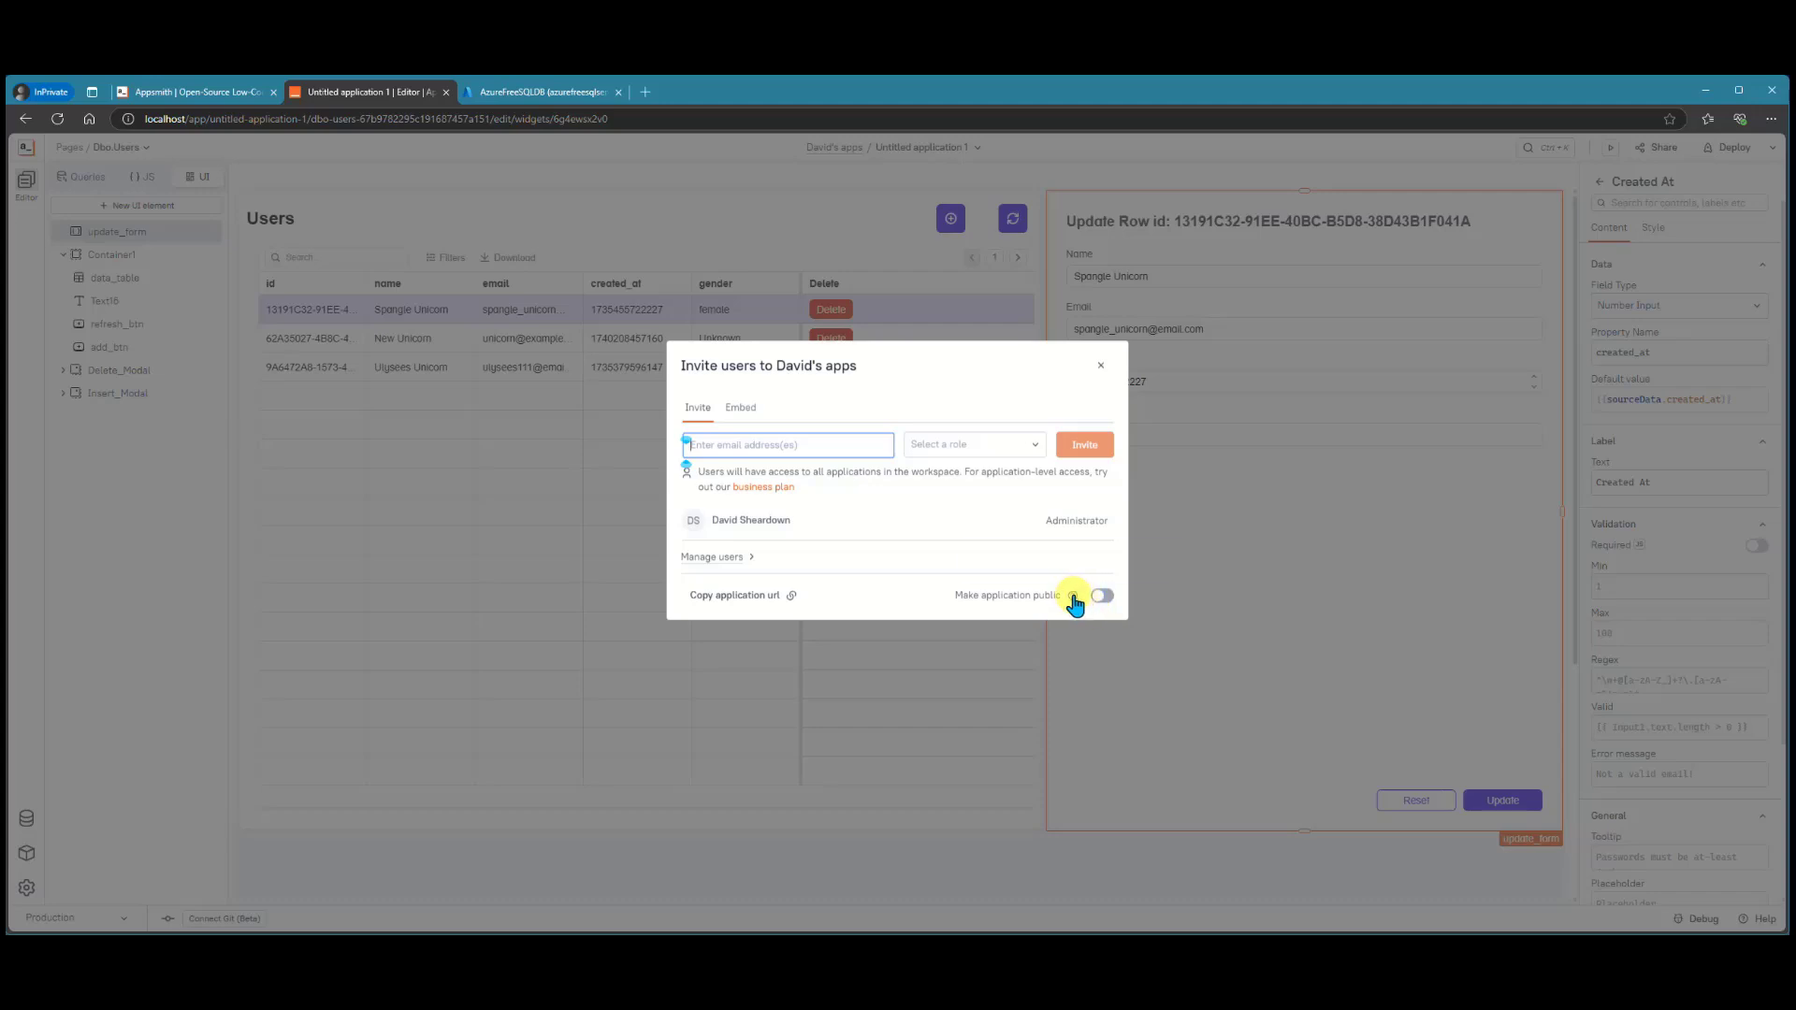
mouse_move(1074, 602)
click(746, 412)
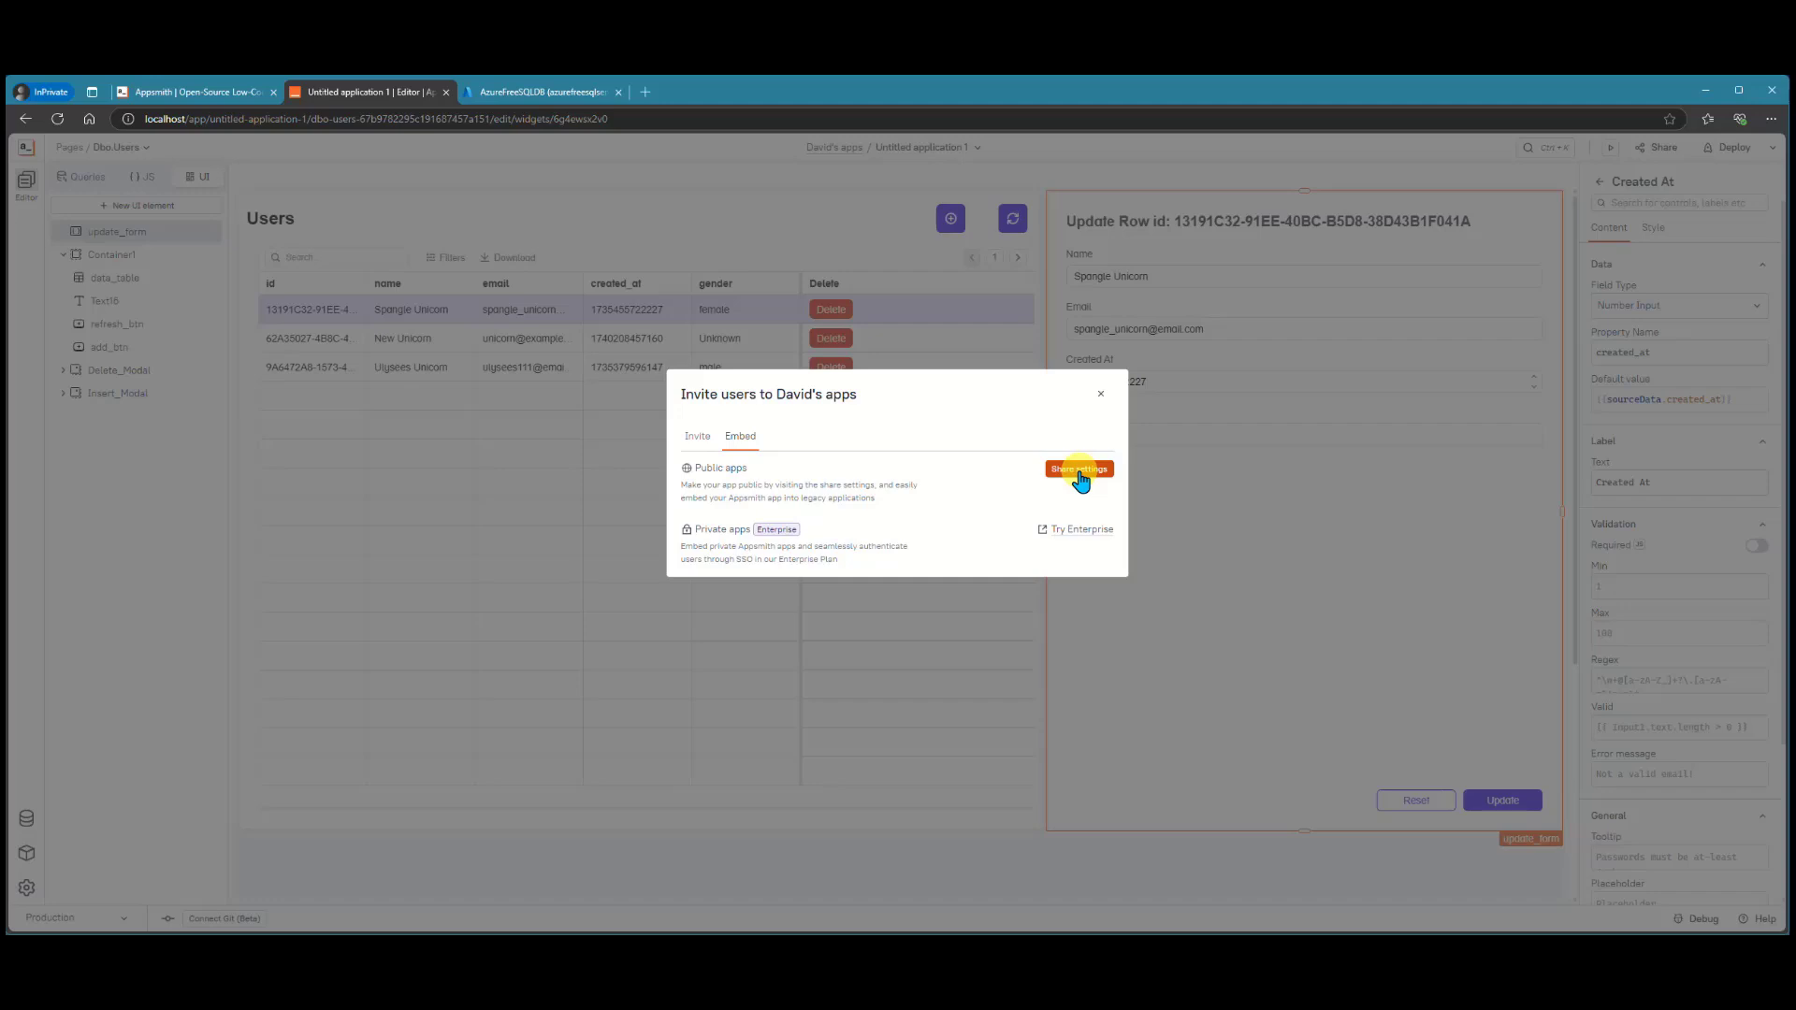
click(1101, 394)
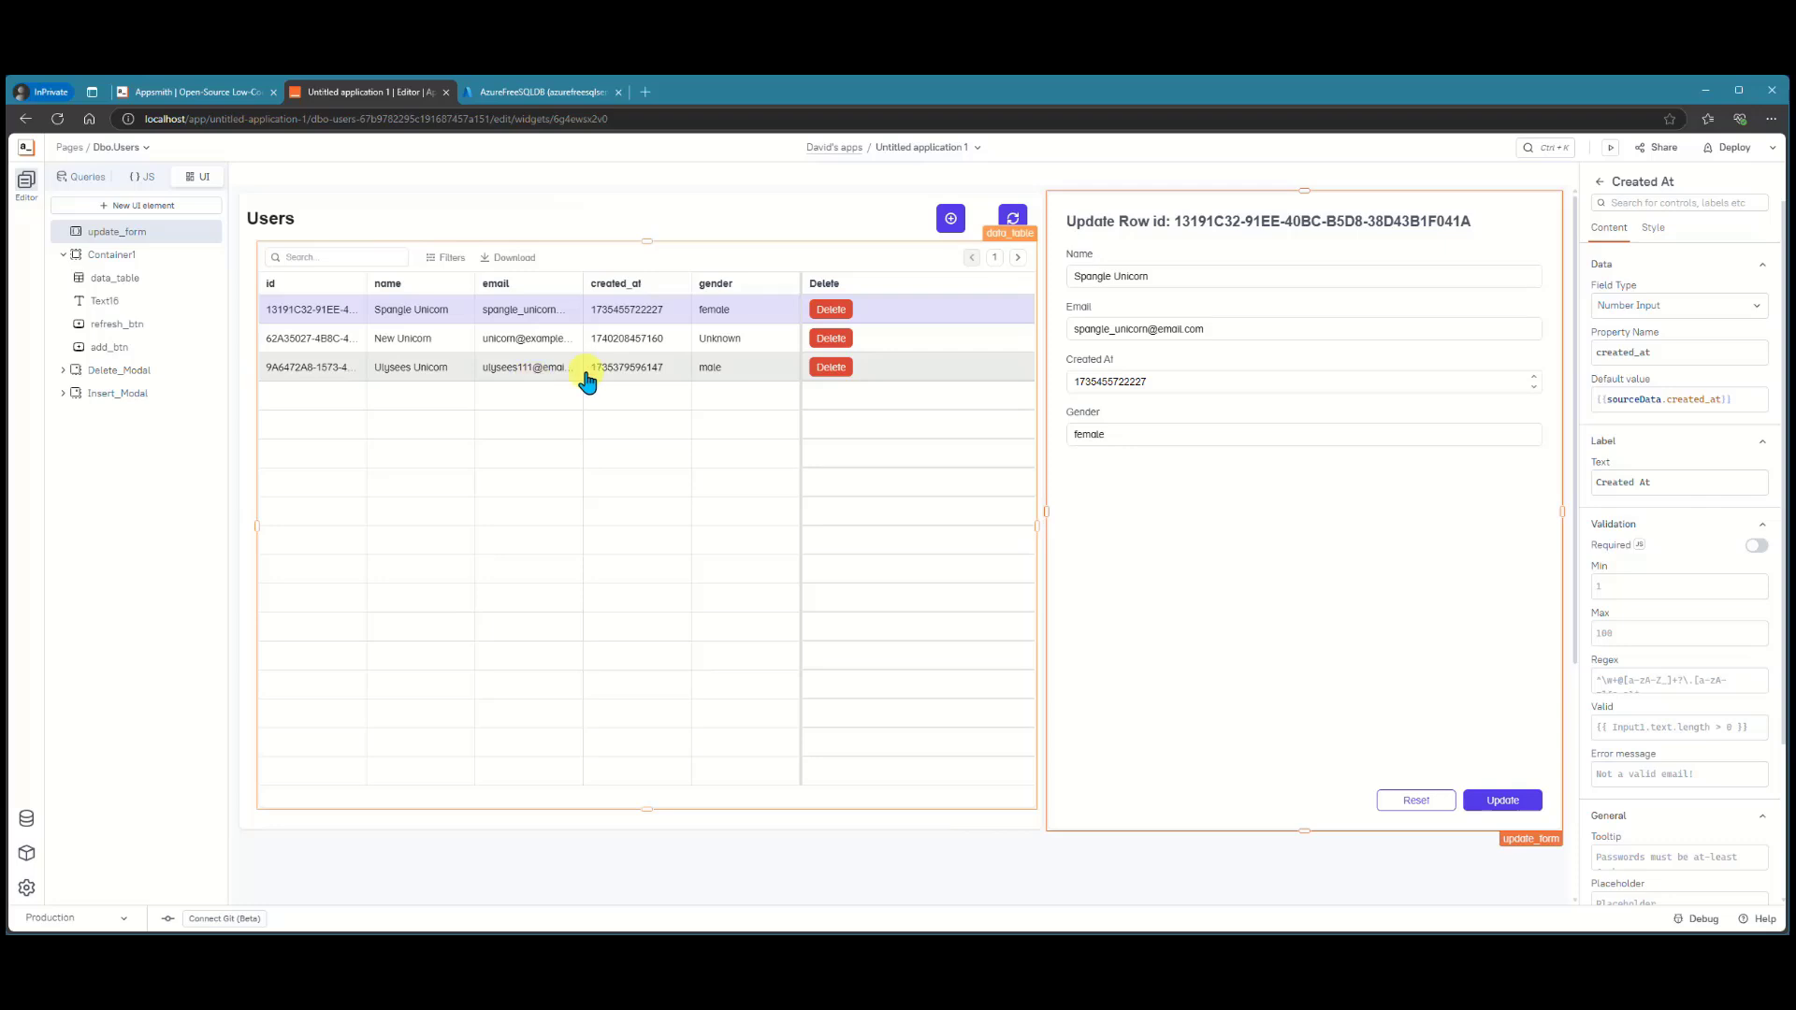
- Examine the workspace datasources and the datasource types available to connect, and return to the editor
click(28, 824)
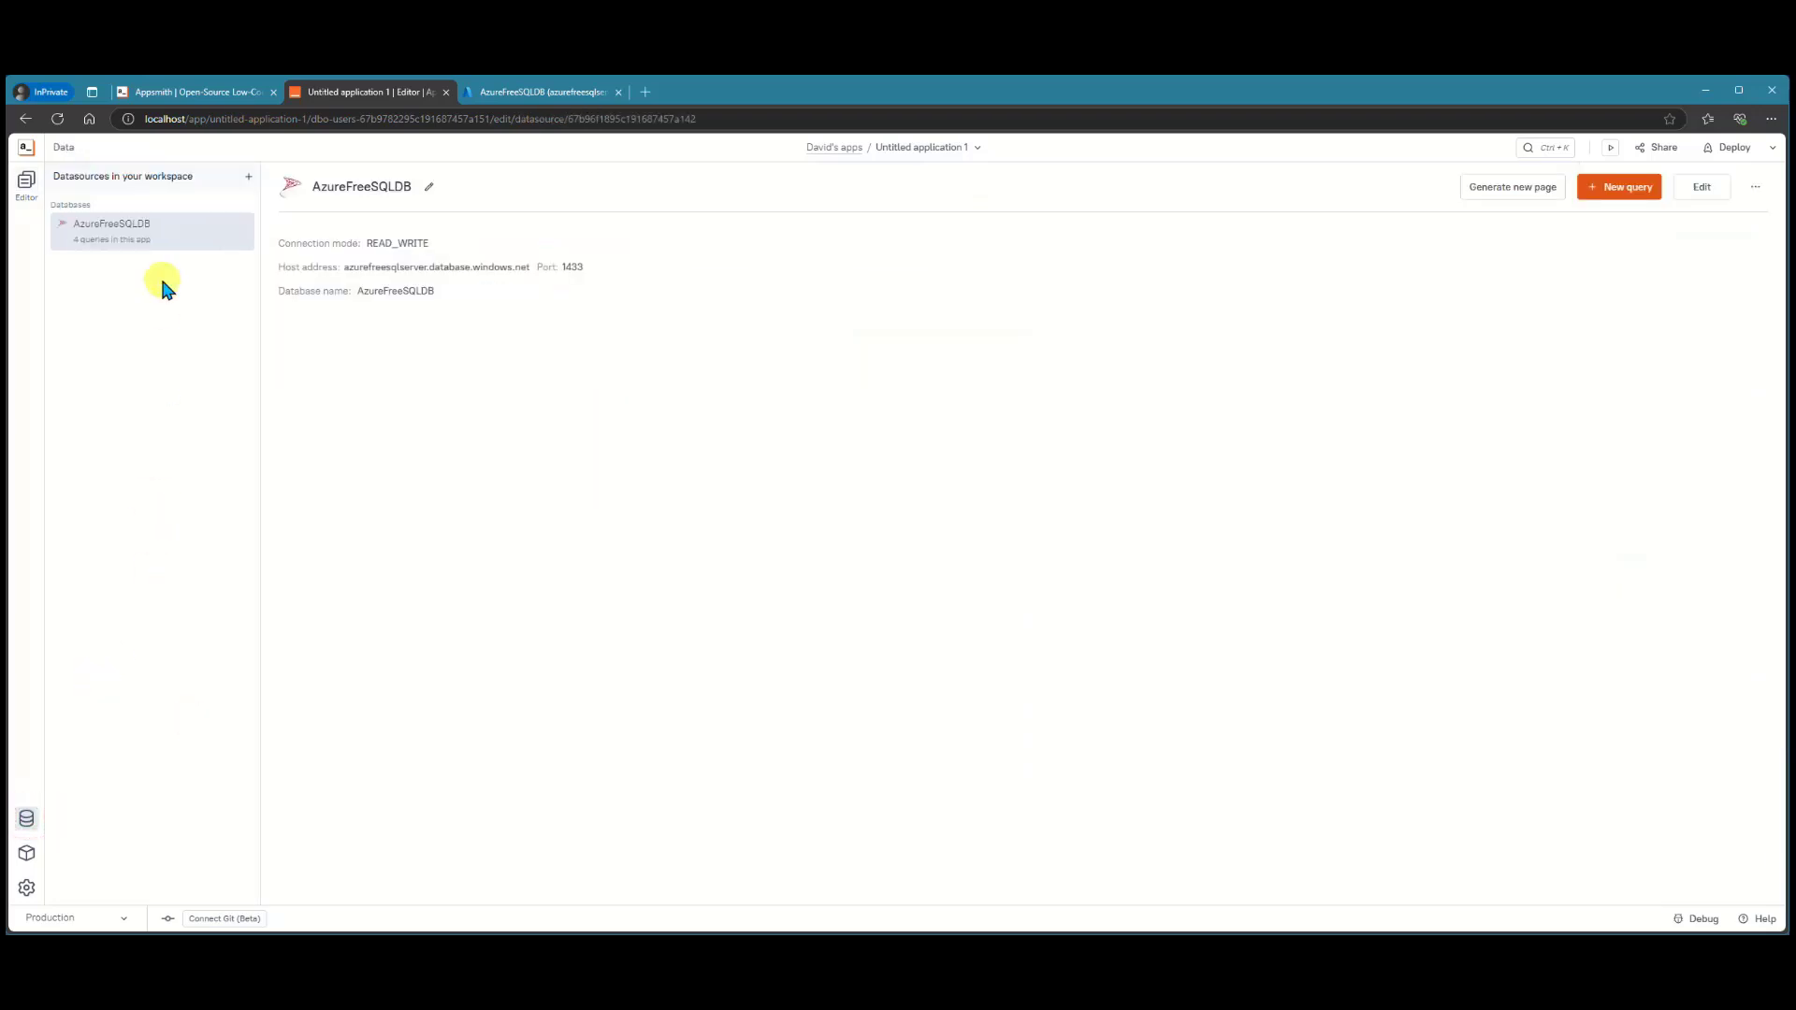
click(249, 178)
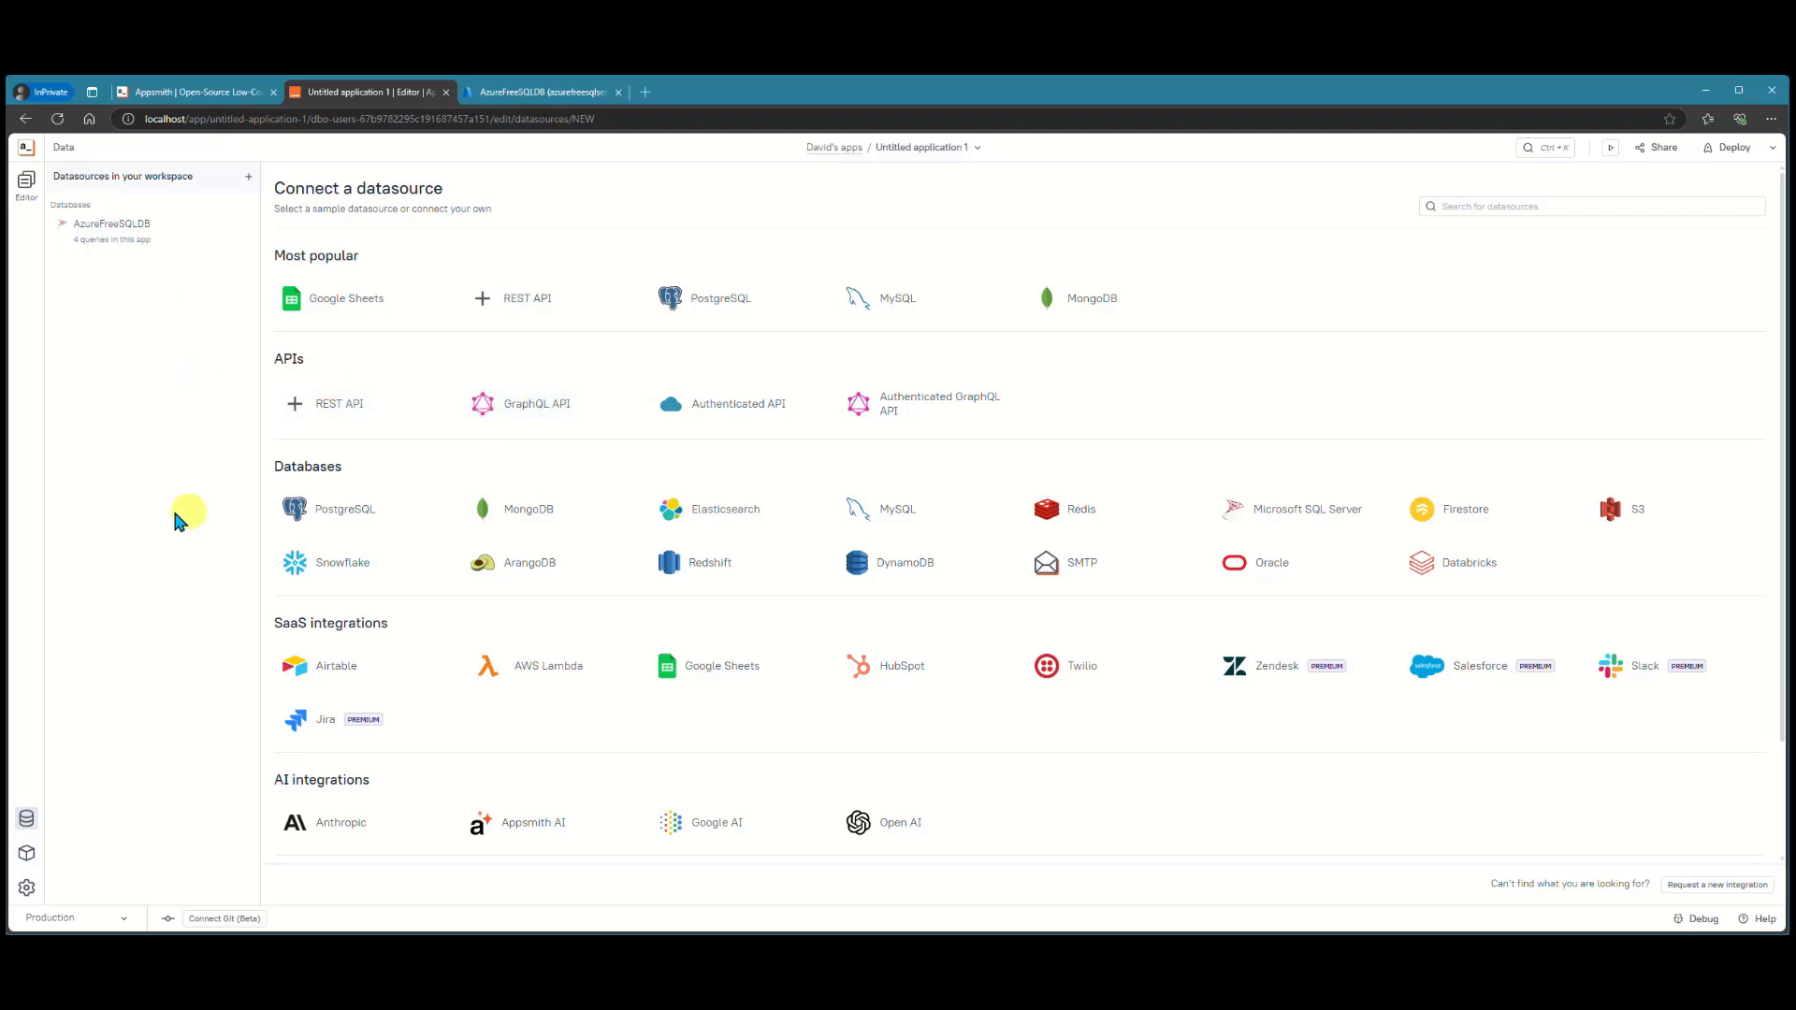
click(26, 185)
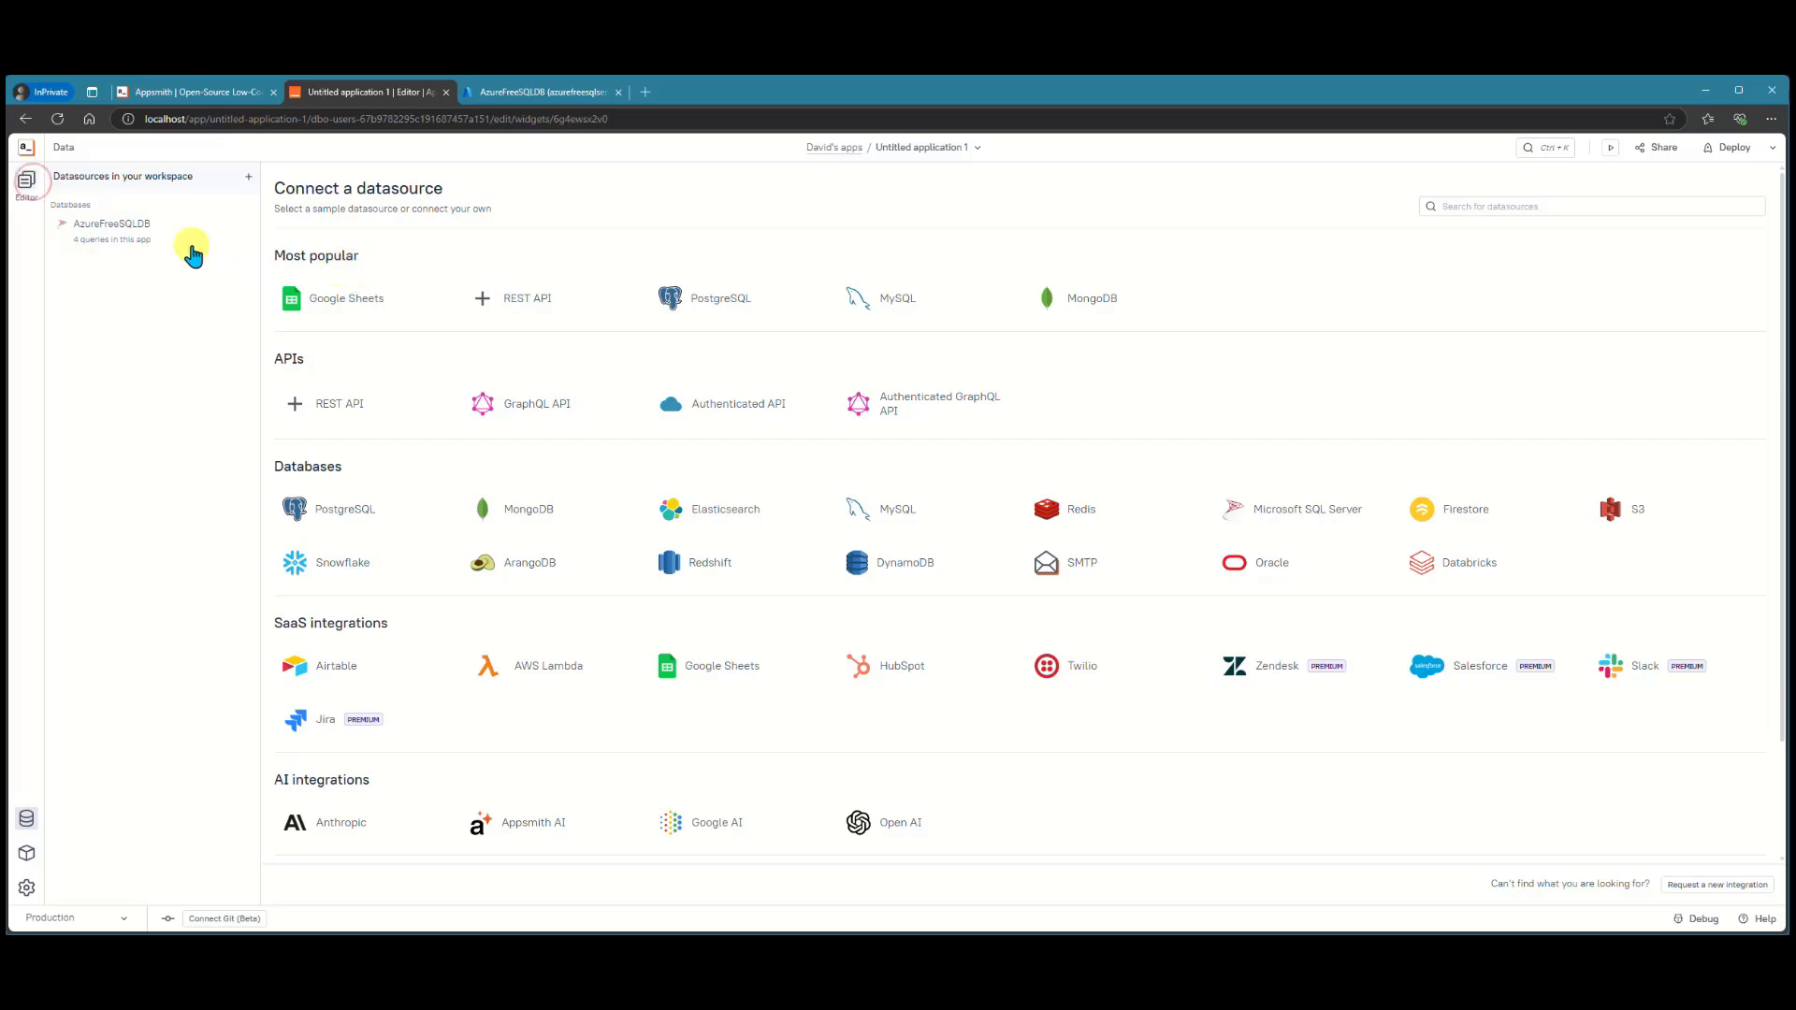